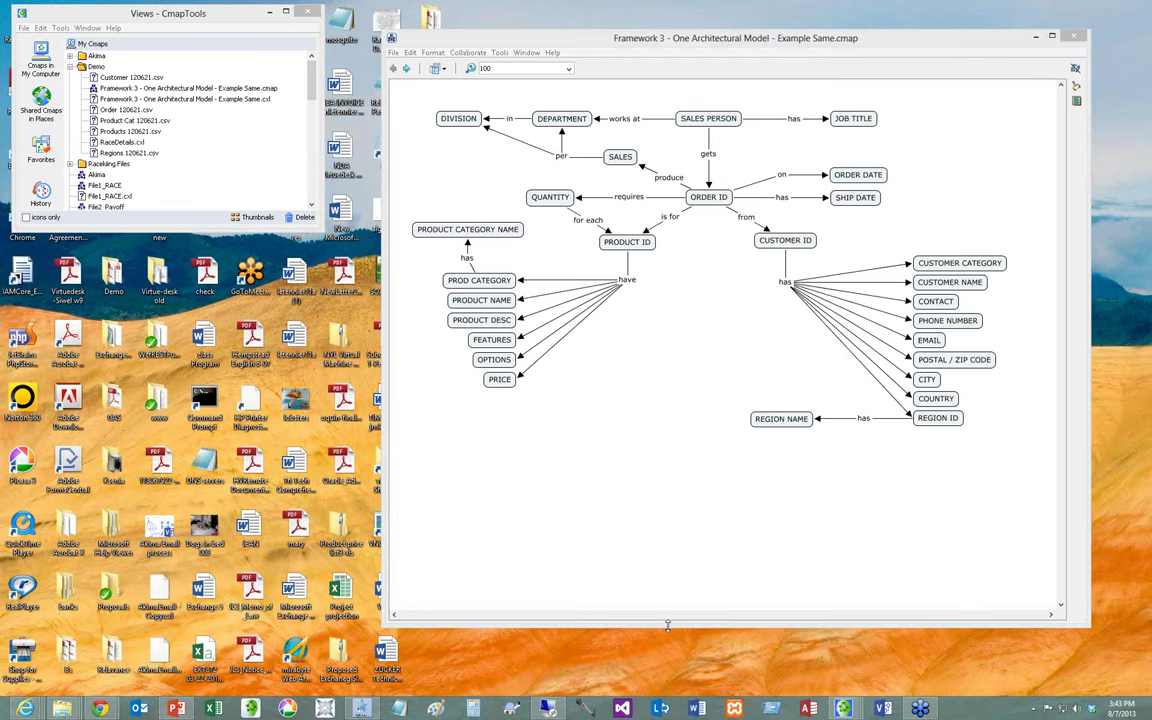
Shorten the concept map window and reposition it slightly lower on the desktop.
left_click_drag(668, 625, 668, 496)
left_click_drag(645, 48, 637, 78)
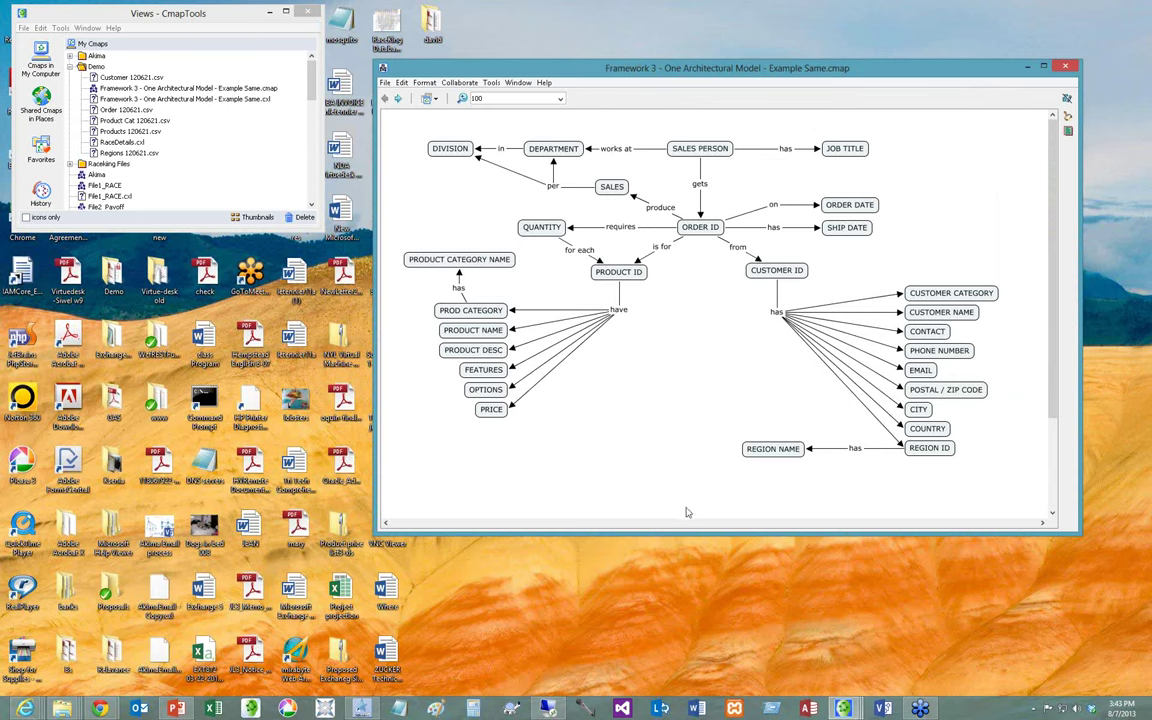
Add a concept labelled JM in the map's empty middle area, link it to "is for", and relink it to the "has" phrase under CUSTOMER ID.
right_click(604, 336)
left_click(630, 342)
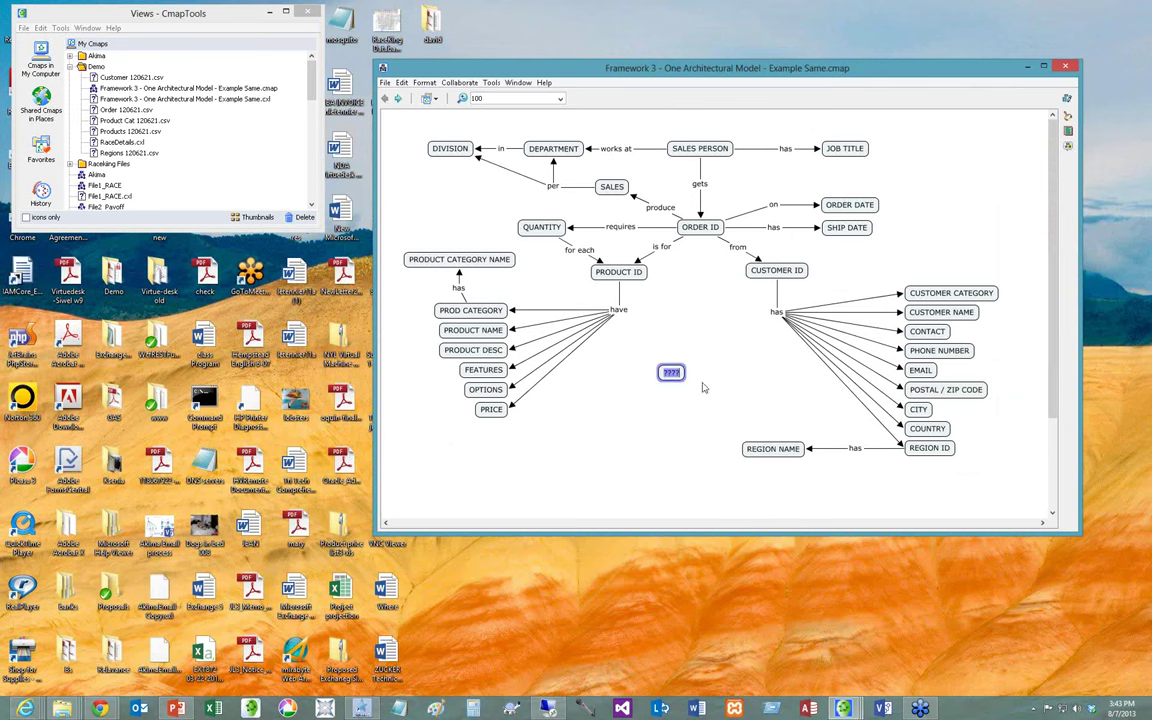
type("JM")
left_click(676, 375)
left_click_drag(671, 357, 662, 247)
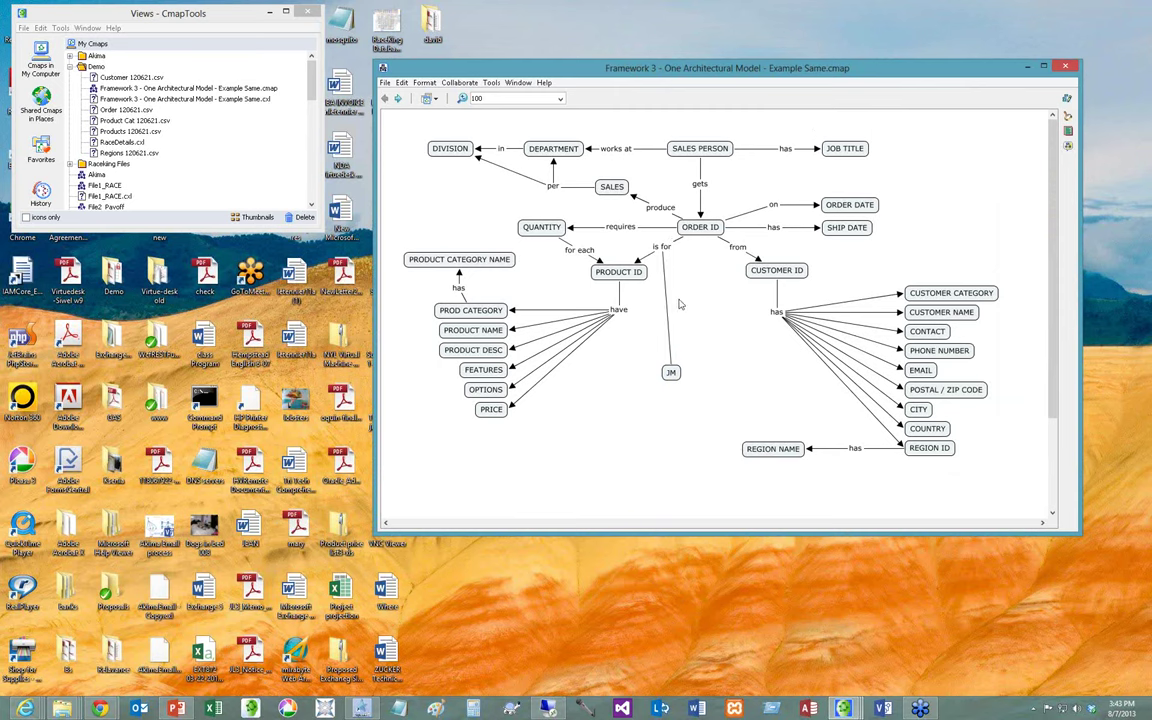
left_click_drag(597, 223, 776, 313)
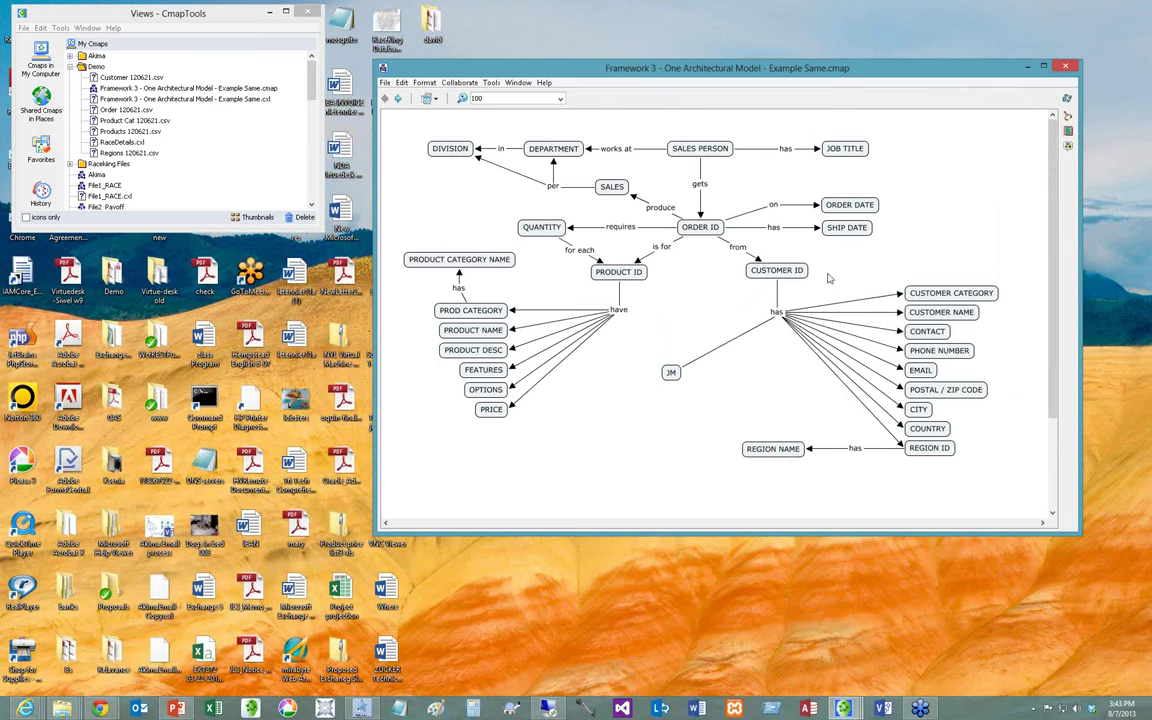
Delete the JM concept and its connecting line from the map.
left_click(731, 345)
right_click(731, 345)
left_click(757, 349)
right_click(670, 372)
left_click(697, 380)
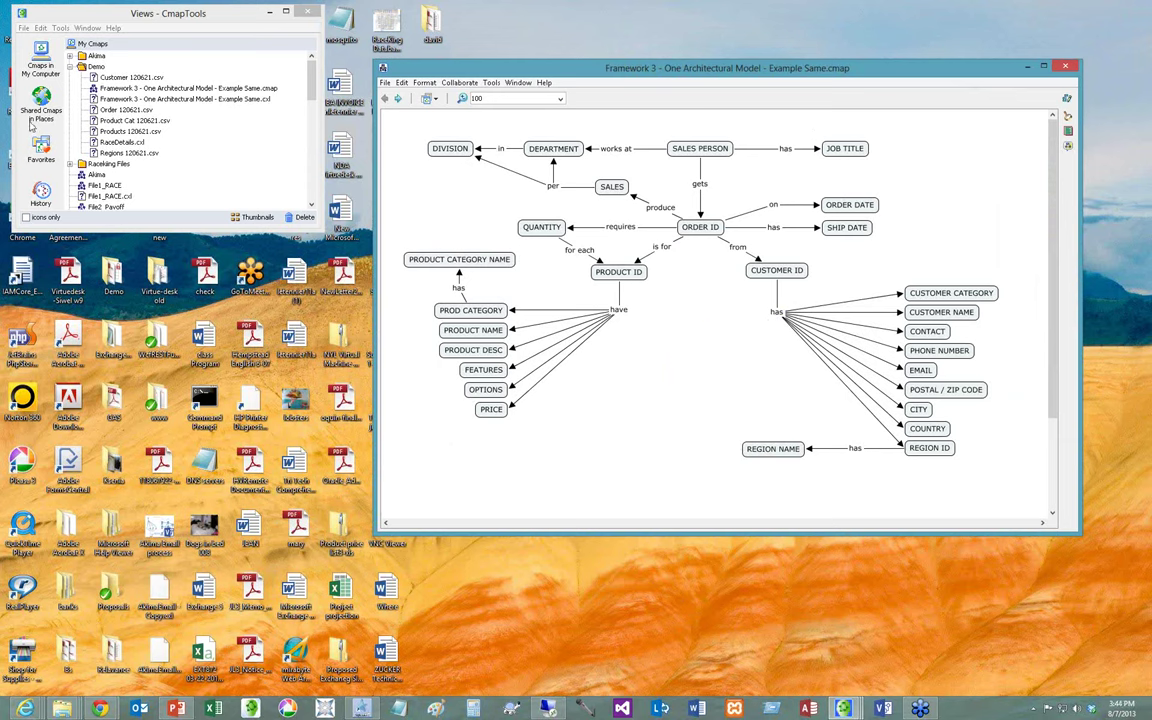
Bring up the Framework 3 example concept map from the Demo folder, then switch to Manage-IT and widen its window over the map.
double_click(190, 90)
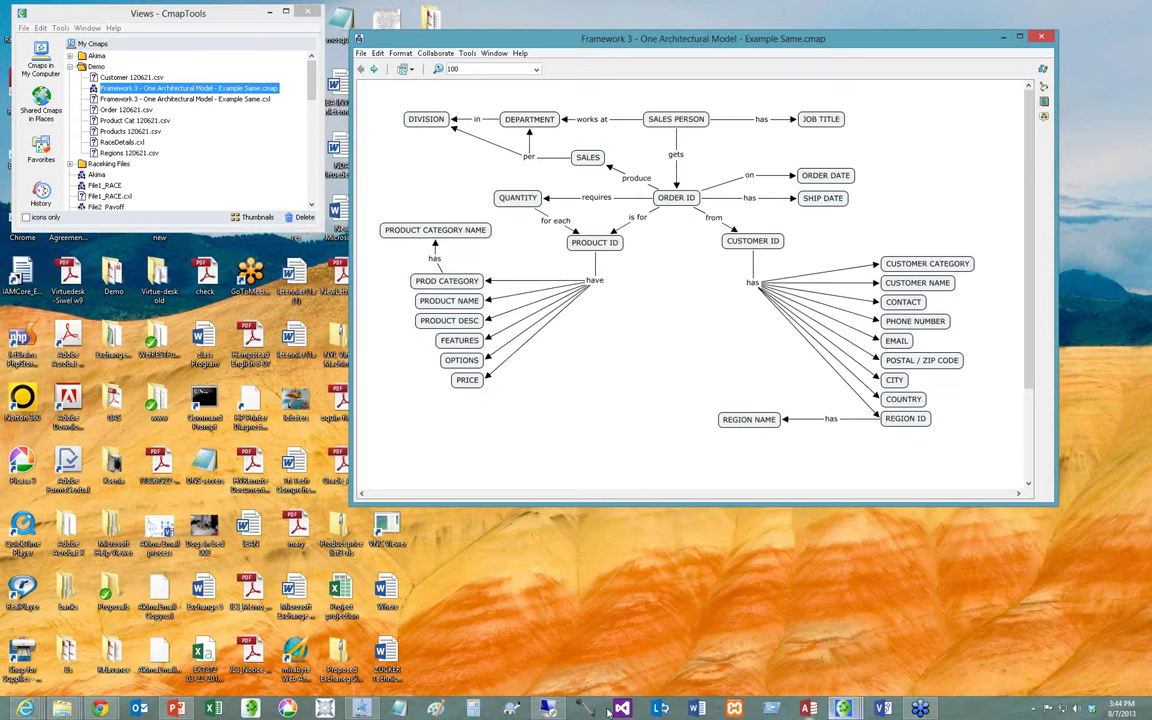
left_click(376, 711)
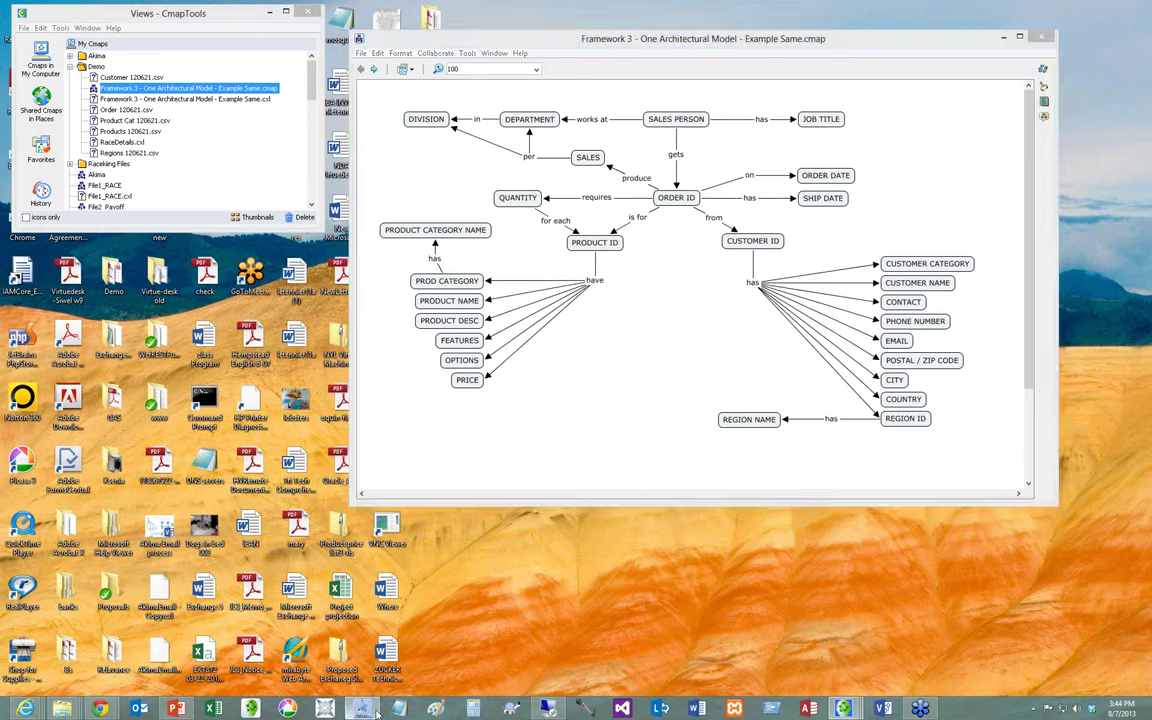
left_click_drag(1000, 336, 835, 275)
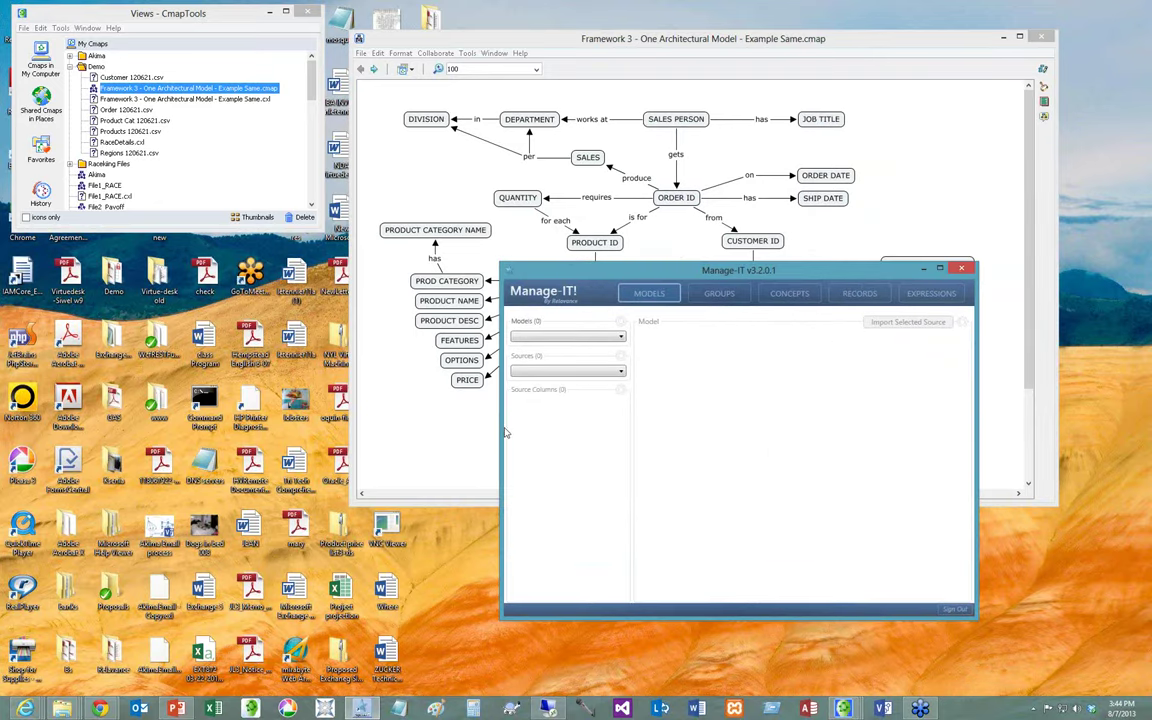
left_click_drag(501, 430, 316, 430)
Check the concept map's file and export options, and locate its exported .cxl file in the Demo folder.
left_click(434, 322)
left_click(355, 60)
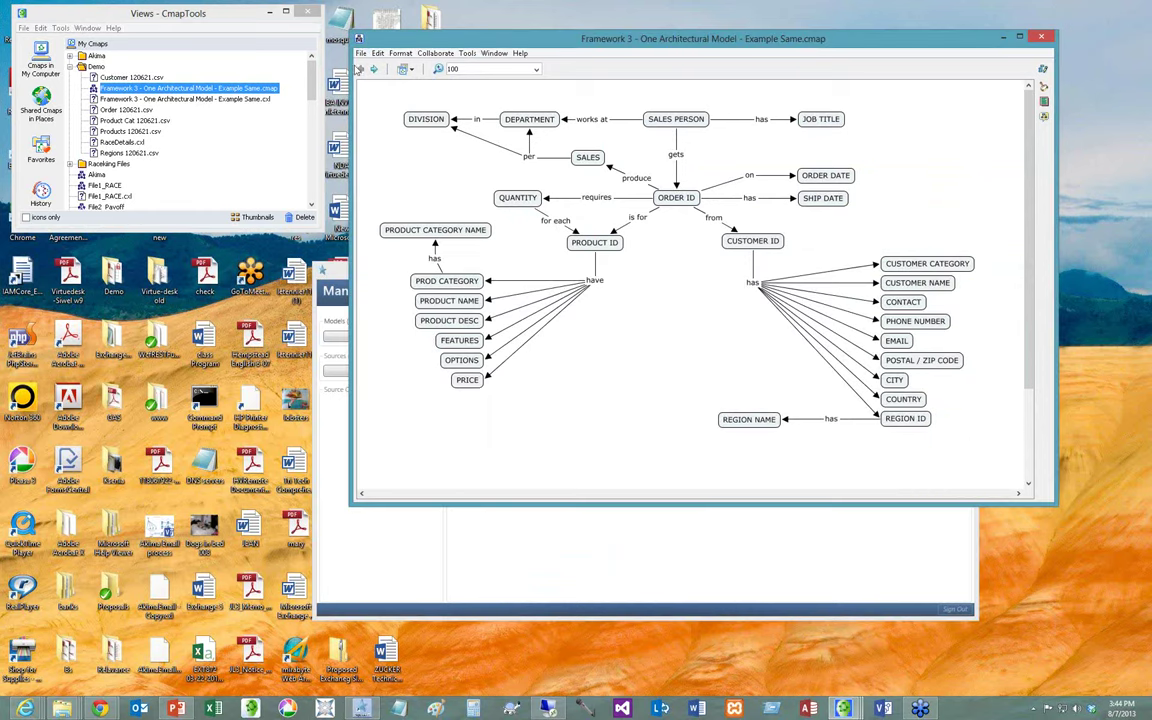
left_click(362, 54)
mouse_move(358, 131)
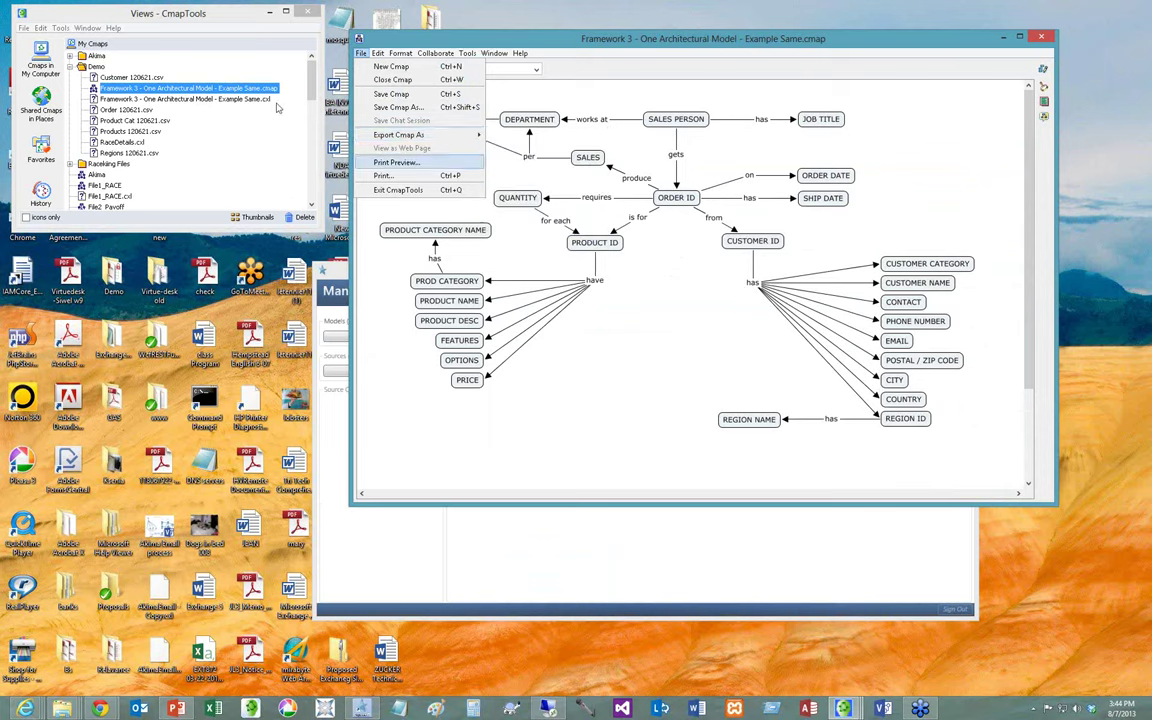
left_click(230, 99)
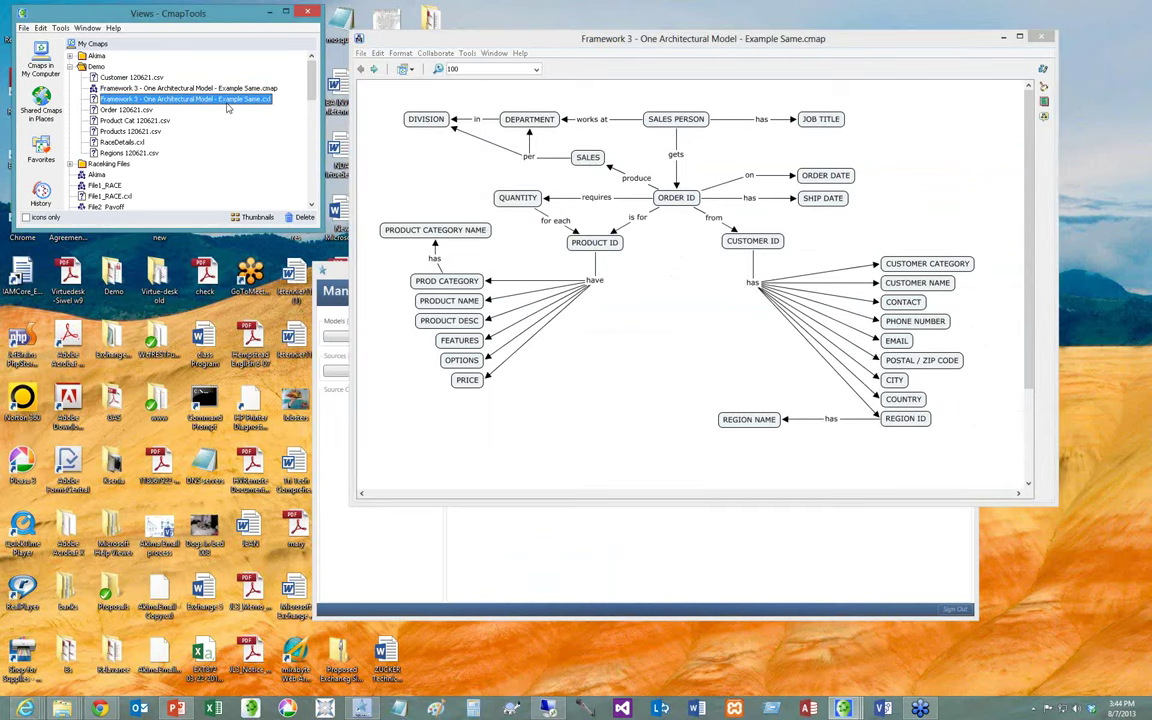
In Manage-IT, add a model named Project from the Framework 3 .cxl concept map, and reposition the window.
left_click(579, 563)
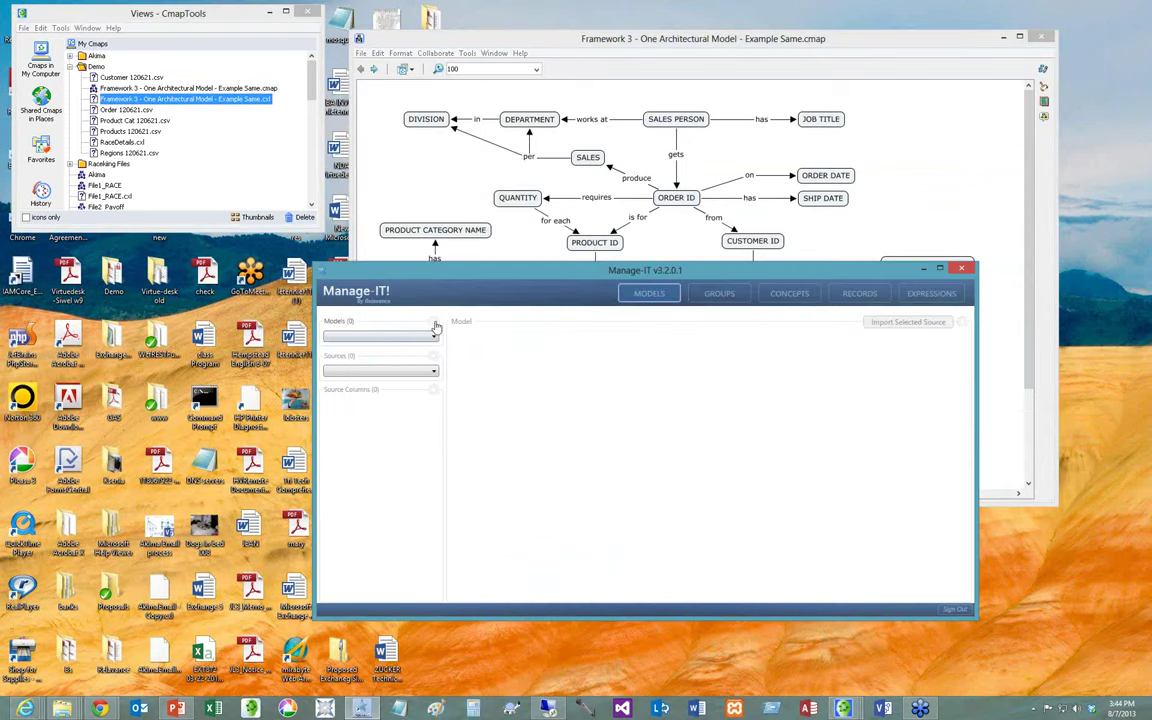
left_click(436, 327)
left_click(452, 342)
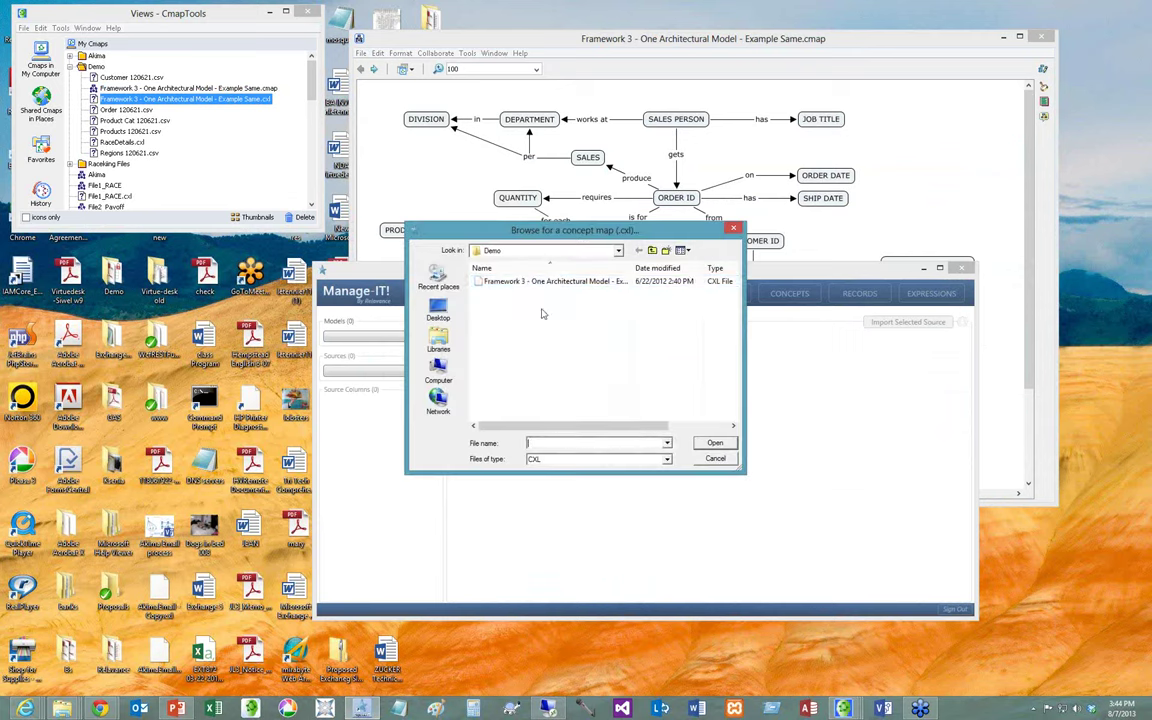
double_click(540, 281)
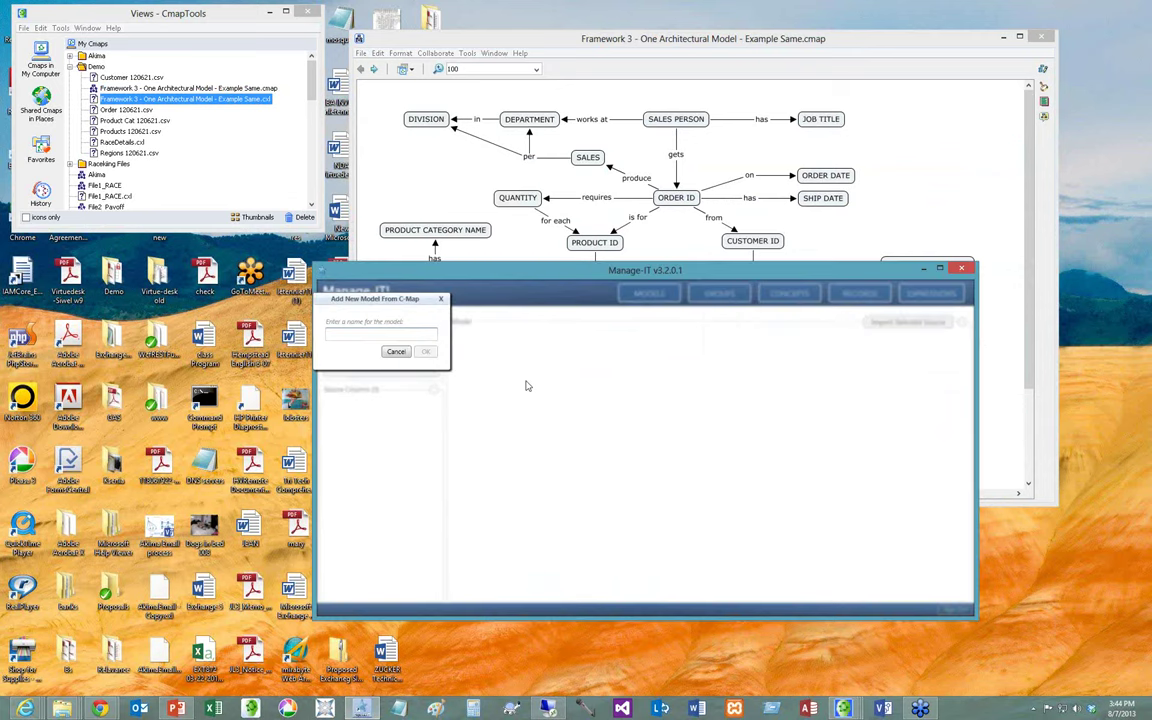
type("Project")
left_click(425, 351)
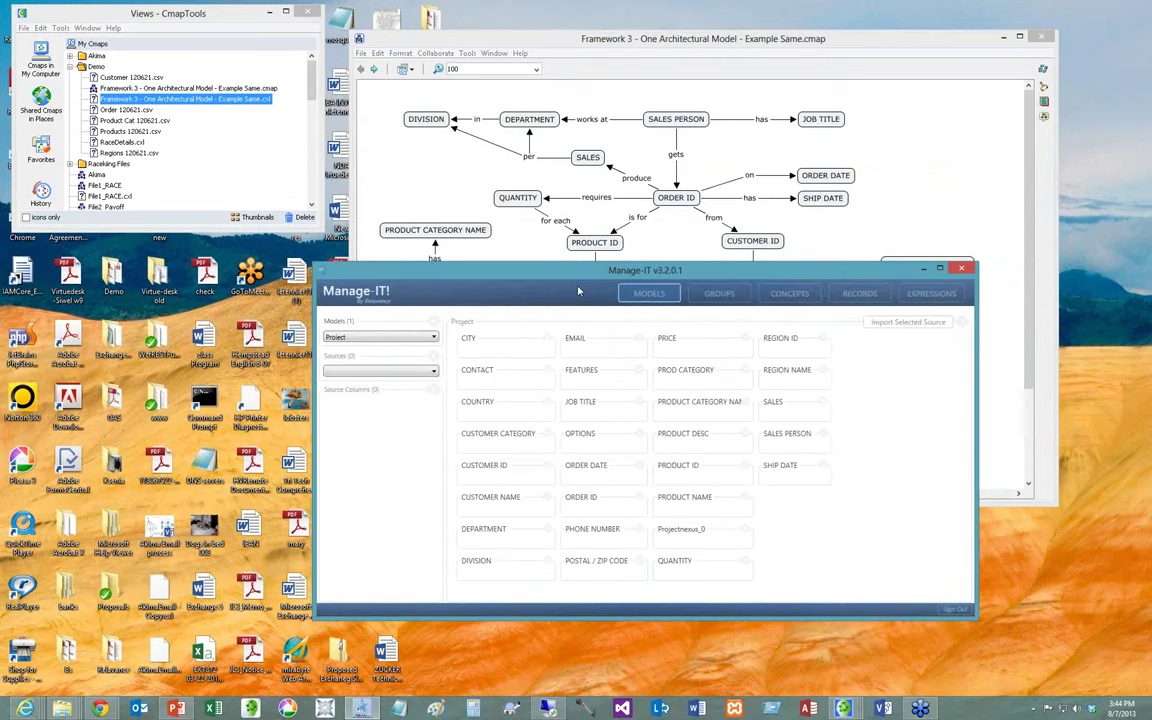
left_click_drag(568, 286, 588, 326)
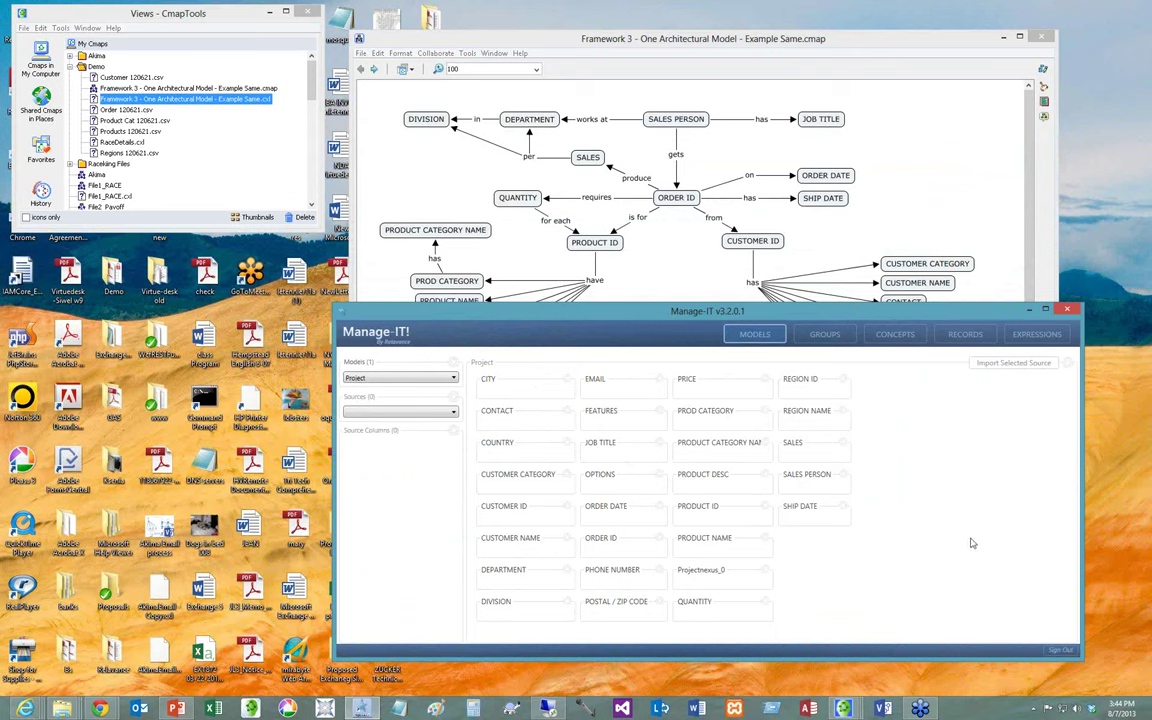
left_click(1068, 364)
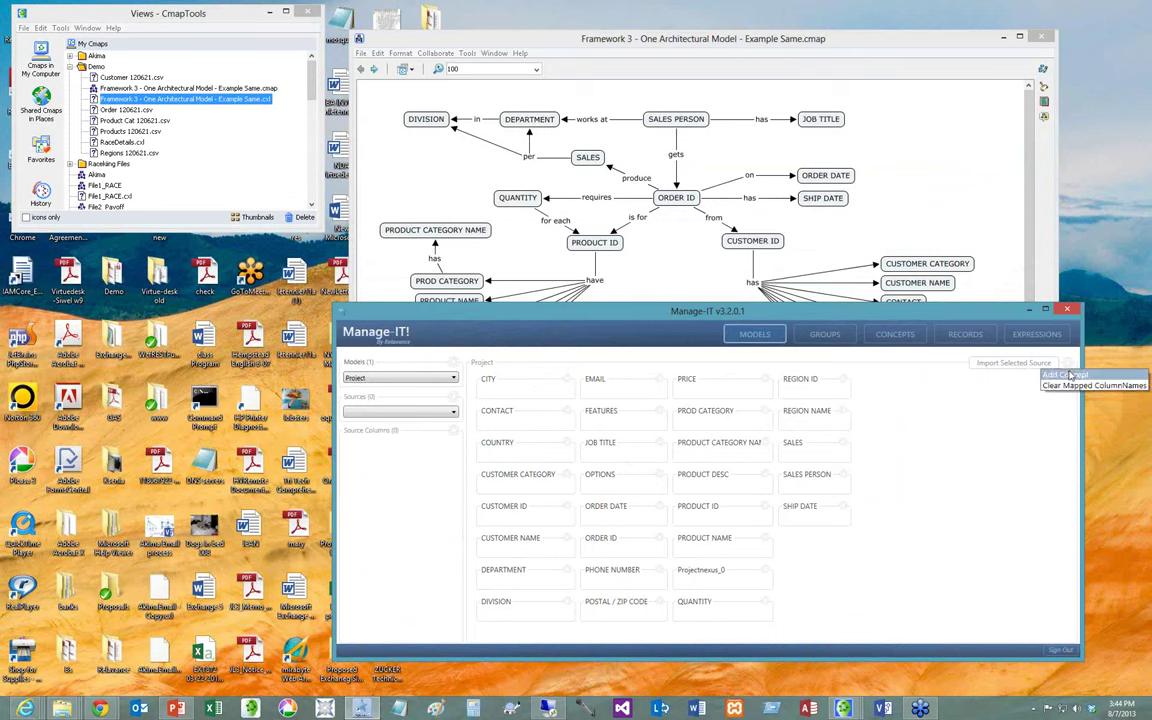
left_click(1045, 383)
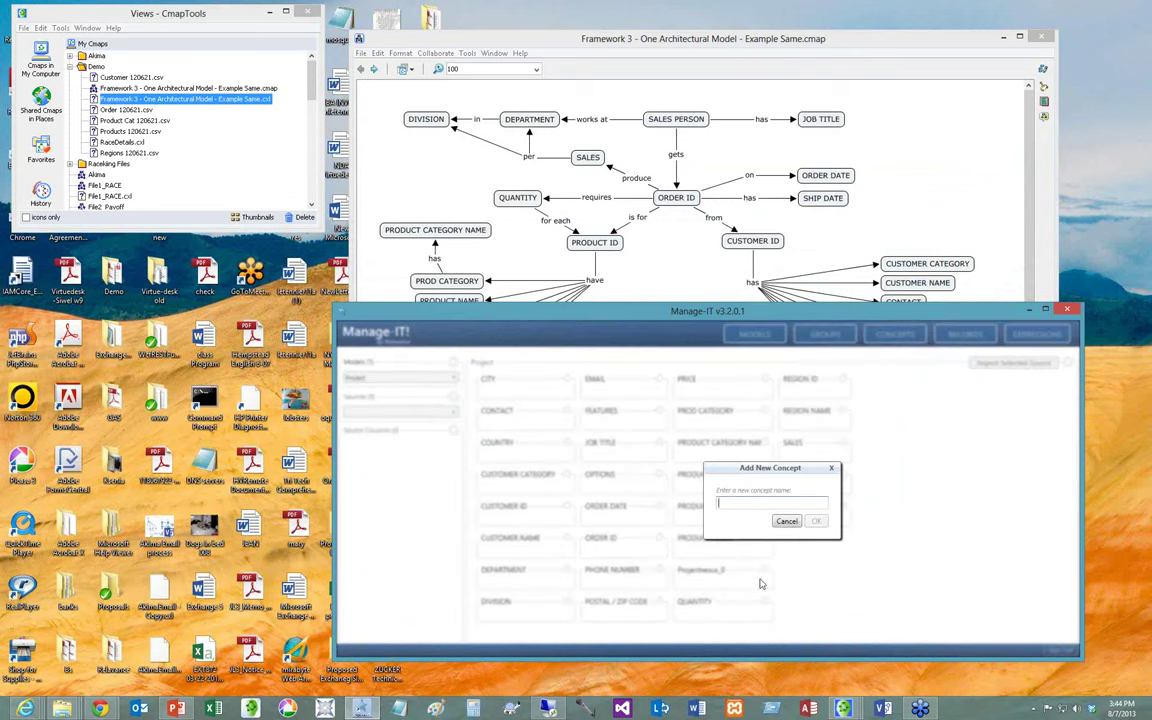
left_click(788, 521)
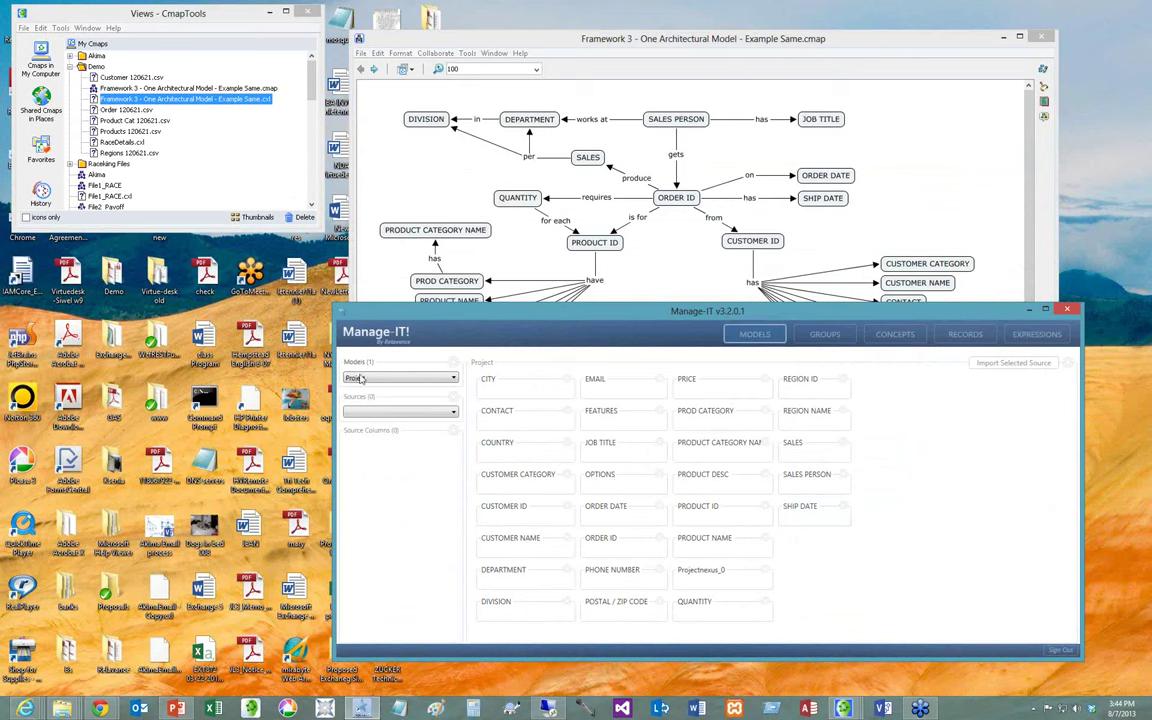
left_click(451, 371)
left_click(455, 374)
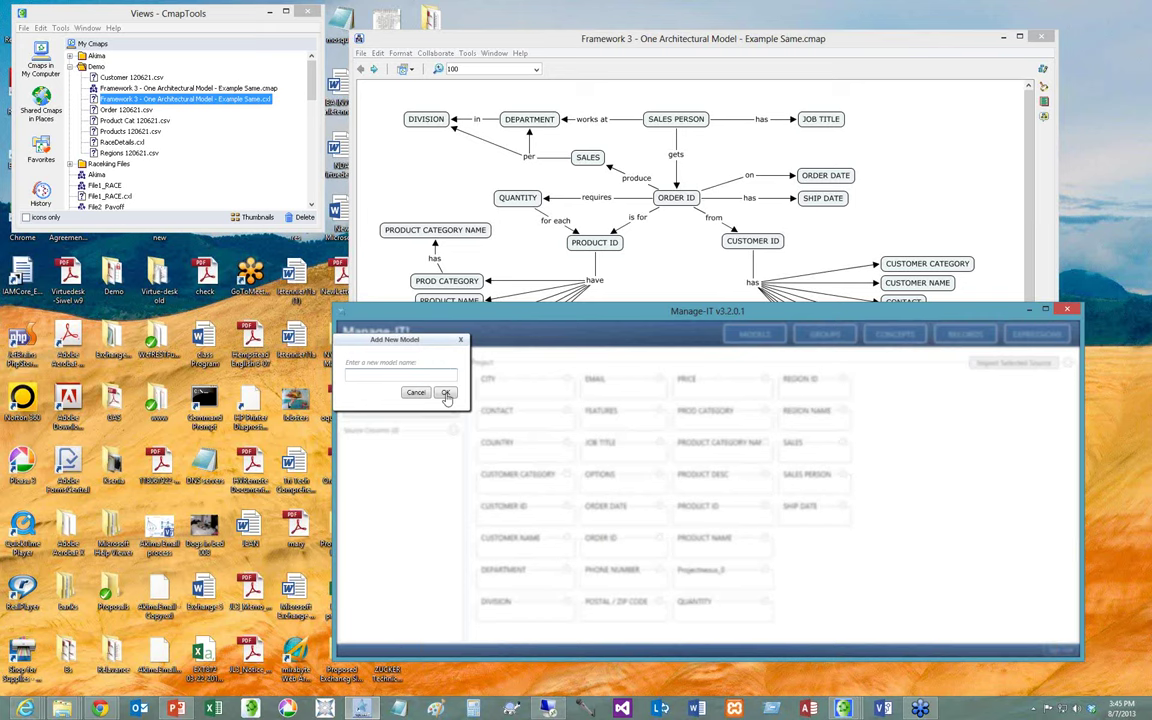
left_click(416, 393)
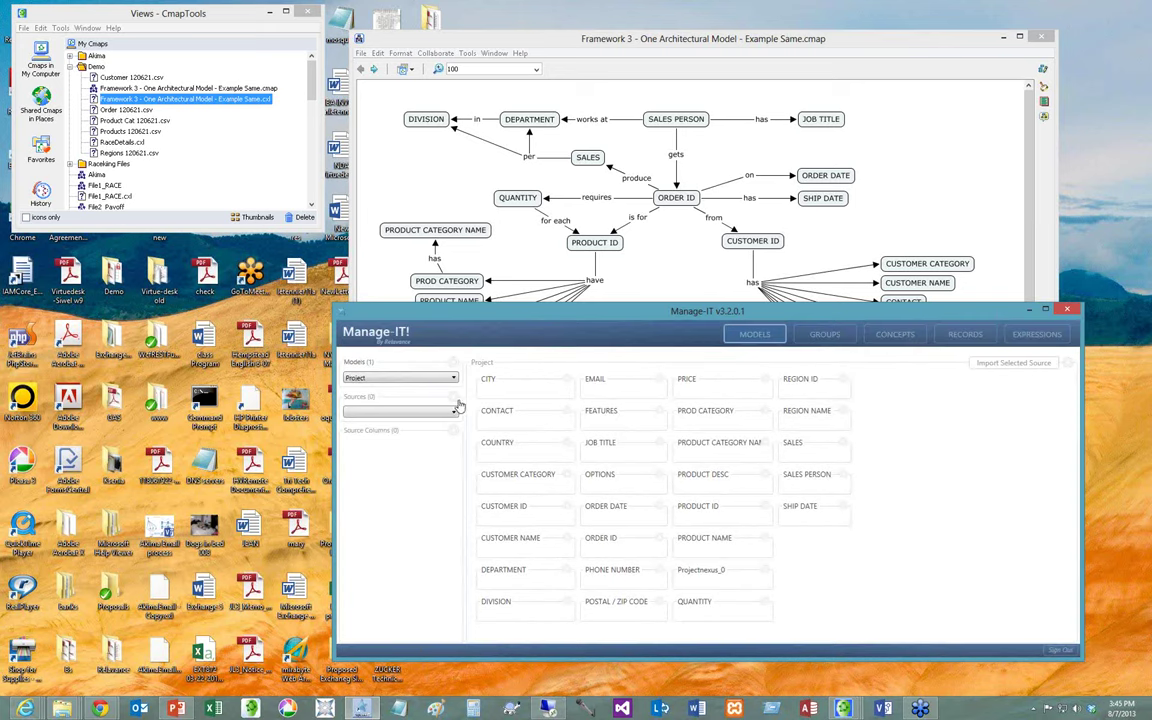
Add the Customer, Order, Product Cat, Products and Regions 120621 flat files as data sources, and check the list of sources.
left_click_drag(483, 316, 425, 186)
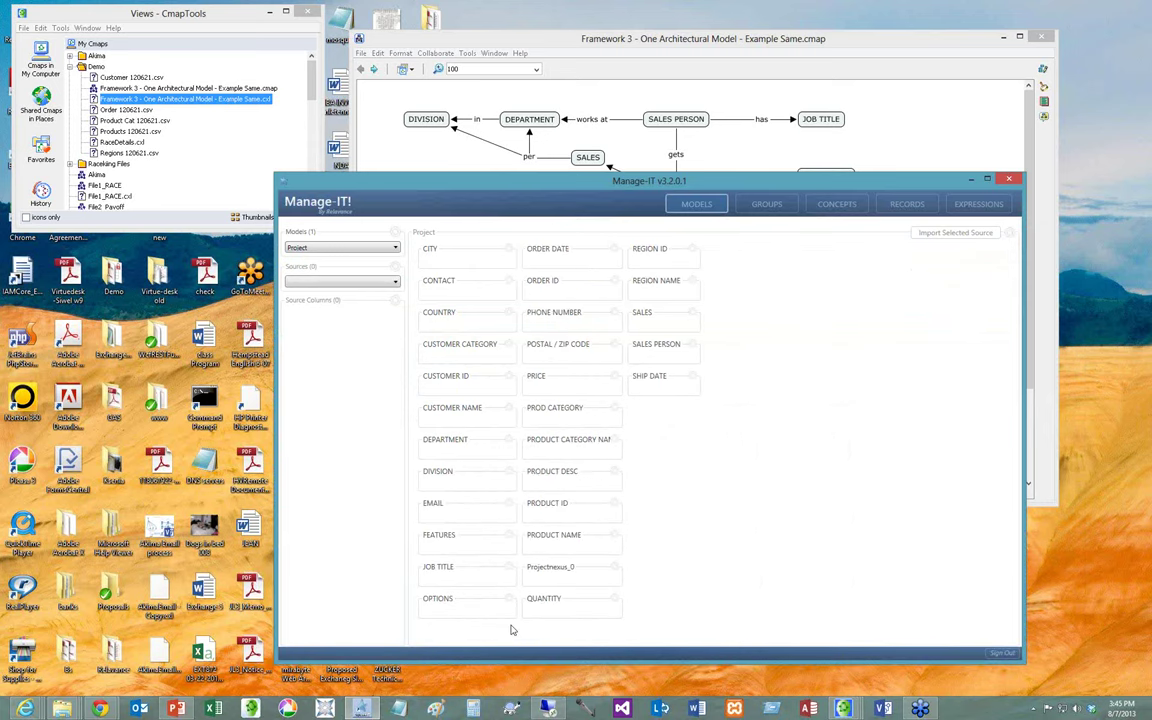
left_click(390, 278)
left_click(395, 288)
left_click(395, 284)
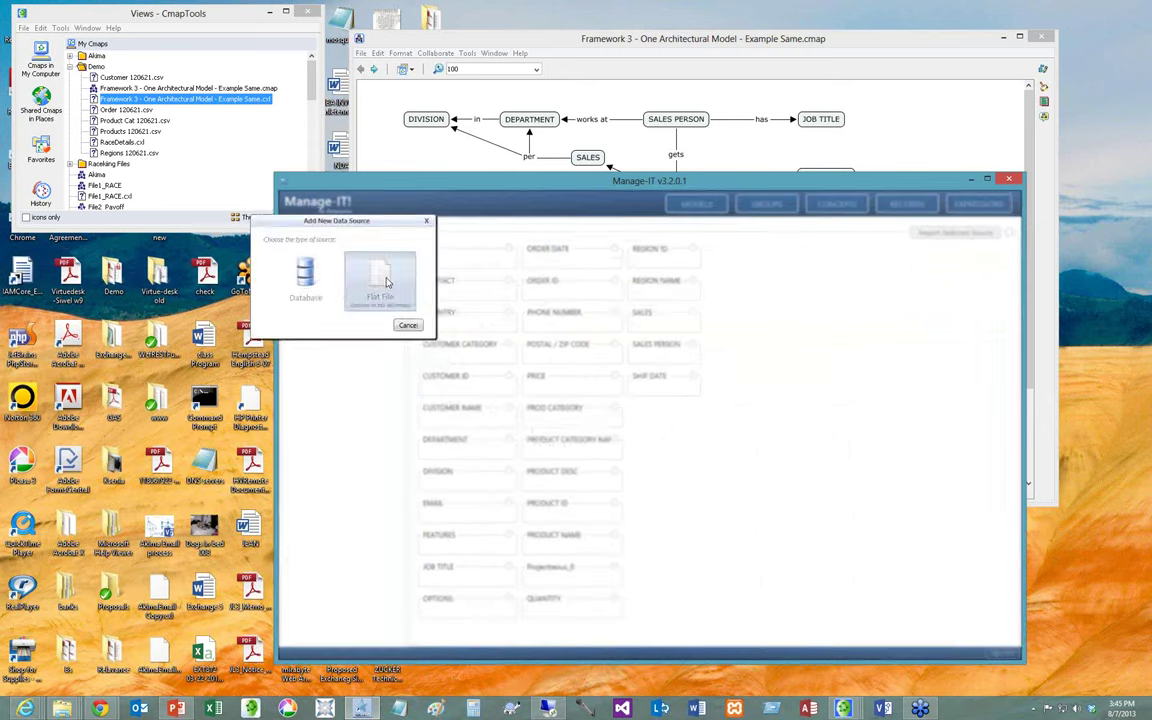
key("Down")
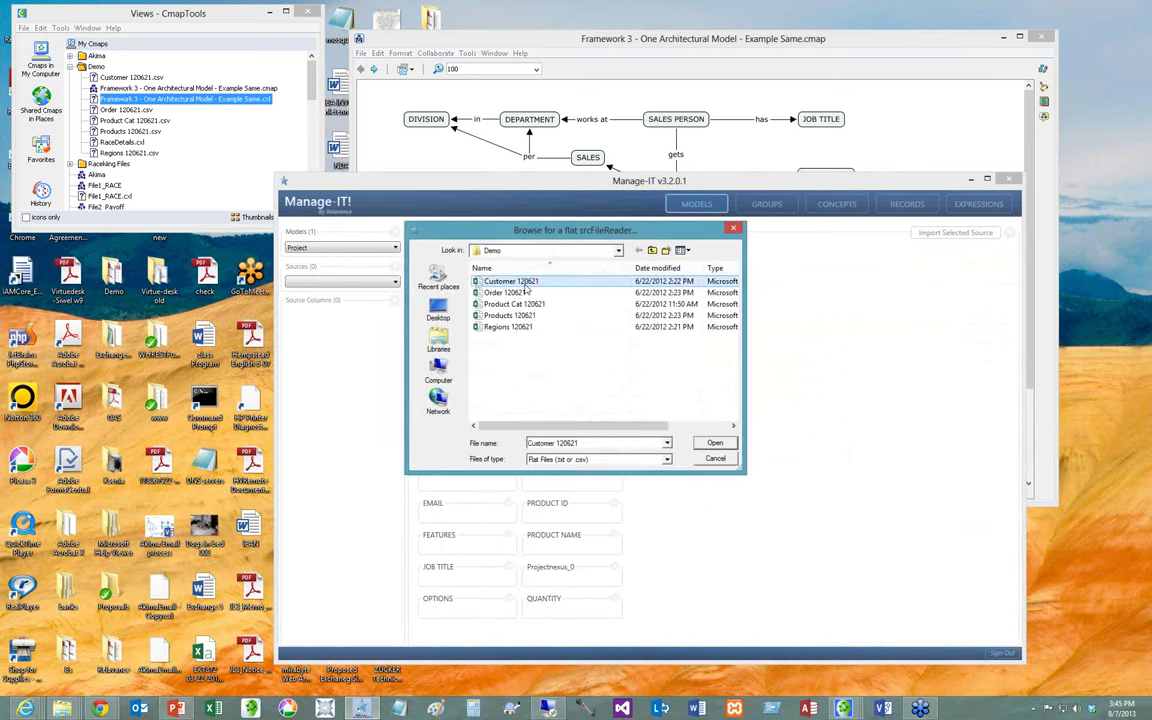
key("shift+Down")
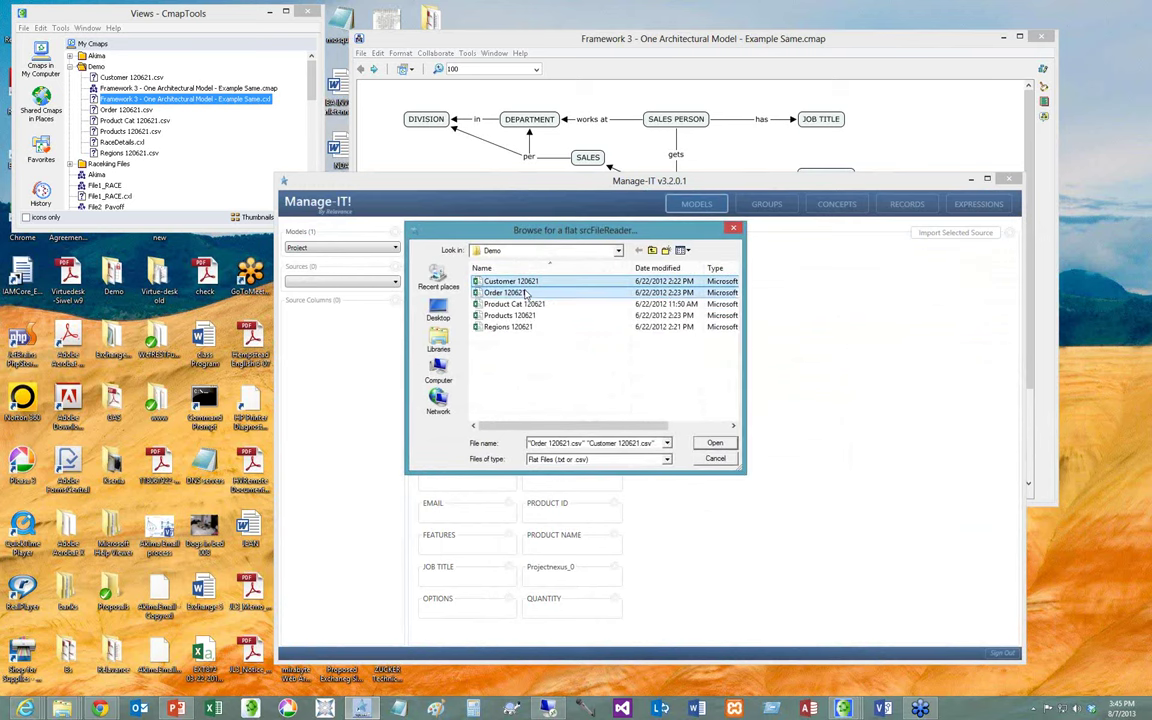
key("shift+Down")
key("shift+Down")
key("shift+Down")
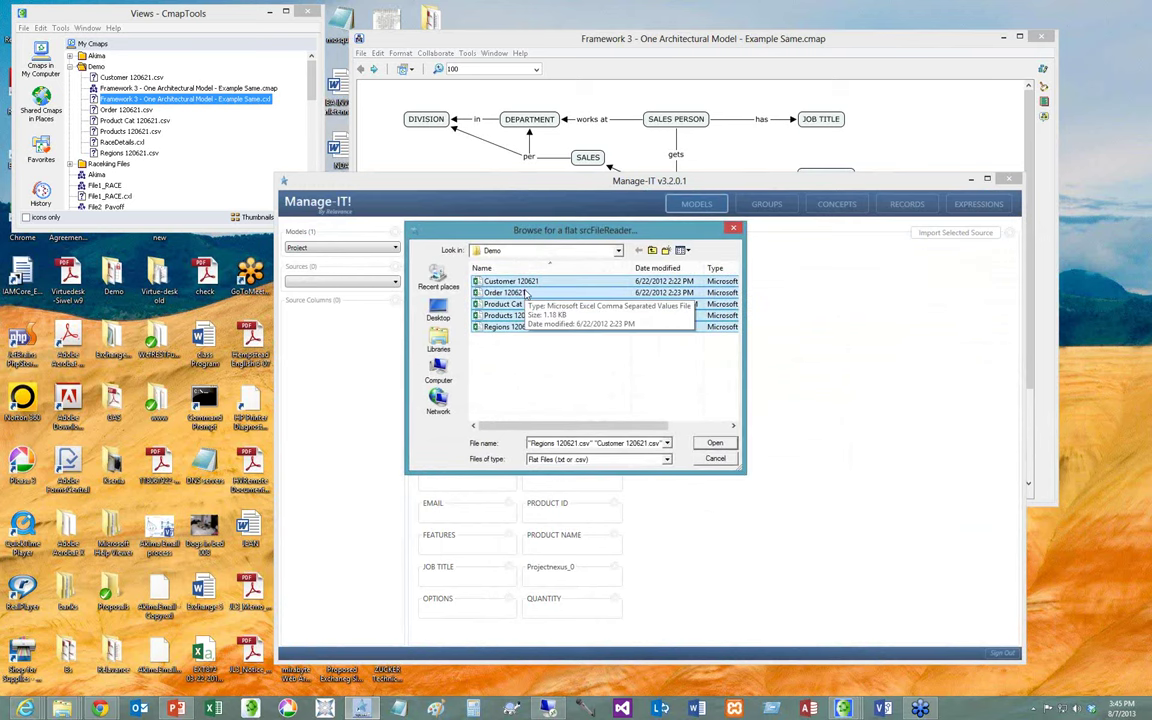
left_click(712, 445)
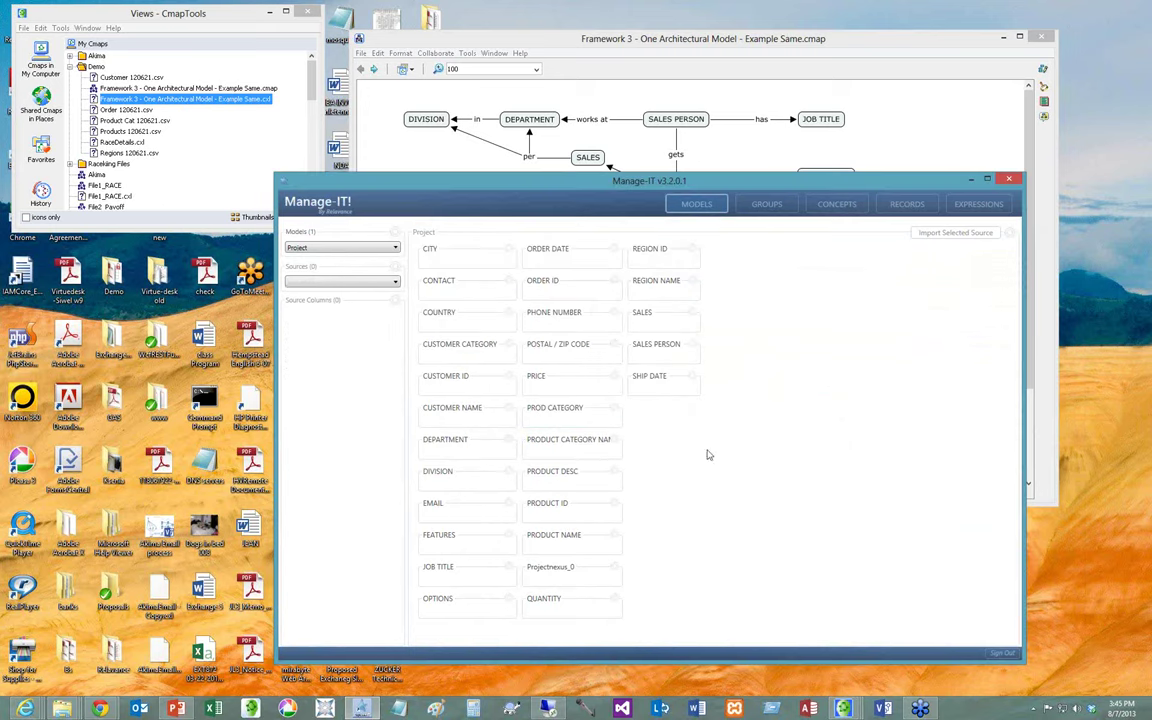
left_click(342, 286)
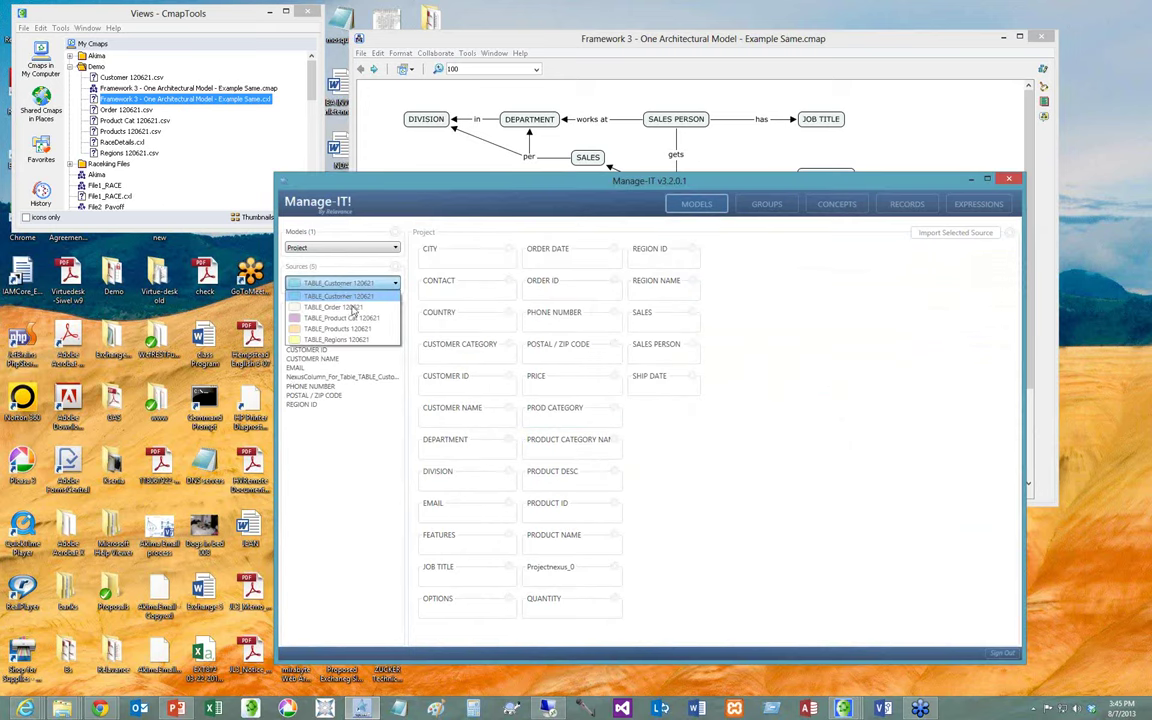
left_click(351, 470)
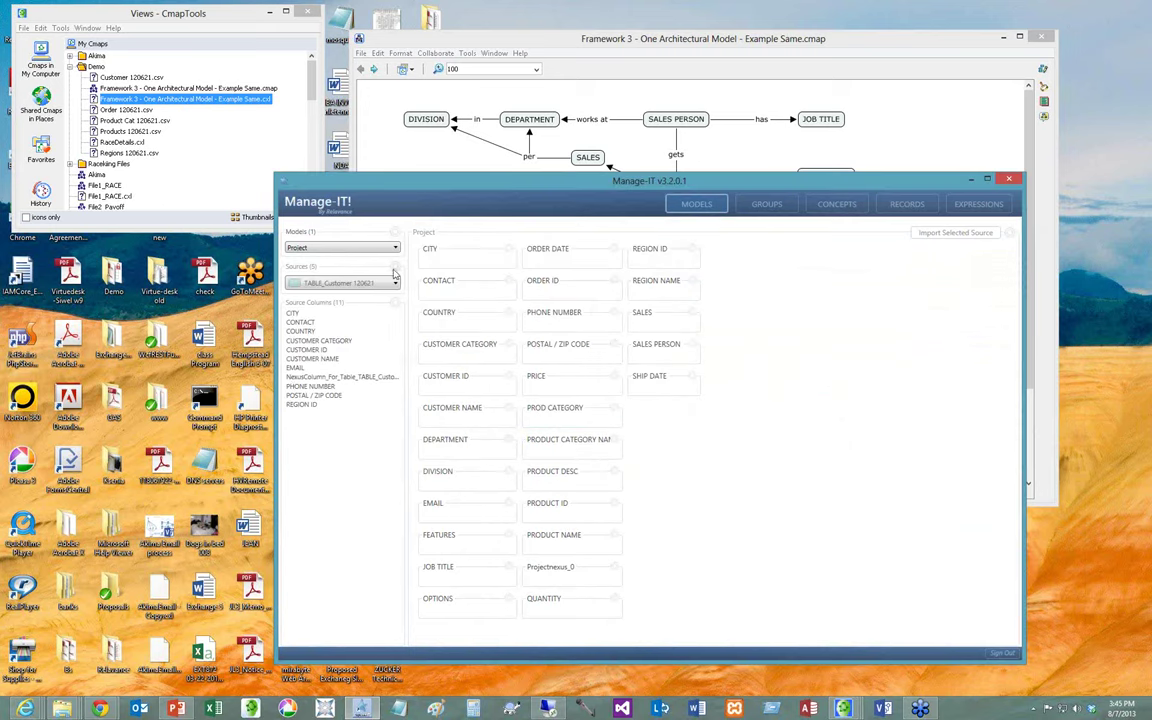
Start a new database source and connect to the Microsoft Access database Demo in the Demo folder.
left_click(396, 273)
left_click(308, 292)
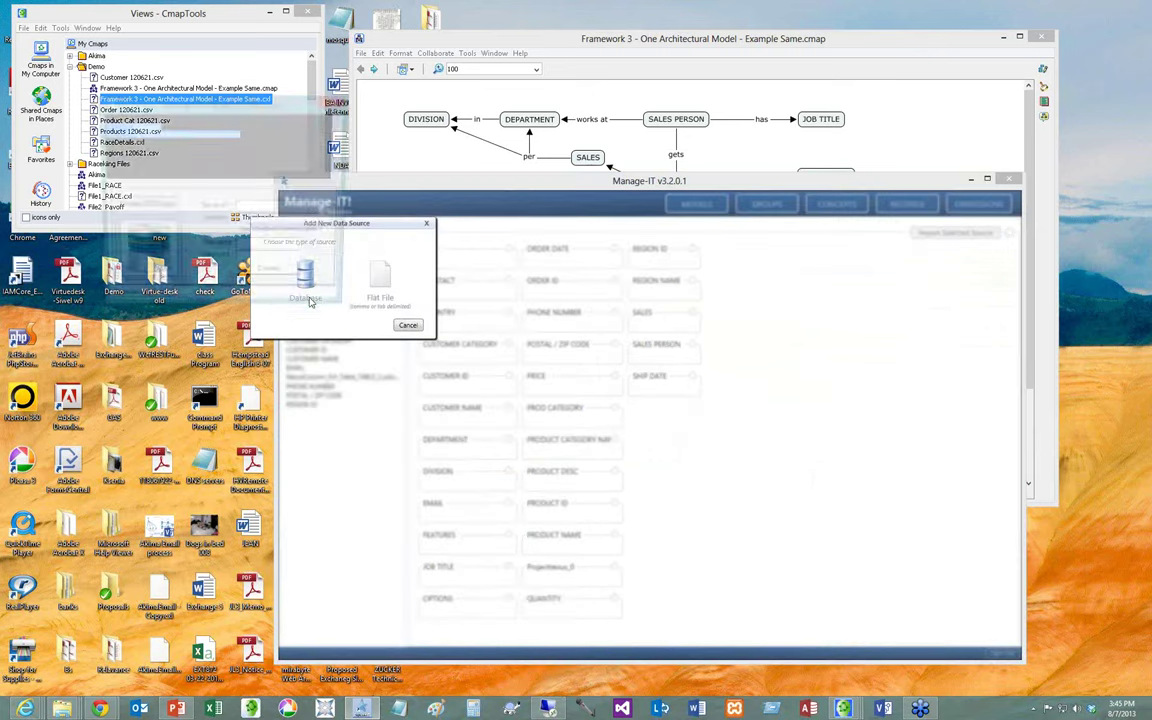
left_click(145, 272)
left_click(145, 272)
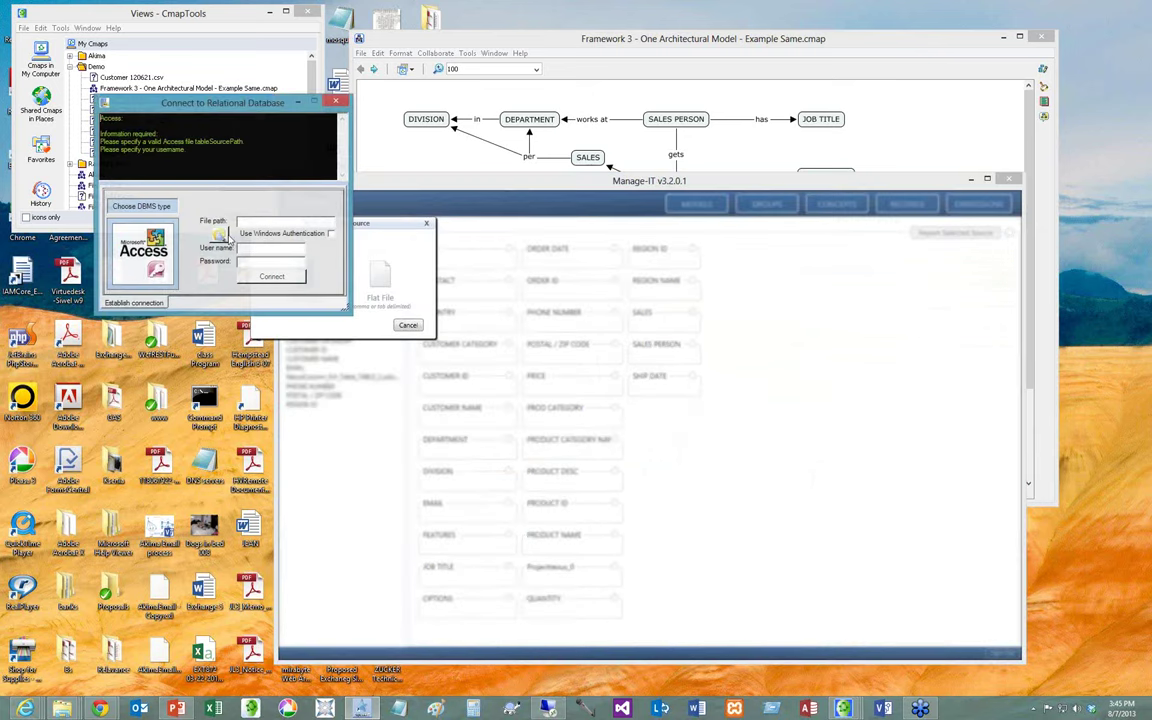
left_click(218, 232)
left_click(231, 234)
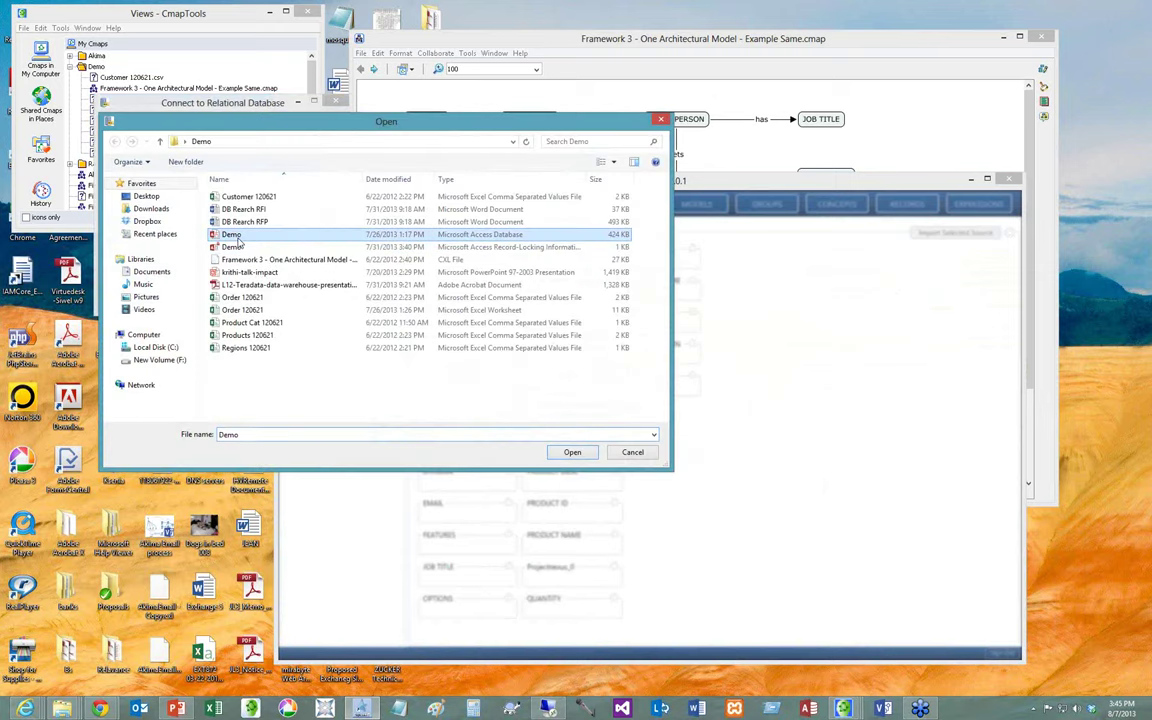
double_click(237, 238)
left_click(285, 277)
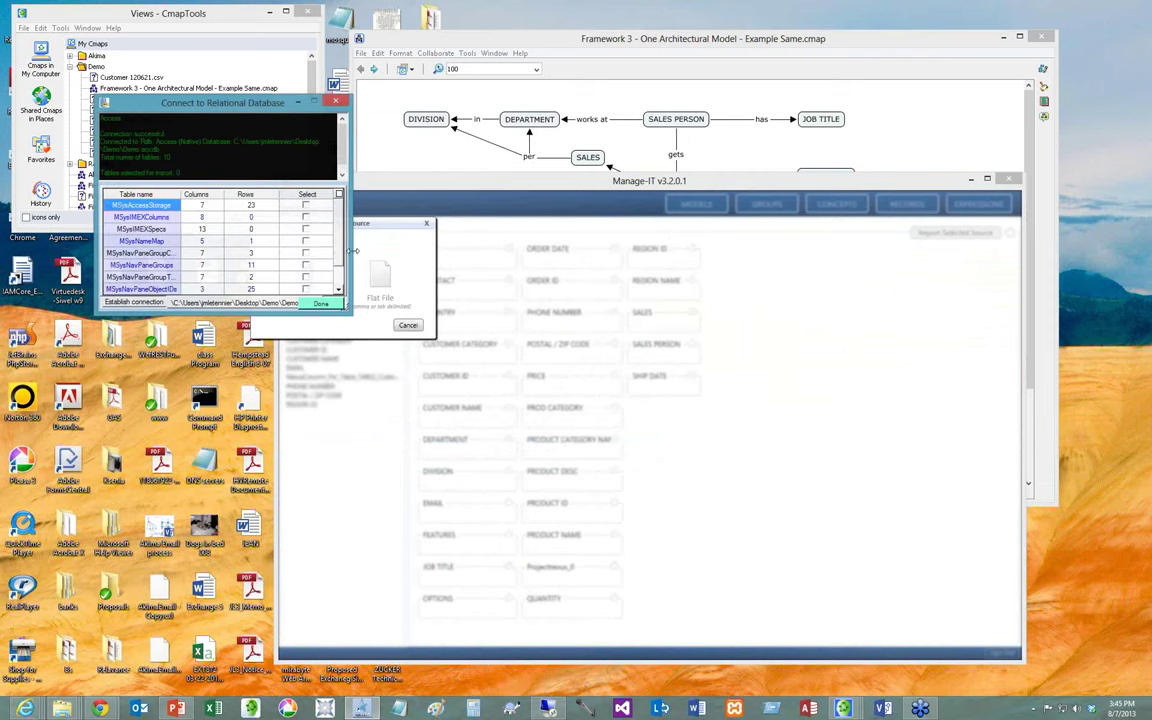
Add the Products 120621 table from the Access database as a source, and select it in the list of sources.
scroll(338, 258, "down", 1)
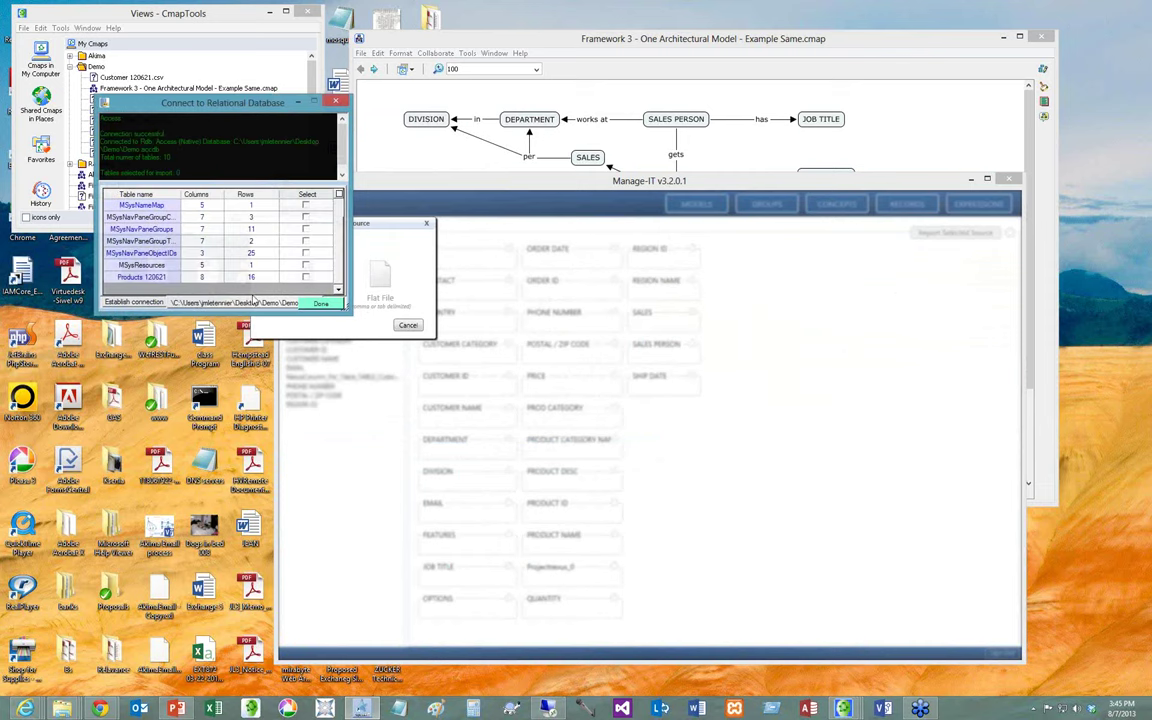
left_click(306, 277)
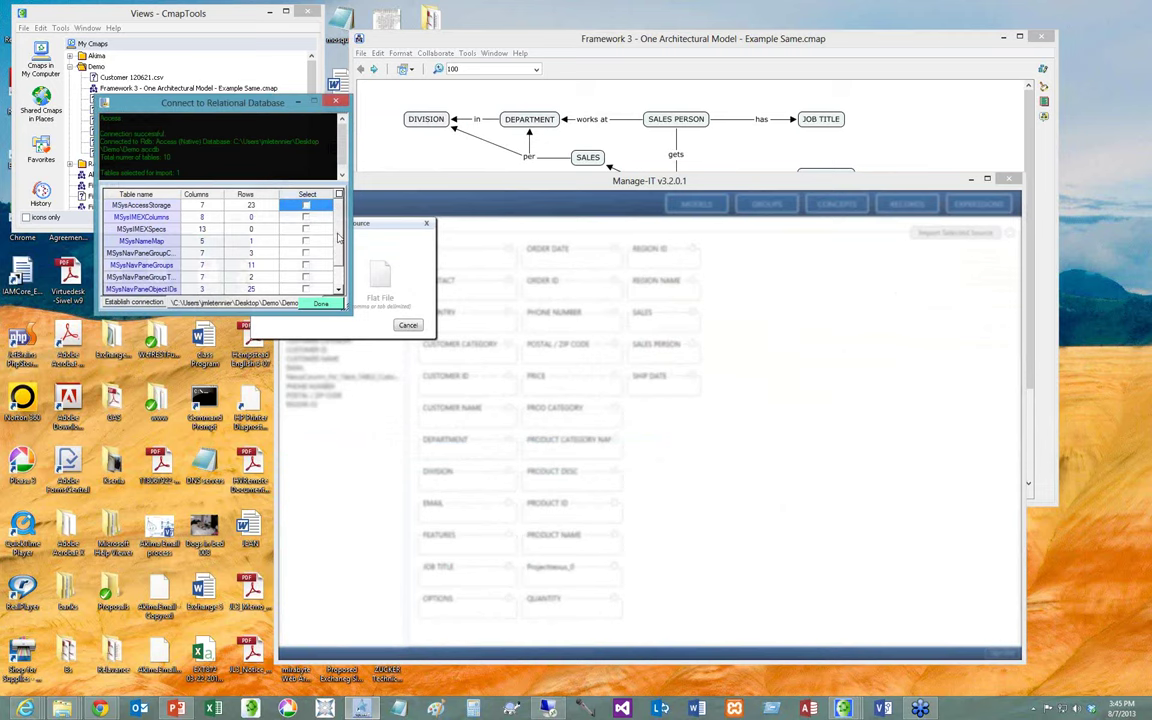
left_click(318, 302)
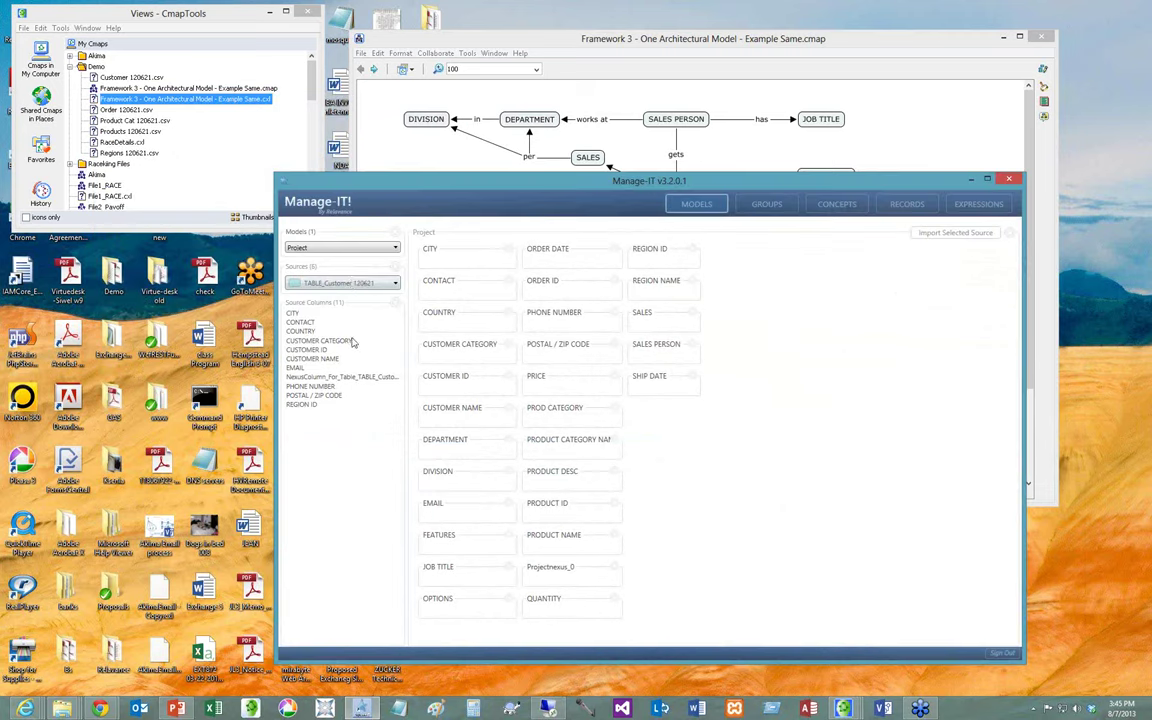
left_click(352, 284)
left_click(360, 339)
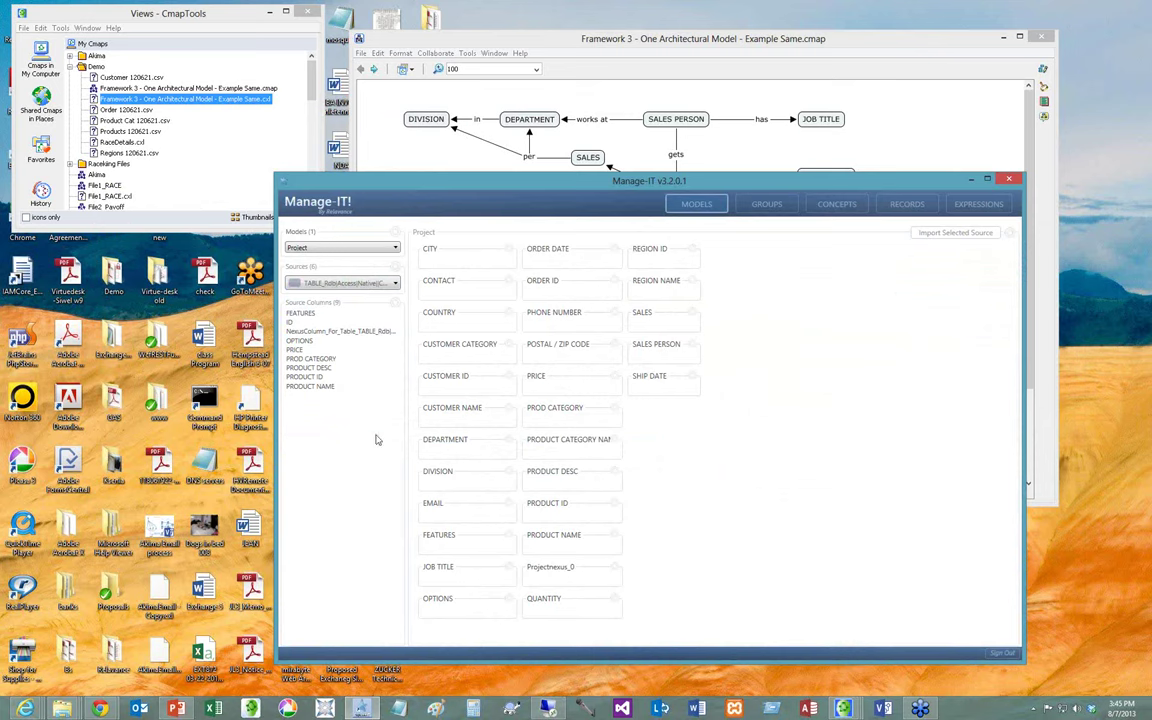
left_click(366, 284)
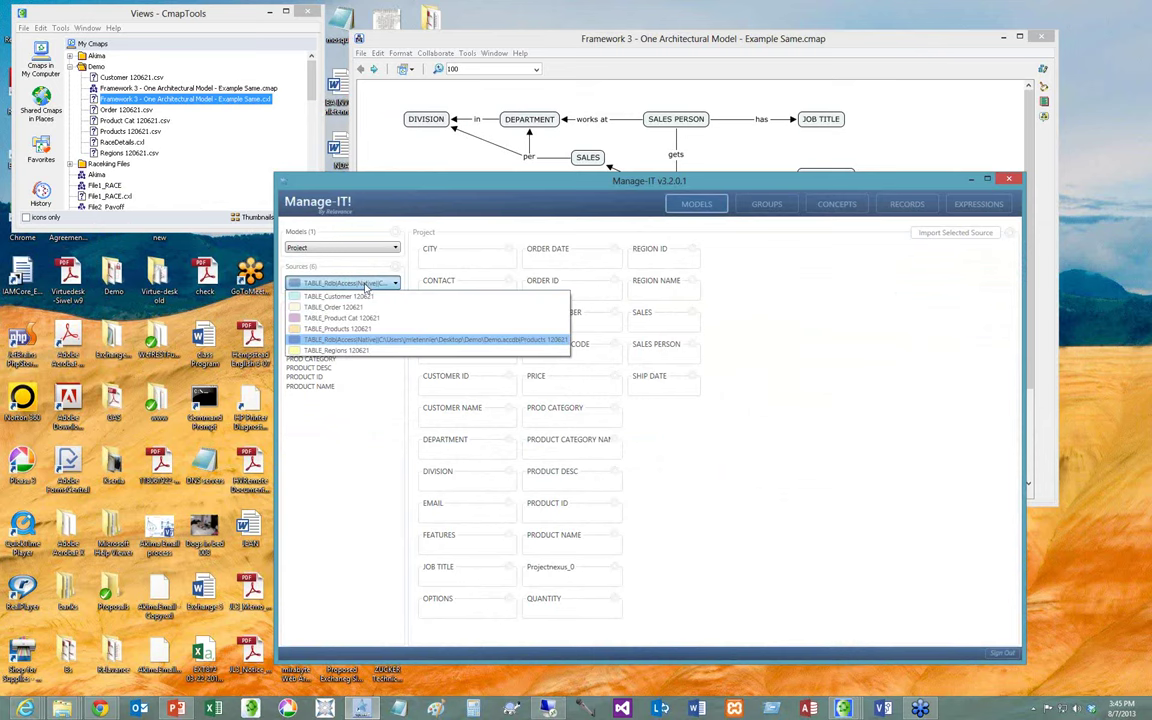
left_click(366, 285)
Look through the DBMS types offered for a new database source, and close the connection window without adding anything.
right_click(393, 282)
left_click(418, 280)
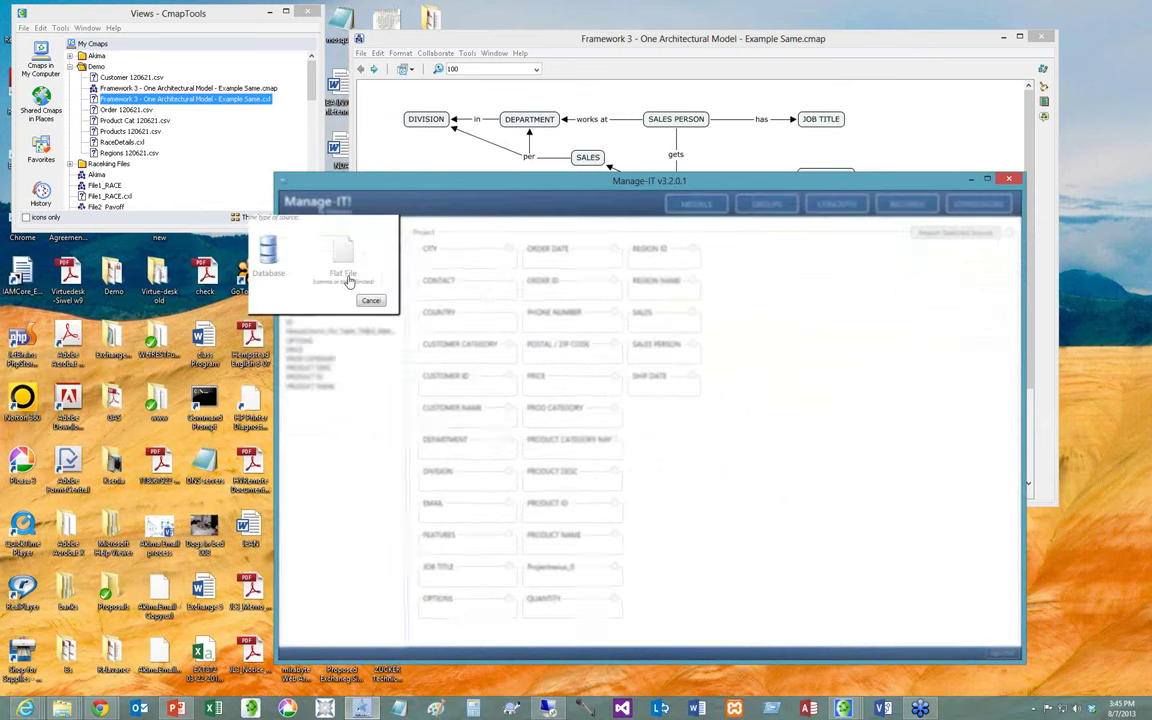
left_click(285, 274)
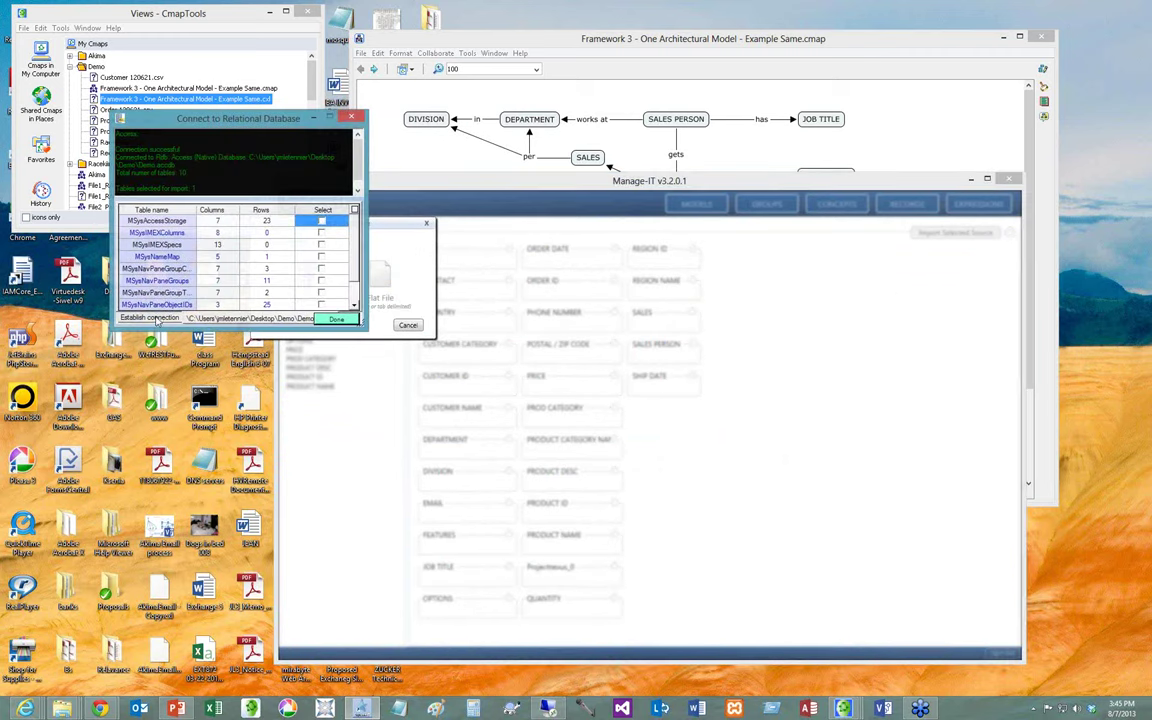
left_click(149, 317)
left_click(157, 262)
left_click(157, 262)
left_click(157, 262)
left_click(157, 262)
left_click(157, 262)
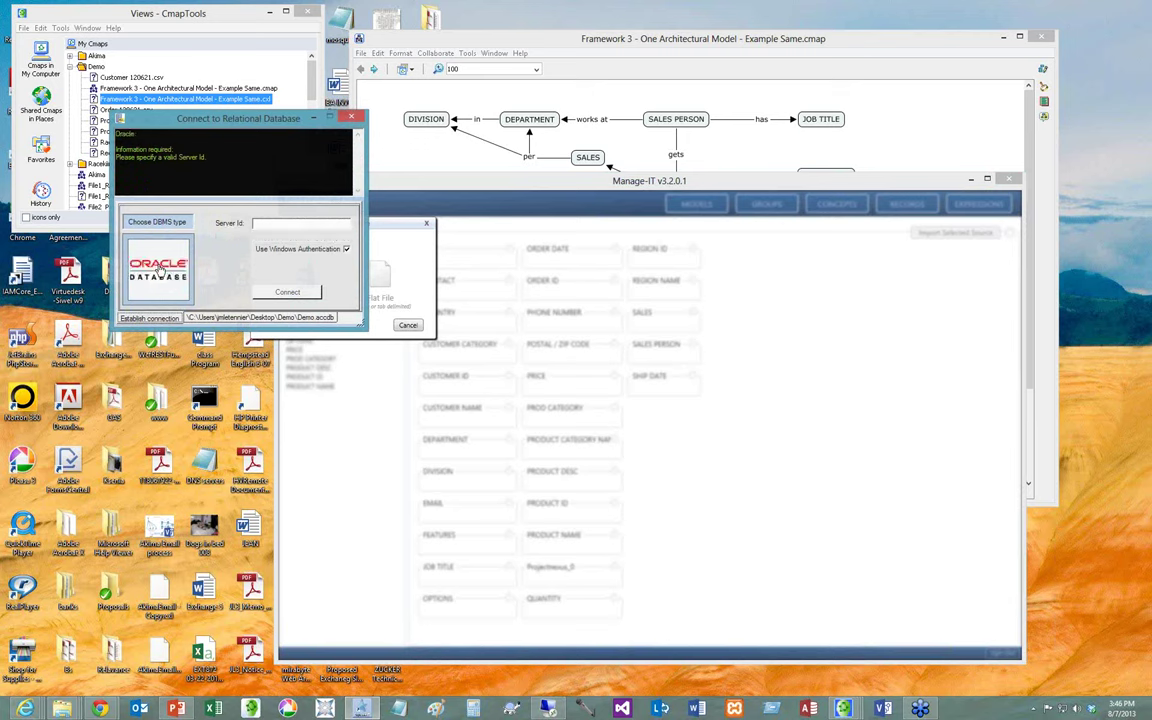
left_click(157, 262)
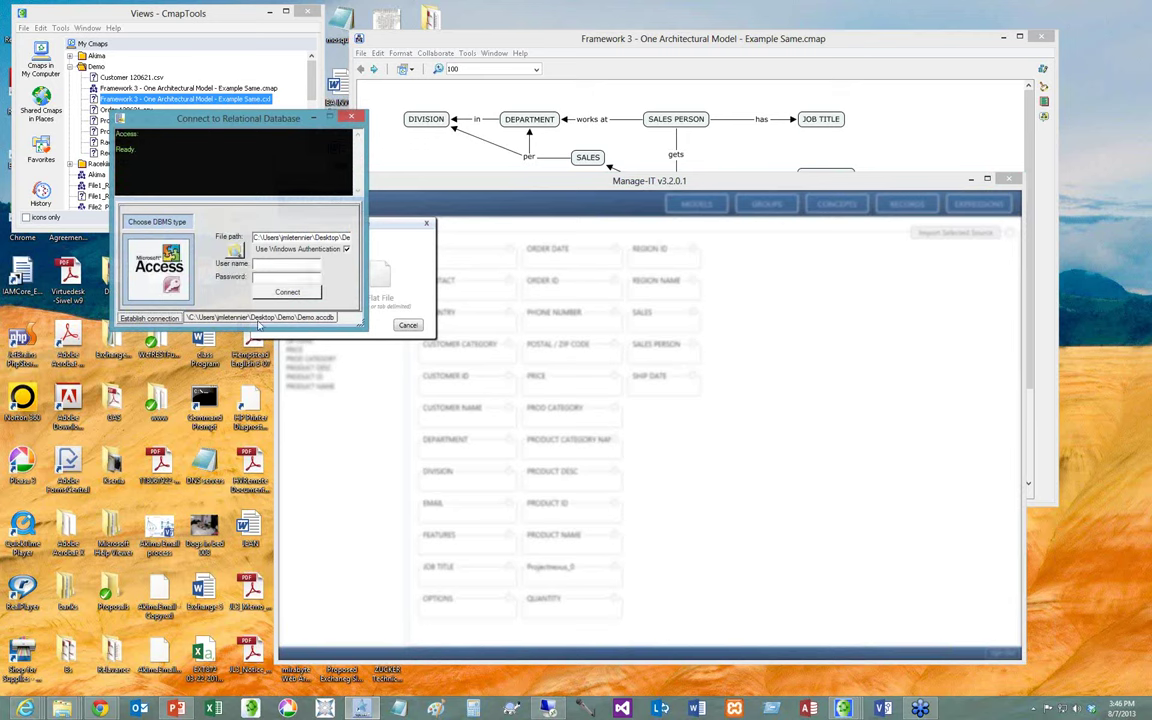
left_click(350, 118)
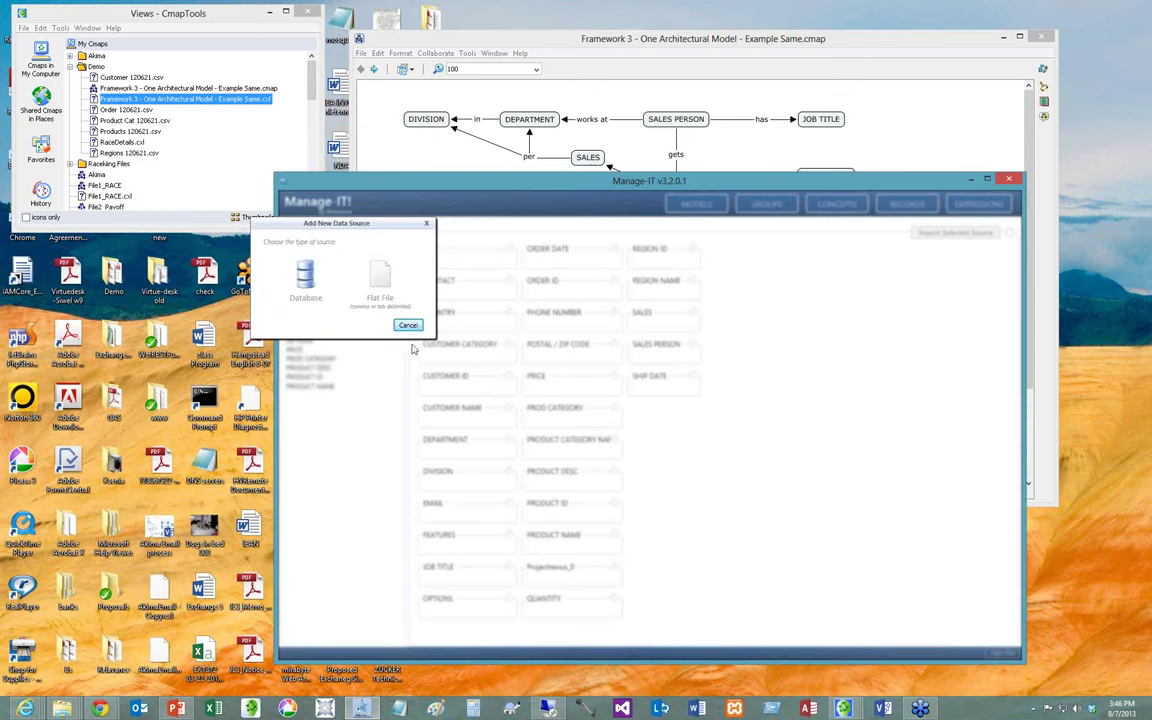
left_click(405, 325)
Move and maximize the Manage-IT window, and map the Customer 120621 source's columns to the concepts with matching names.
left_click_drag(459, 189, 294, 87)
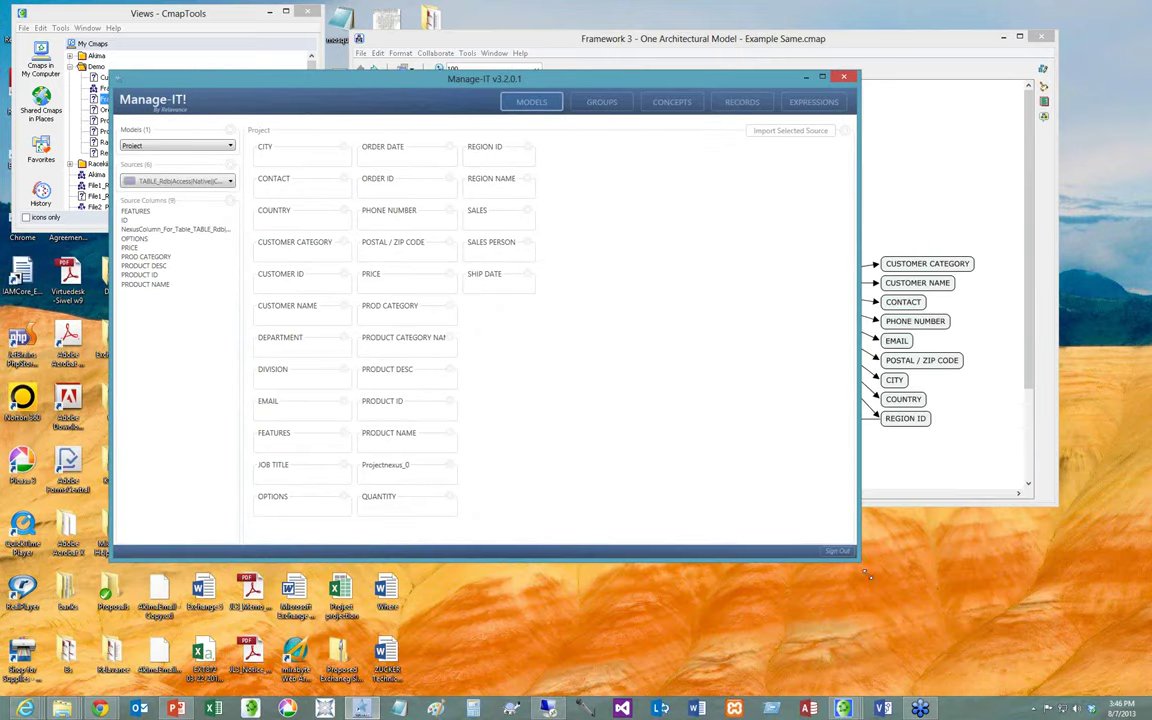
left_click_drag(868, 575, 923, 631)
left_click(185, 182)
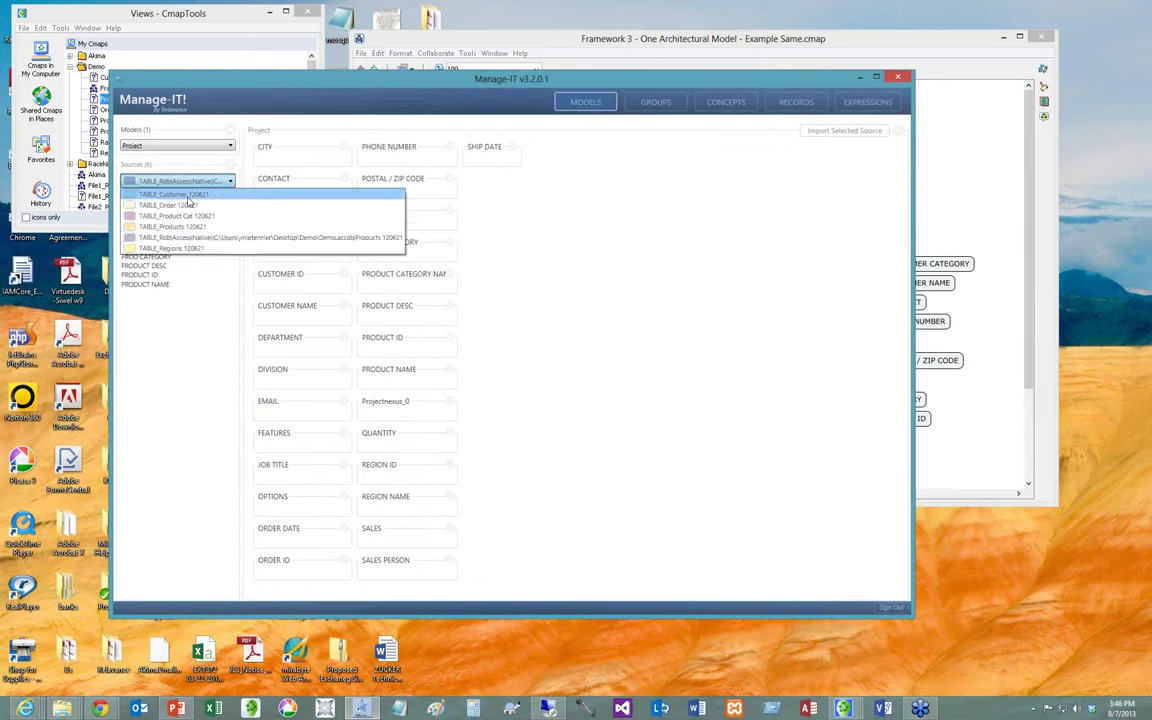
left_click(189, 195)
left_click(229, 201)
left_click(233, 213)
left_click(325, 280)
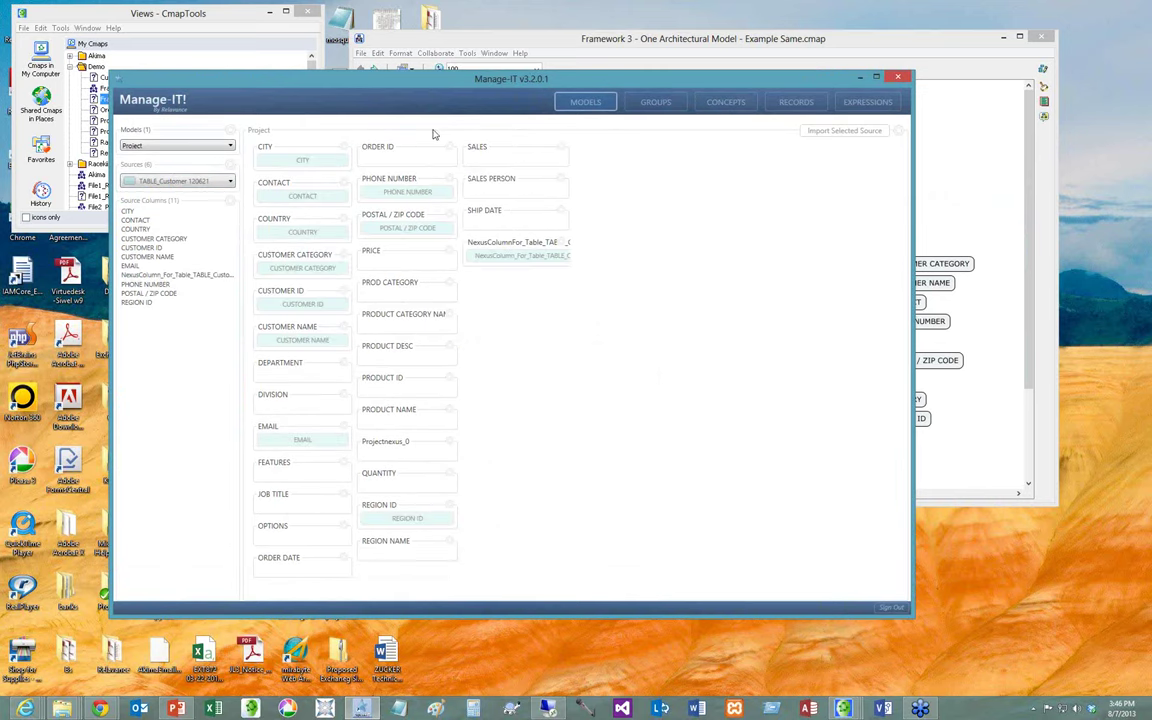
double_click(554, 69)
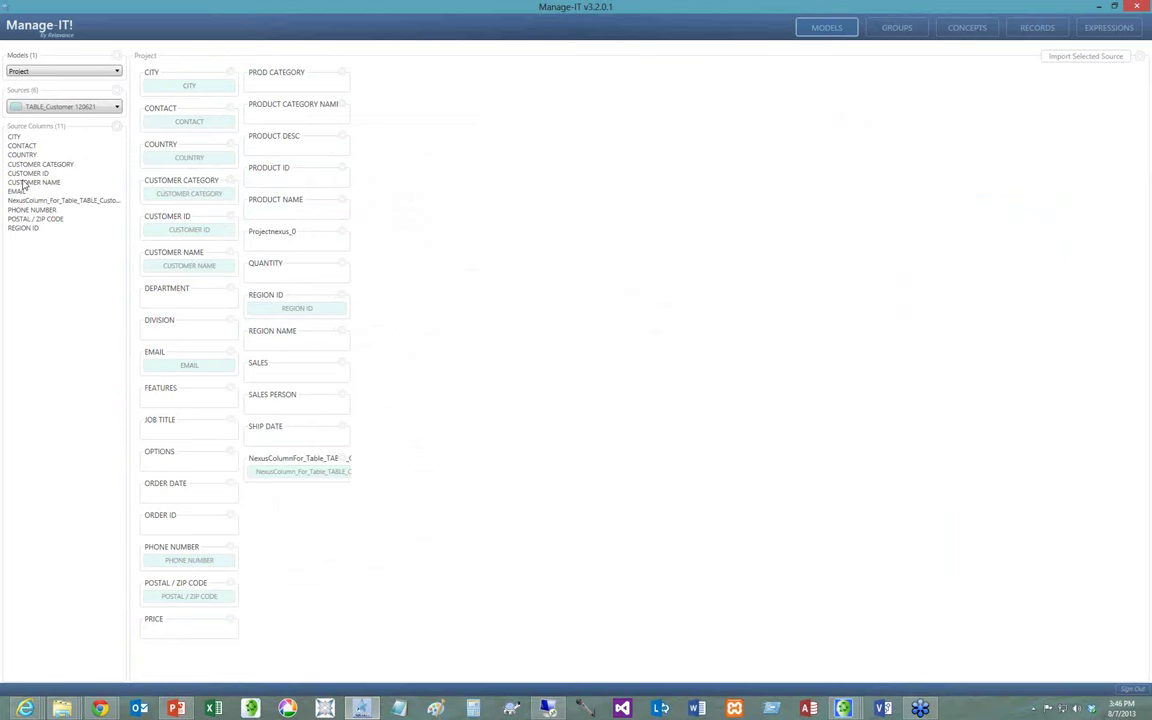
Manually map the CUSTOMER NAME source column to the PRODUCT ID concept, and remove that column from the concept.
left_click_drag(31, 182, 260, 180)
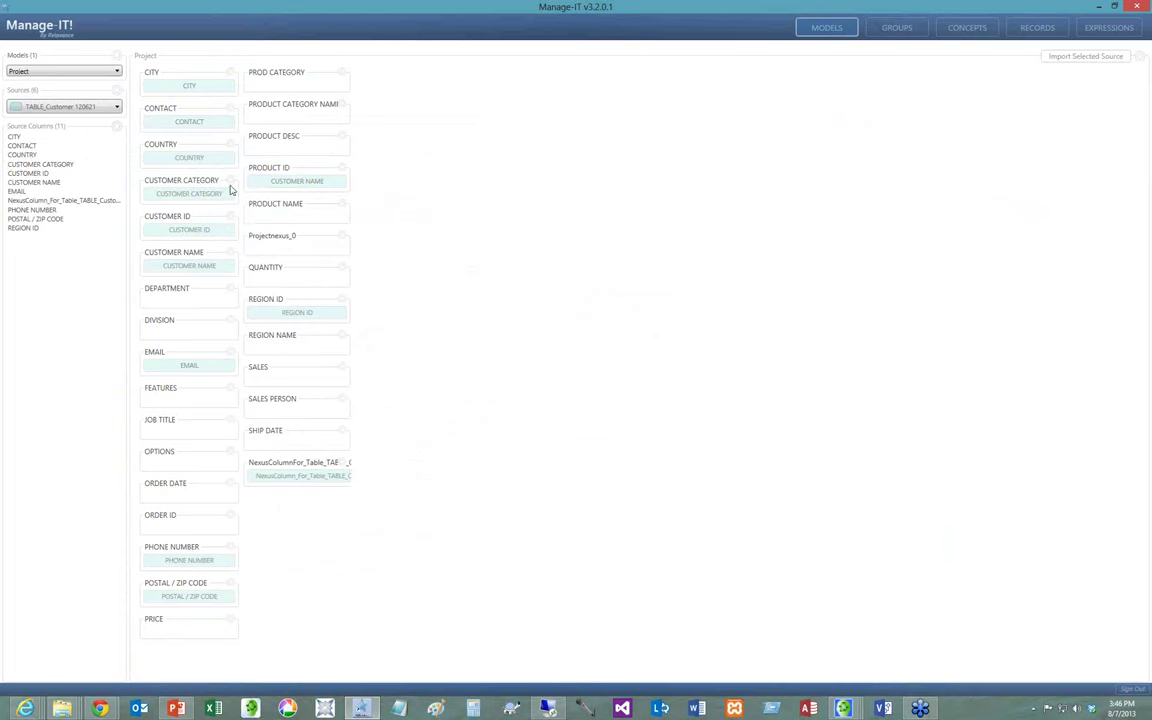
right_click(309, 184)
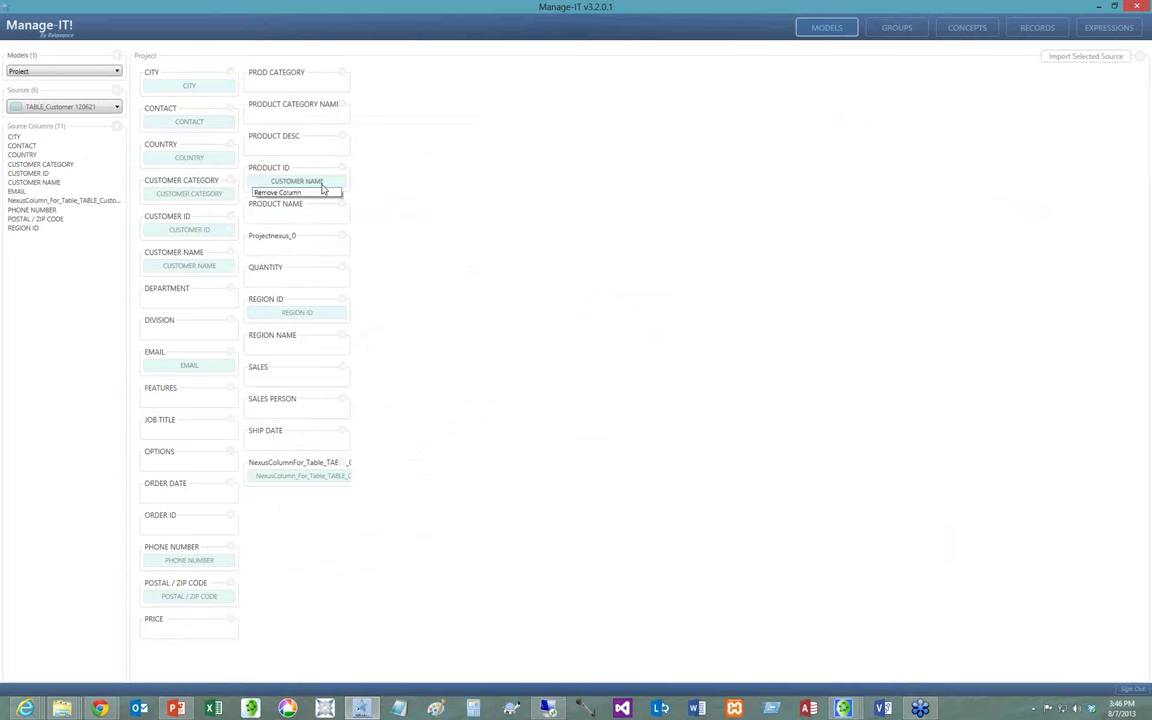
left_click(276, 191)
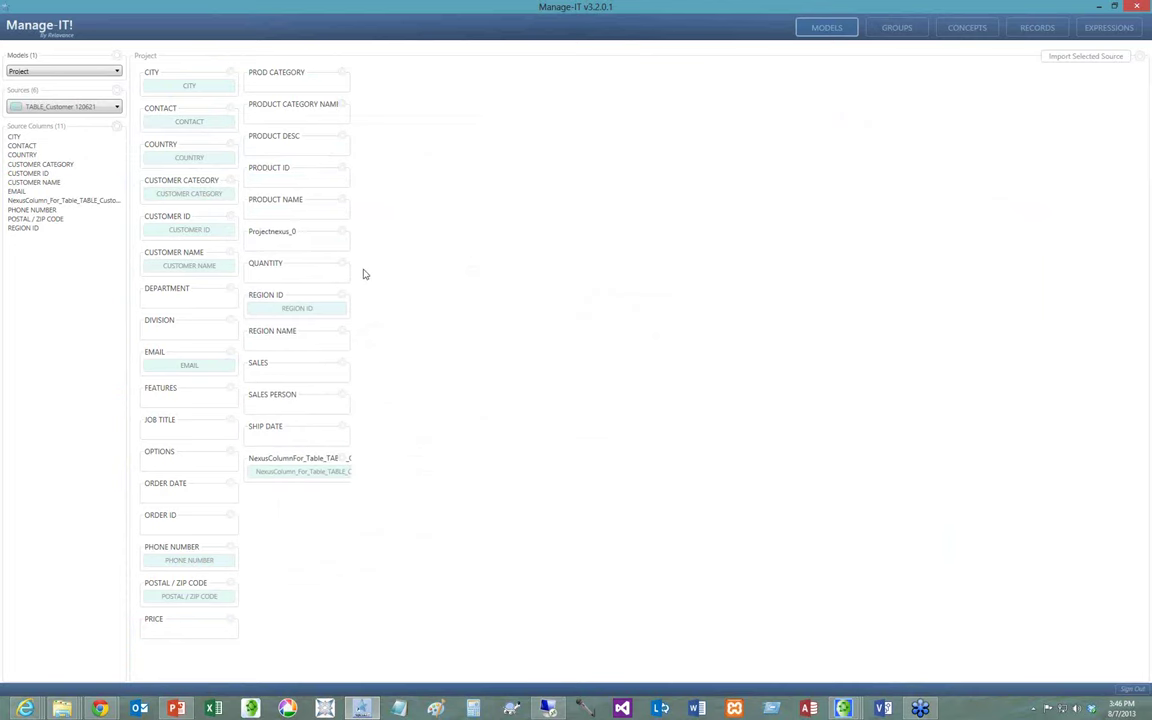
Map the Order 120621 source's columns to the Project concepts with matching names.
left_click(117, 108)
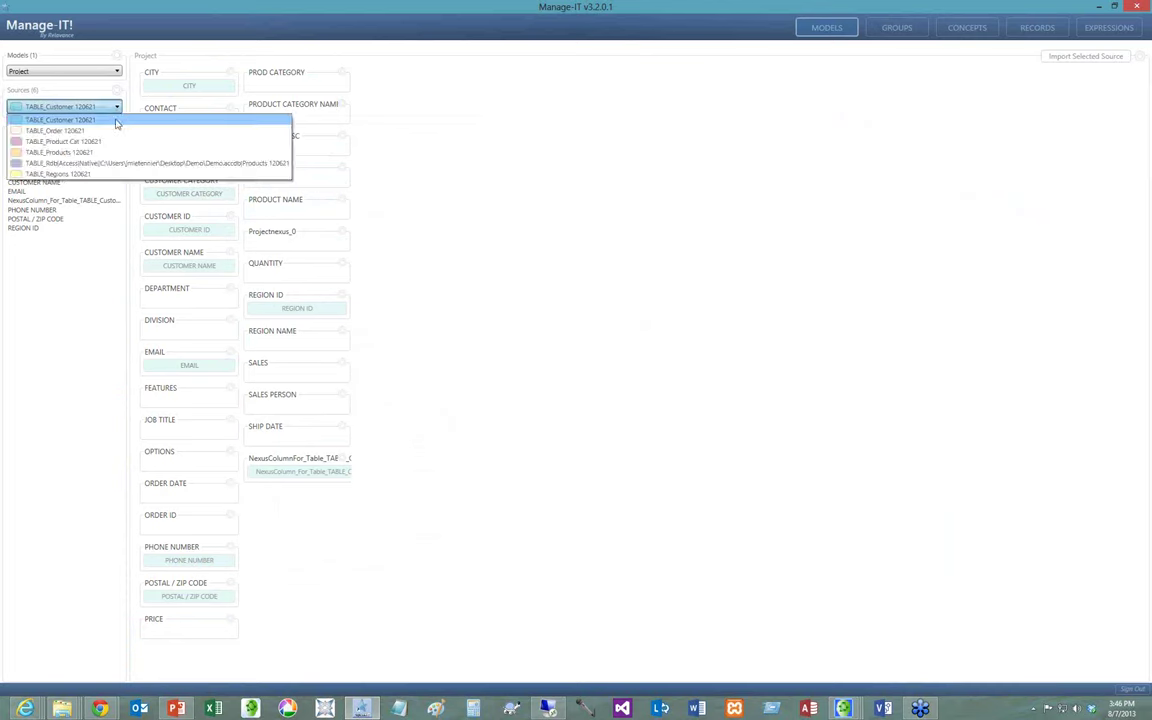
left_click(115, 130)
left_click(117, 128)
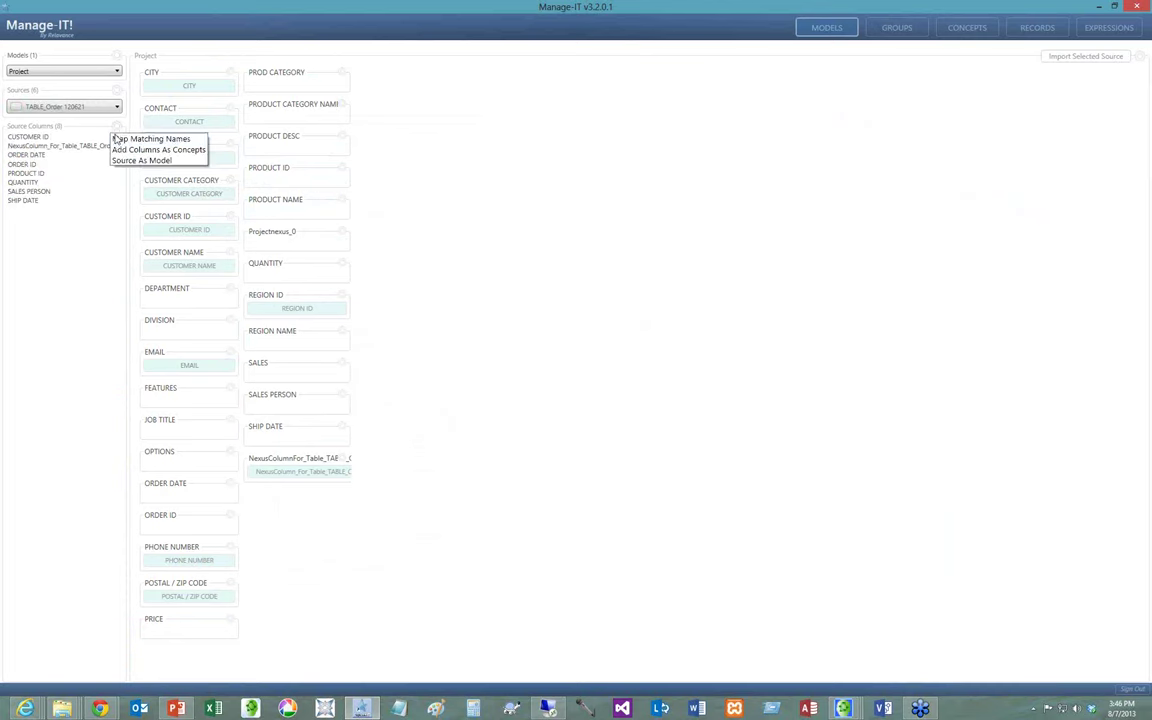
left_click(120, 139)
left_click(231, 223)
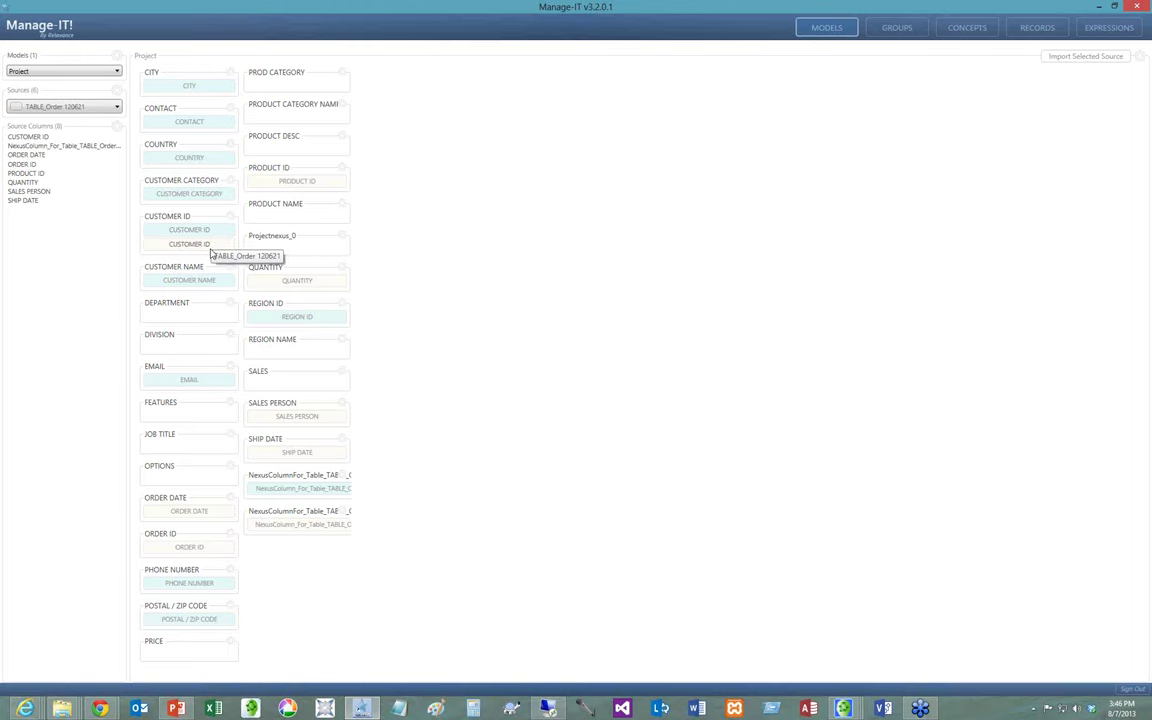
Map the Product Cat 120621 source's columns to concepts with matching names, ignoring plural differences.
left_click(116, 107)
left_click(90, 138)
left_click(117, 130)
left_click(118, 139)
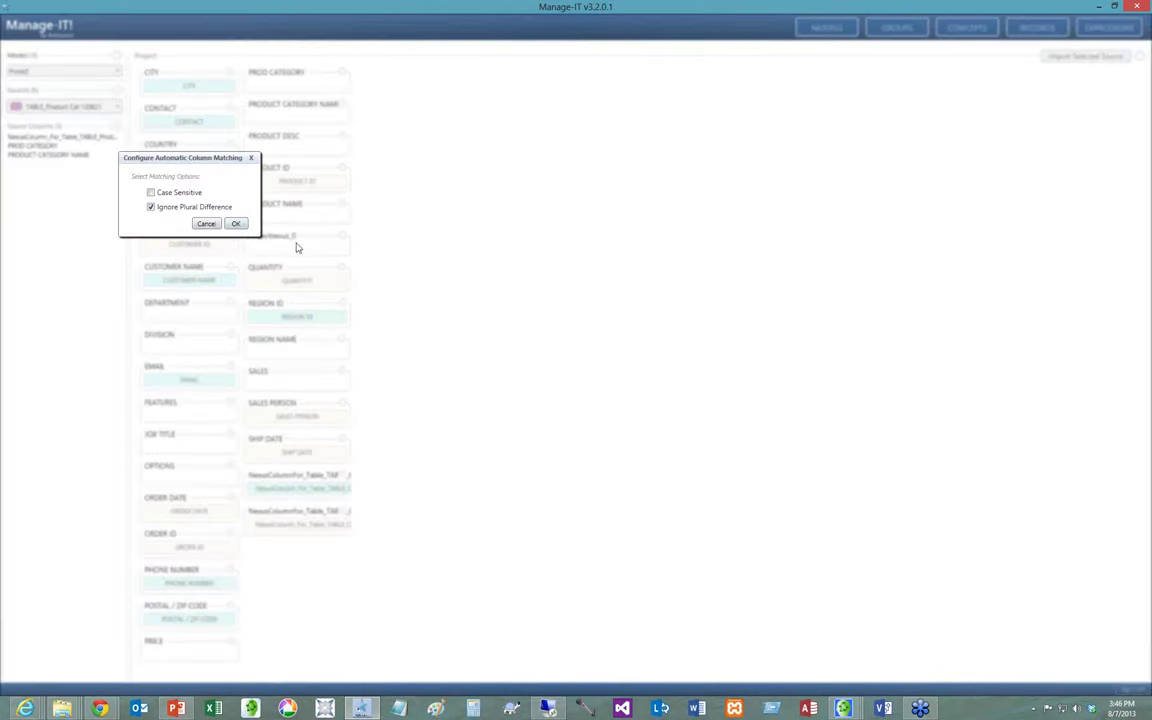
left_click(234, 222)
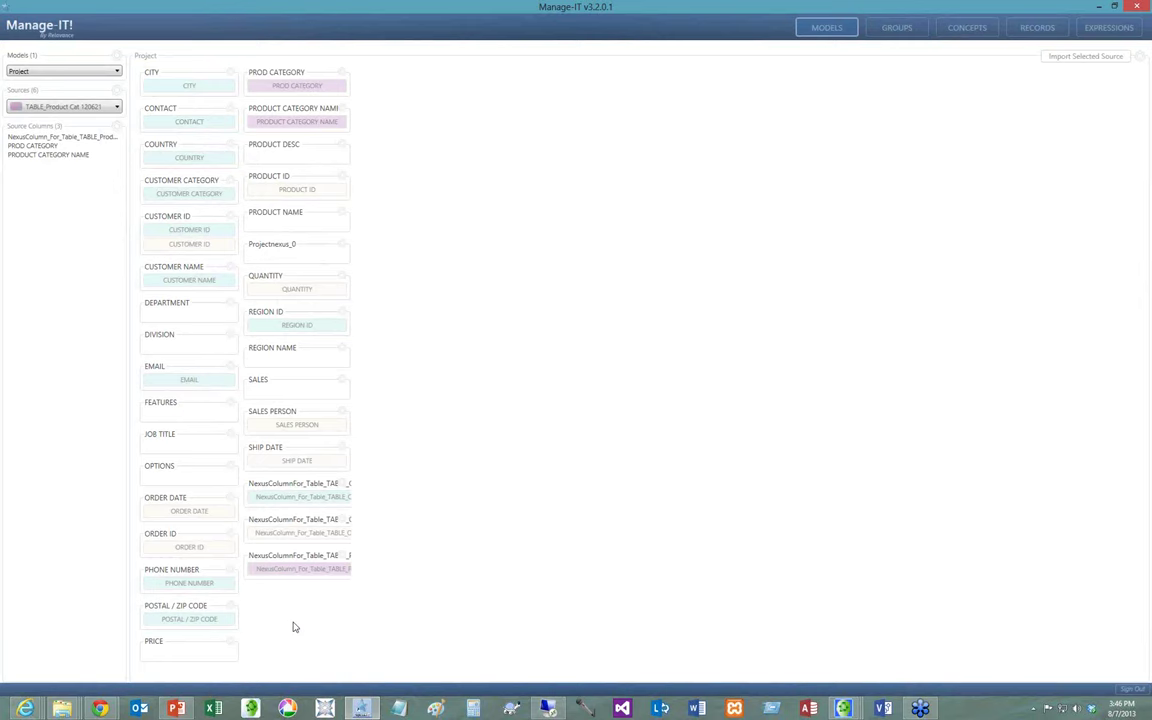
Map the flat-file Products 120621 source's columns to concepts with matching names, ignoring plural differences.
left_click(108, 107)
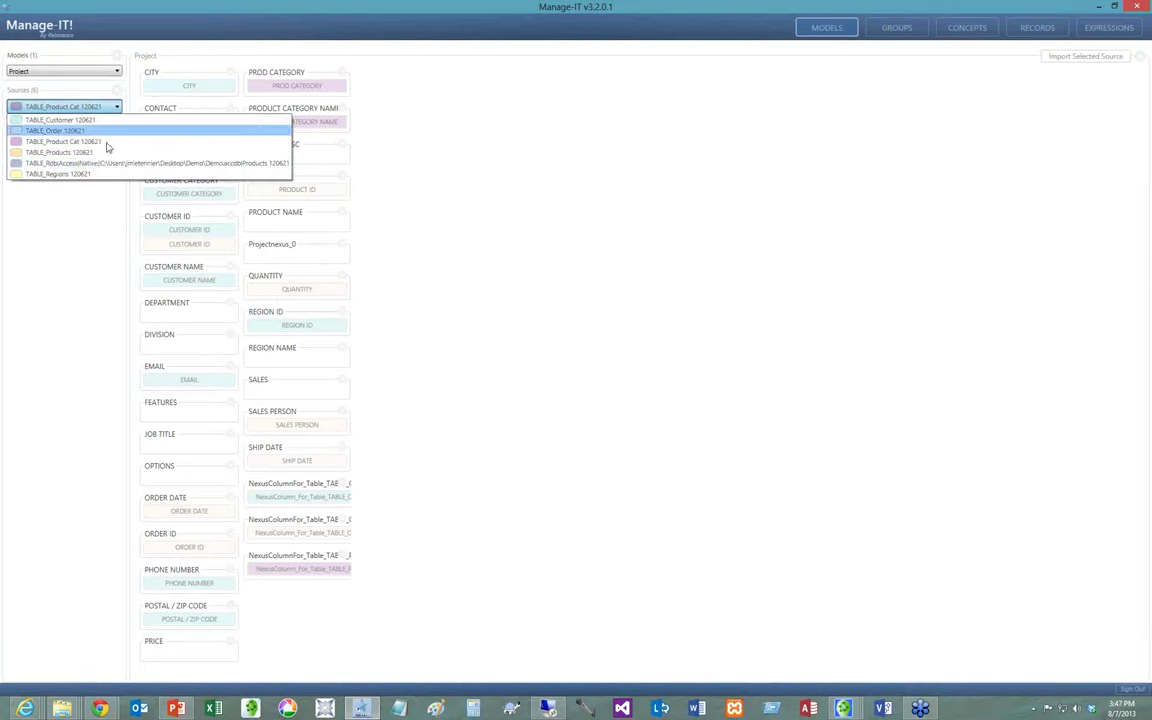
left_click(108, 147)
right_click(103, 116)
left_click(140, 137)
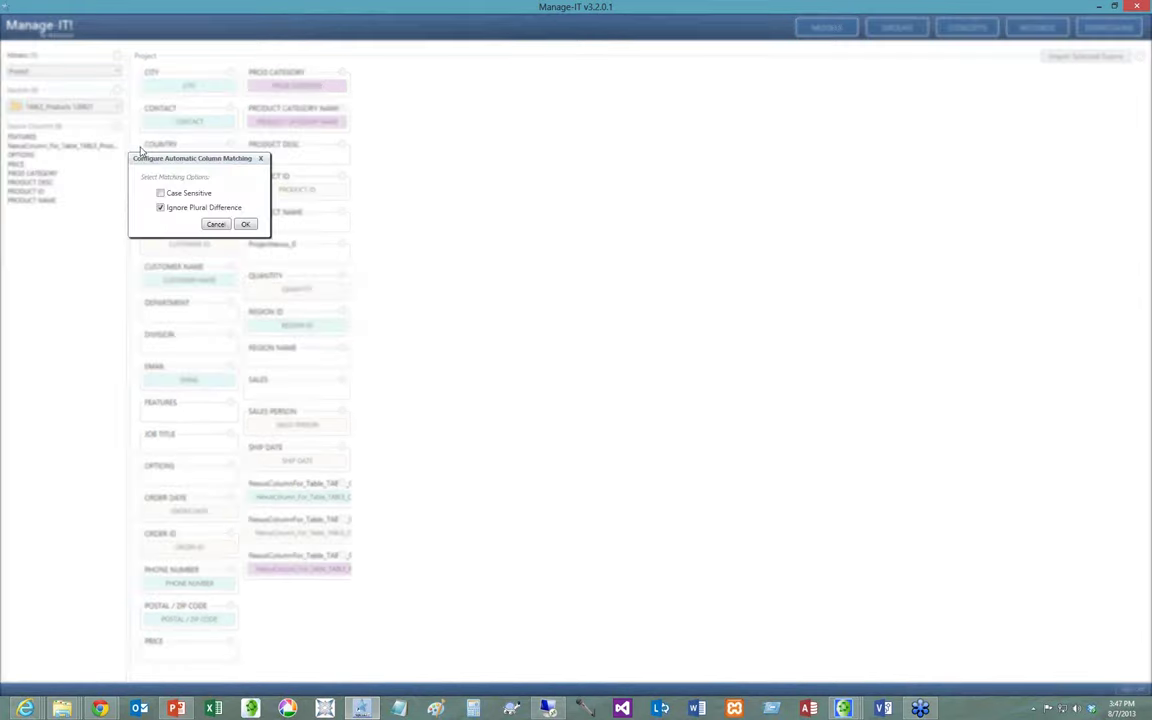
left_click(244, 225)
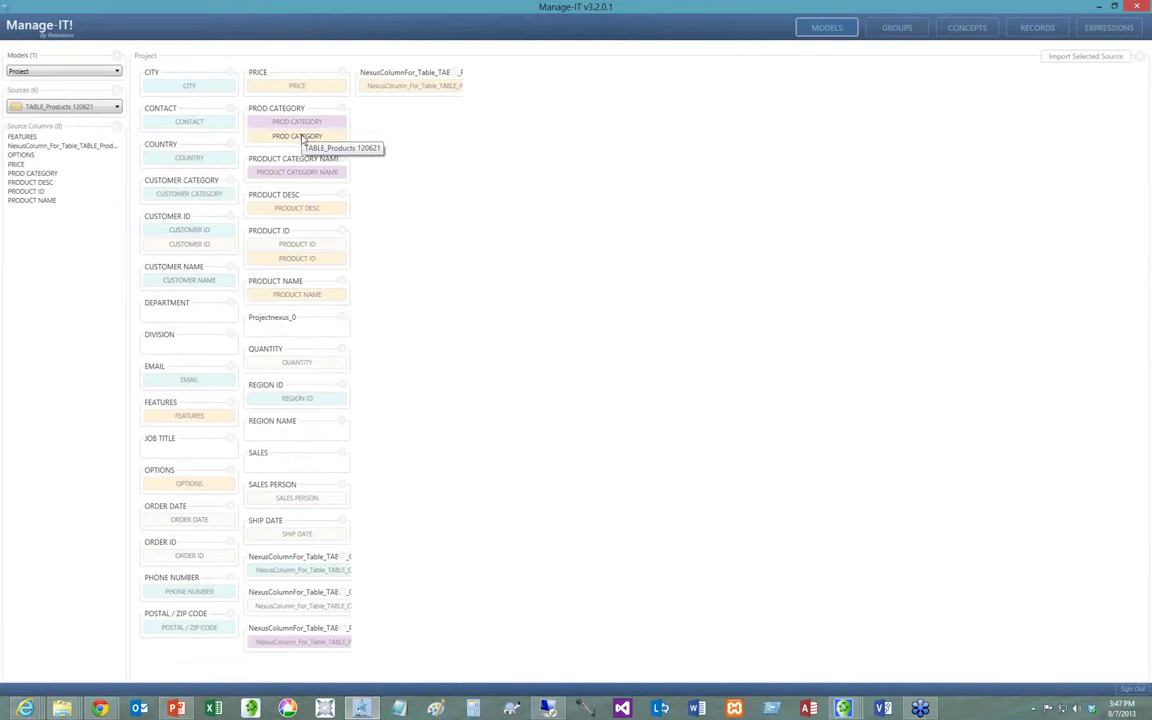
Map the Regions 120621 source's columns to concepts with matching names, ignoring plural differences.
left_click(116, 107)
left_click(100, 163)
right_click(112, 135)
left_click(117, 140)
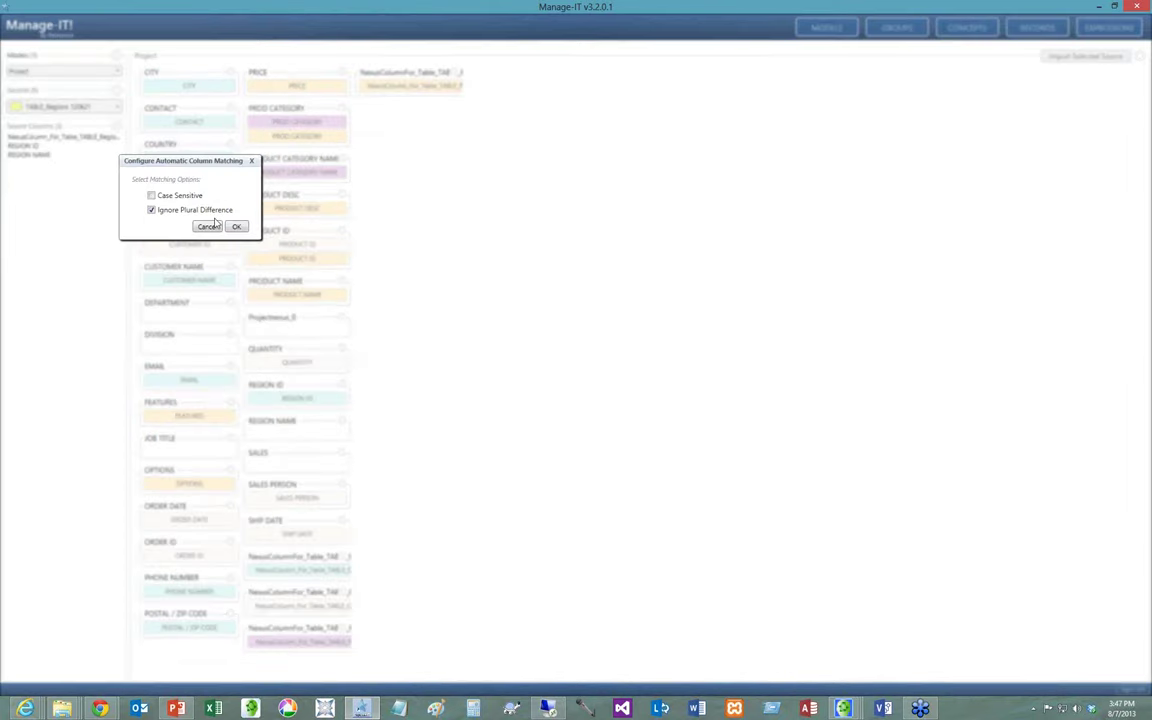
left_click(229, 229)
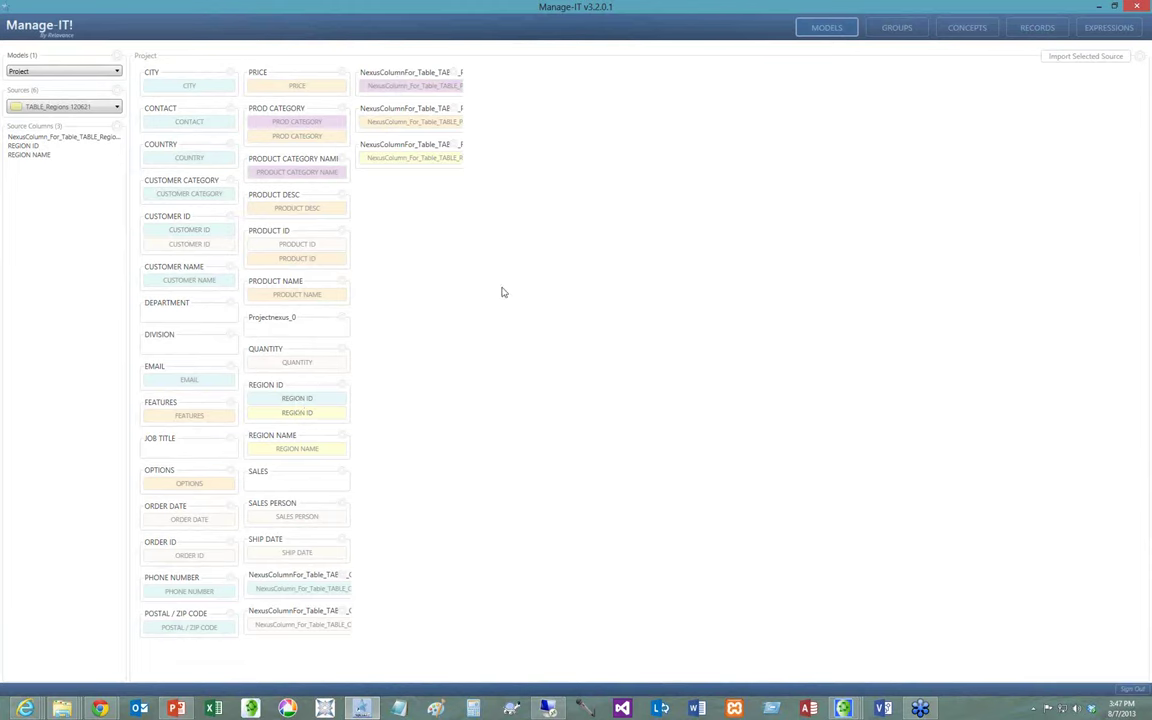
left_click(119, 107)
left_click(445, 312)
Examine the bridges between the Customer and Order, Product Cat and Products, and Products and Order groups, and the project's concept list.
left_click(884, 30)
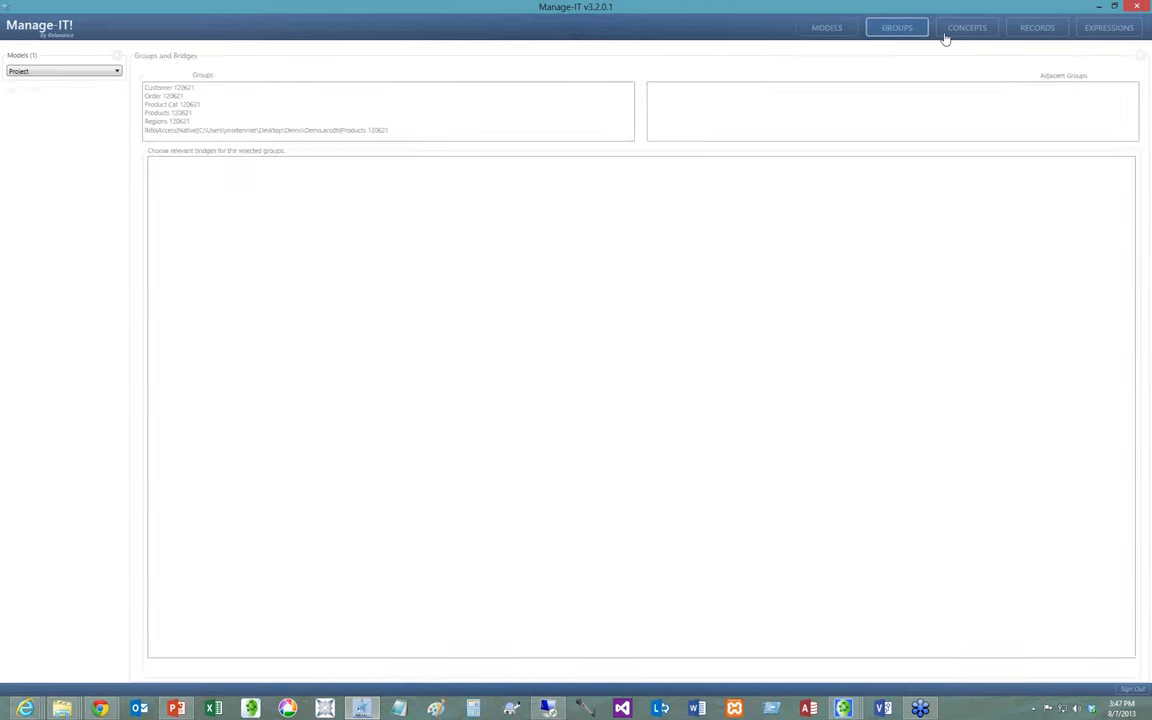
left_click(189, 92)
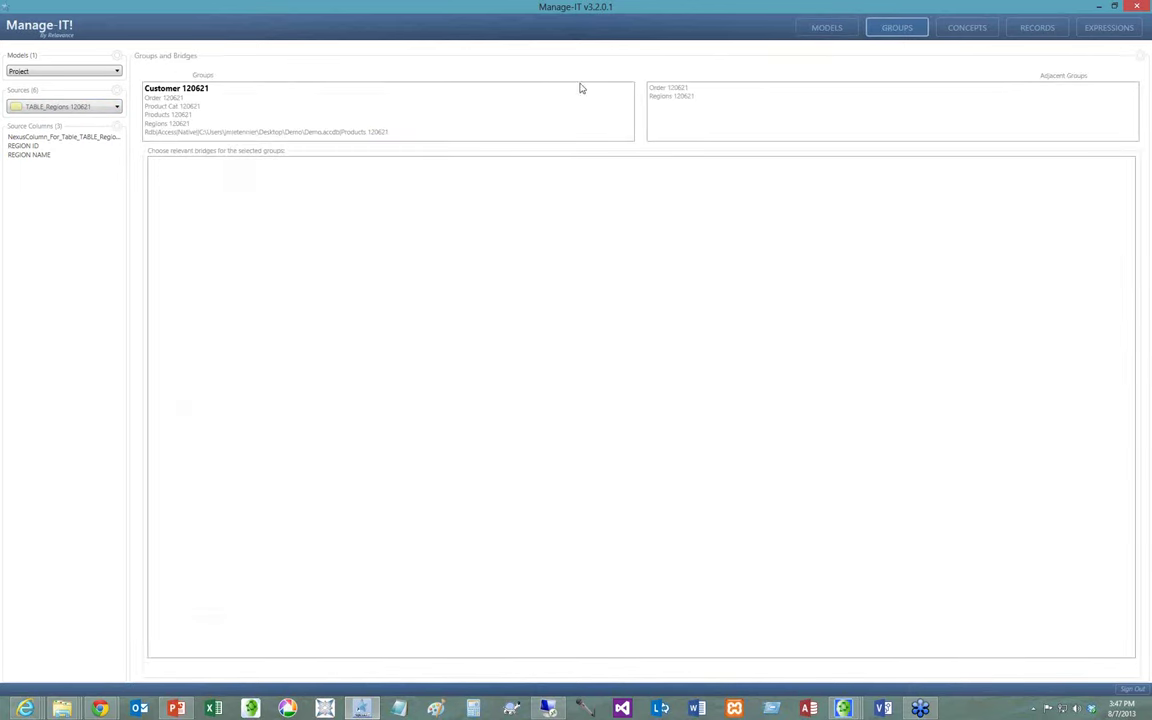
left_click(664, 95)
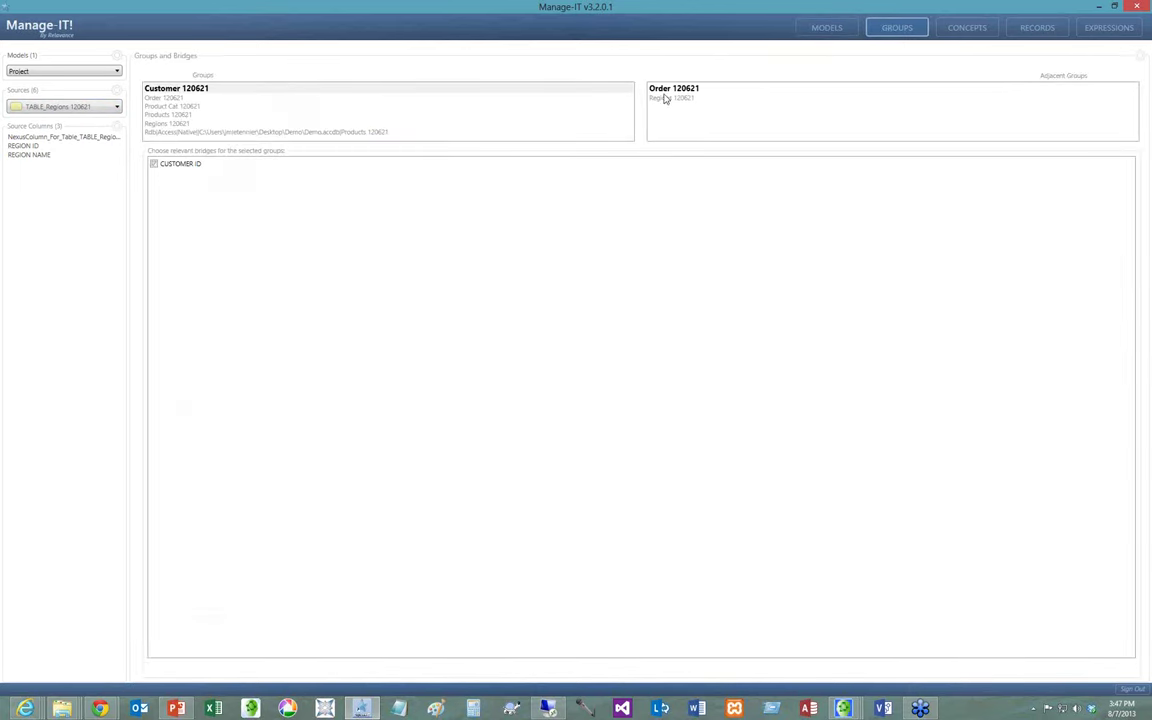
left_click(181, 106)
left_click(658, 97)
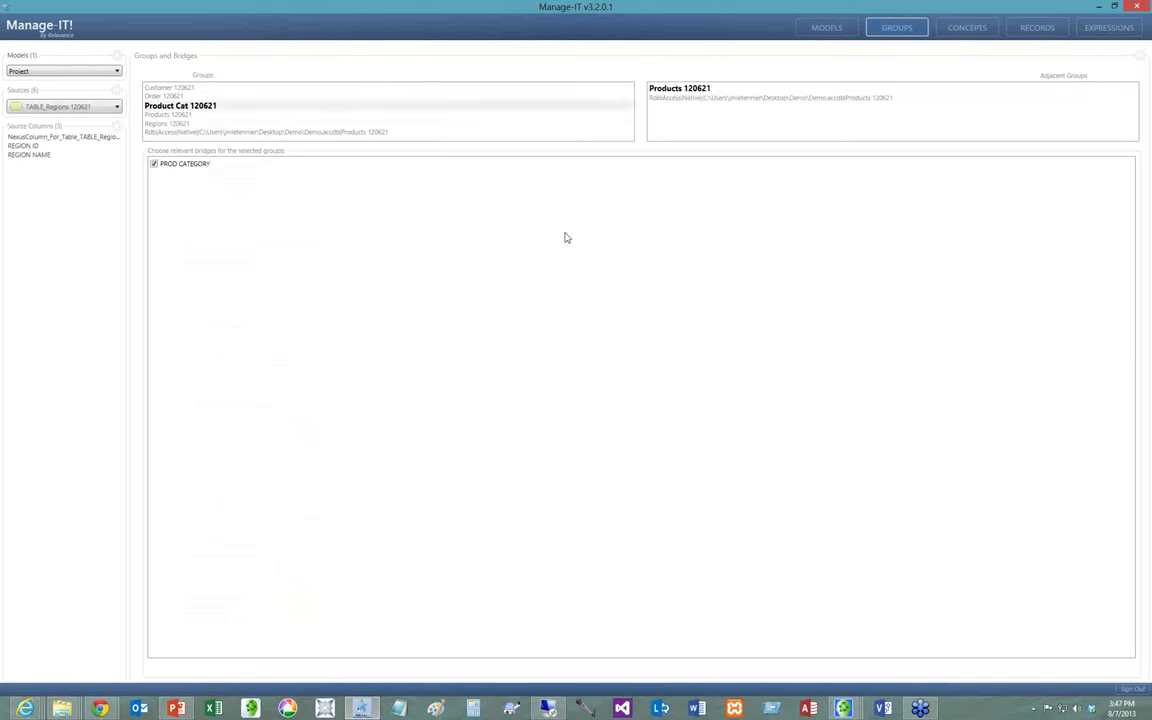
left_click(175, 114)
left_click(660, 89)
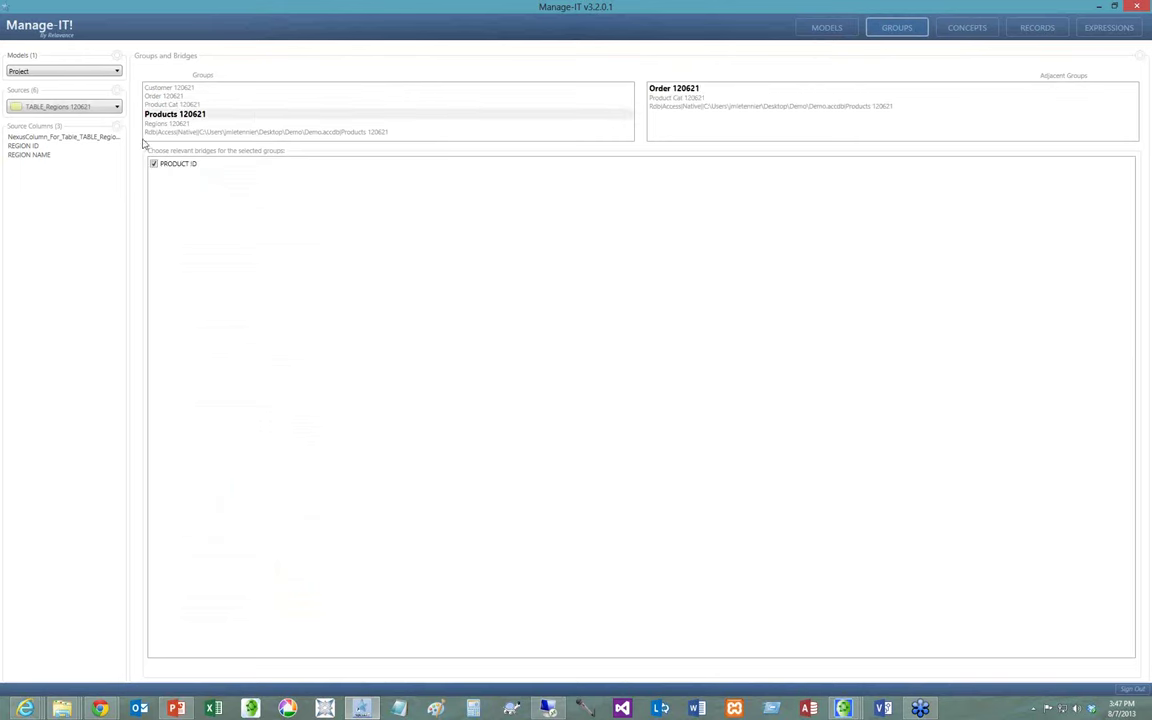
left_click(968, 28)
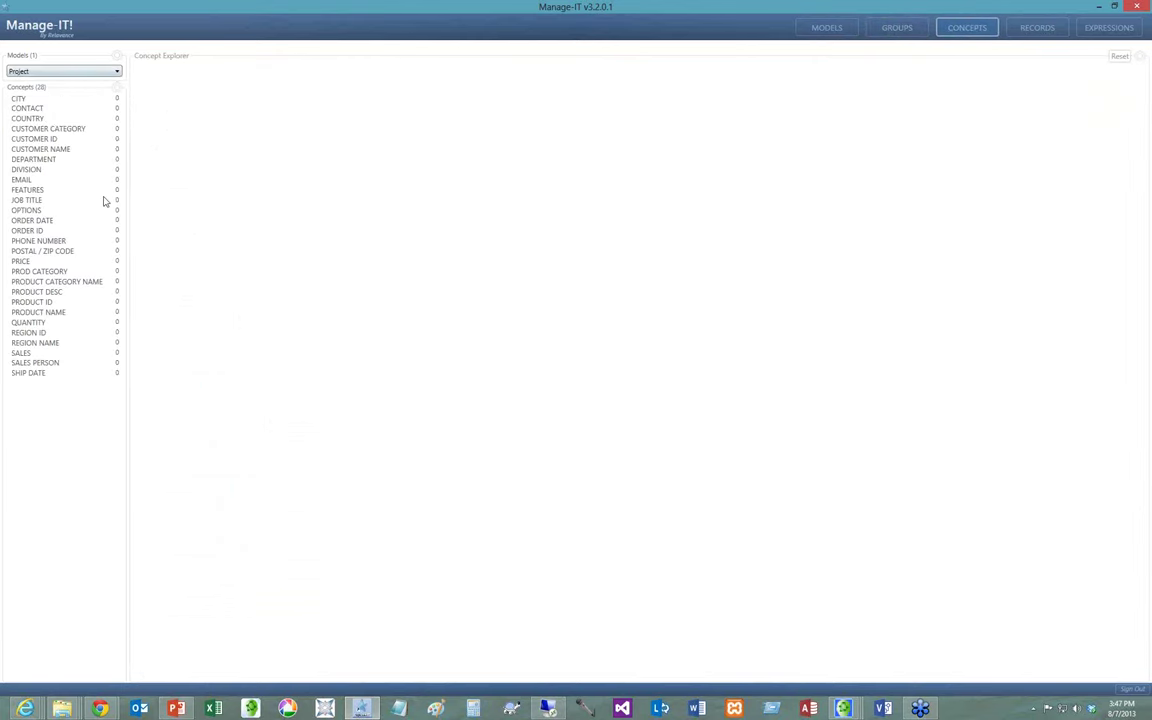
Import the Customer 120621 source into the Project model and list the imported CITY values in the concept explorer.
left_click(826, 27)
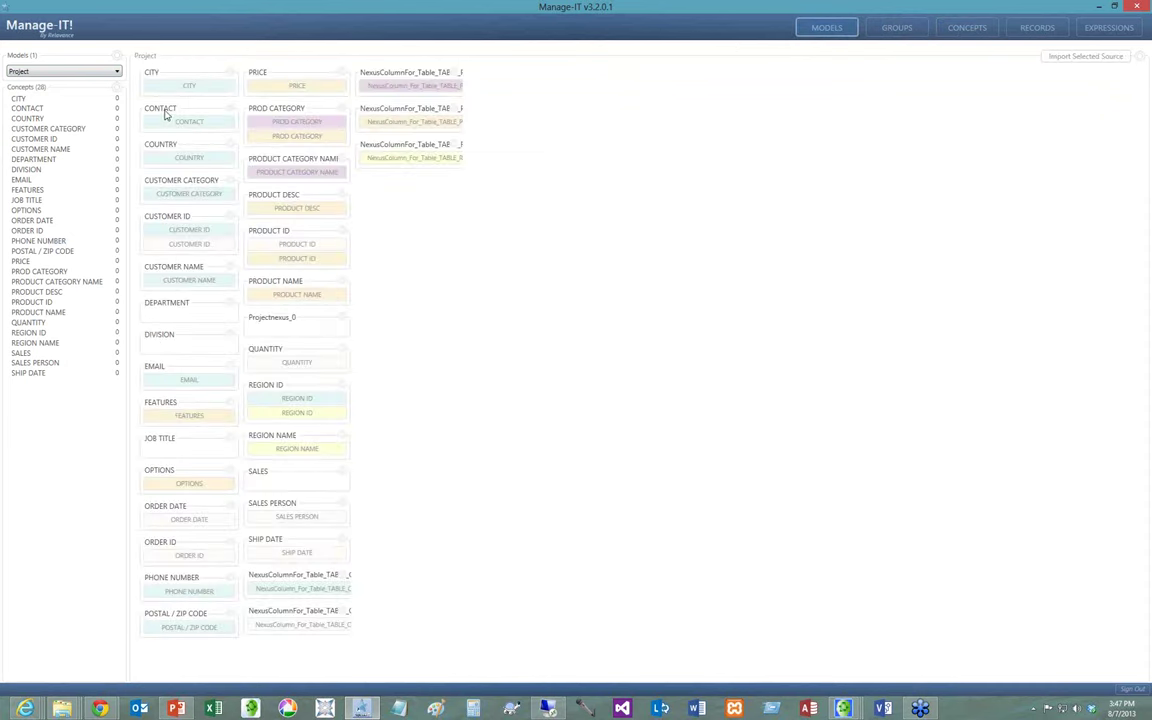
left_click(117, 108)
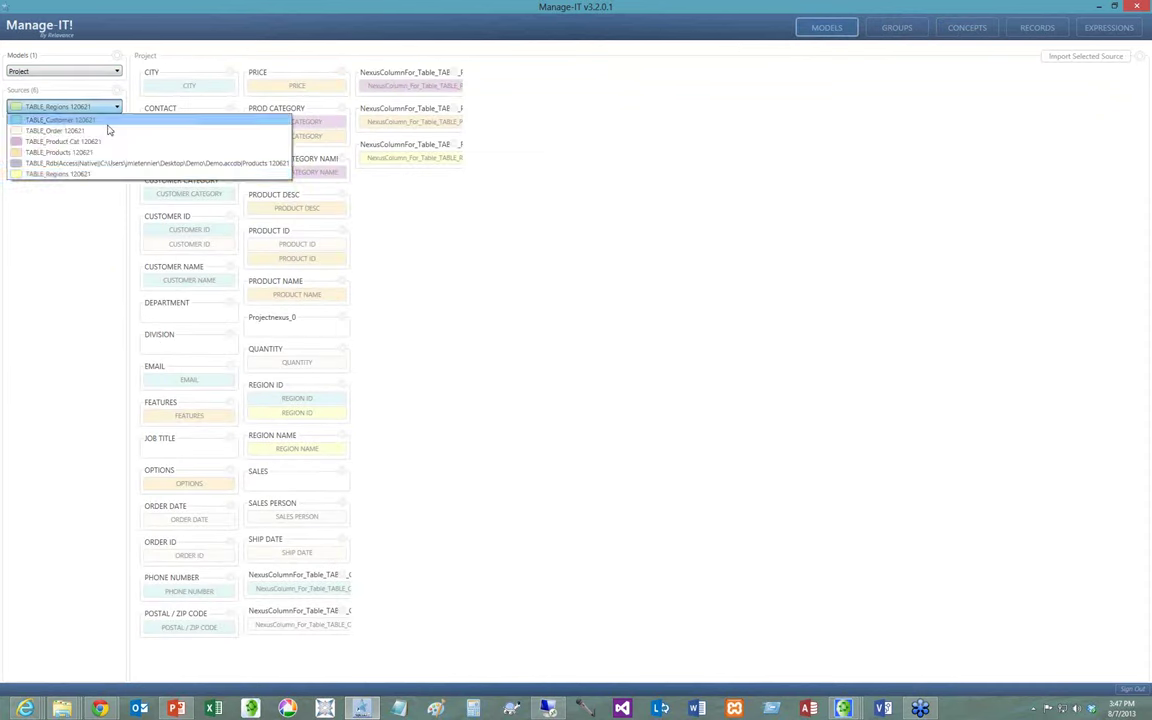
left_click(216, 117)
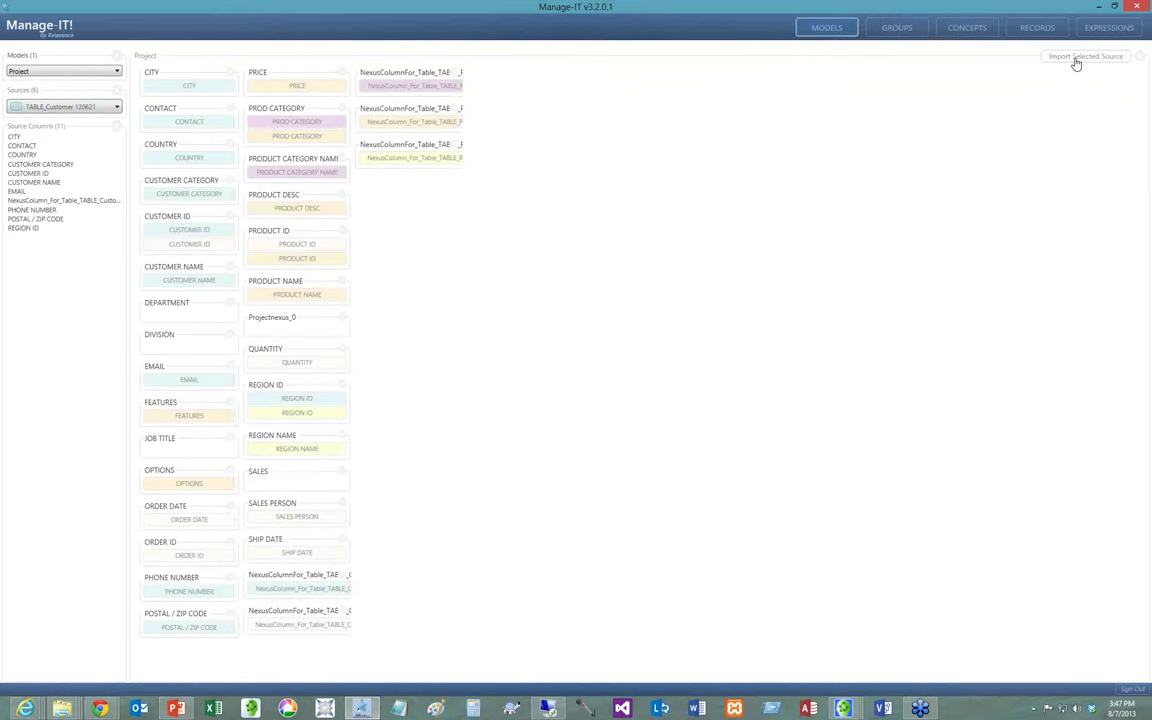
left_click(966, 31)
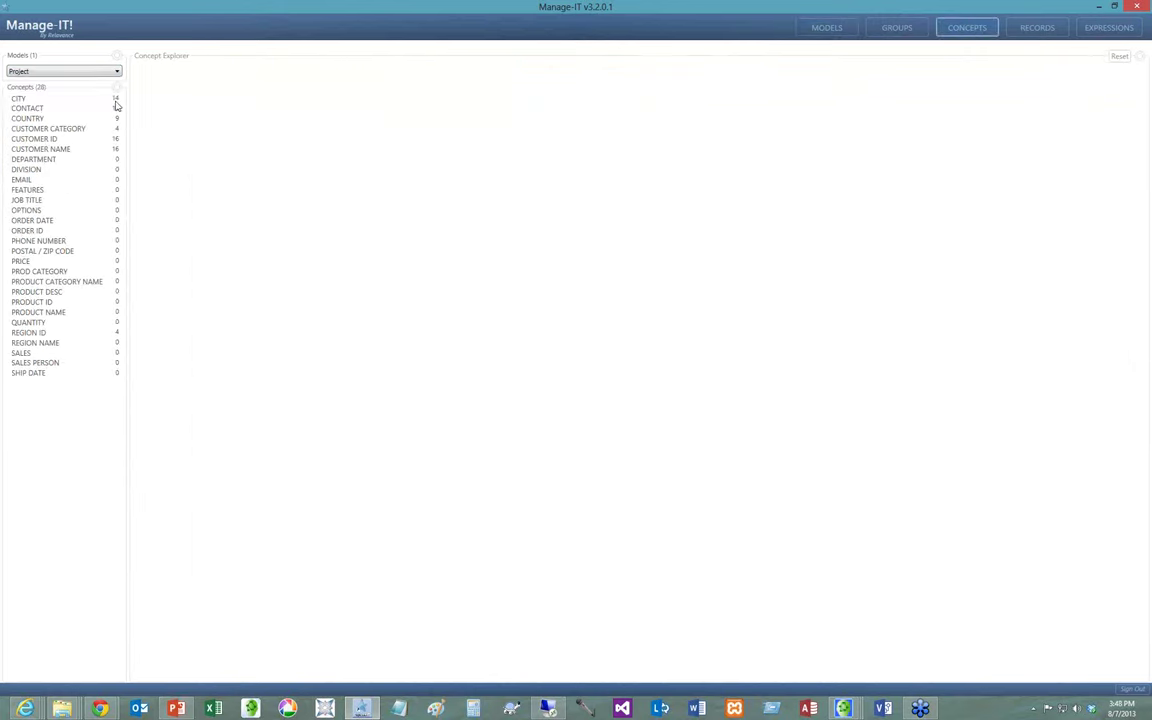
left_click(80, 98)
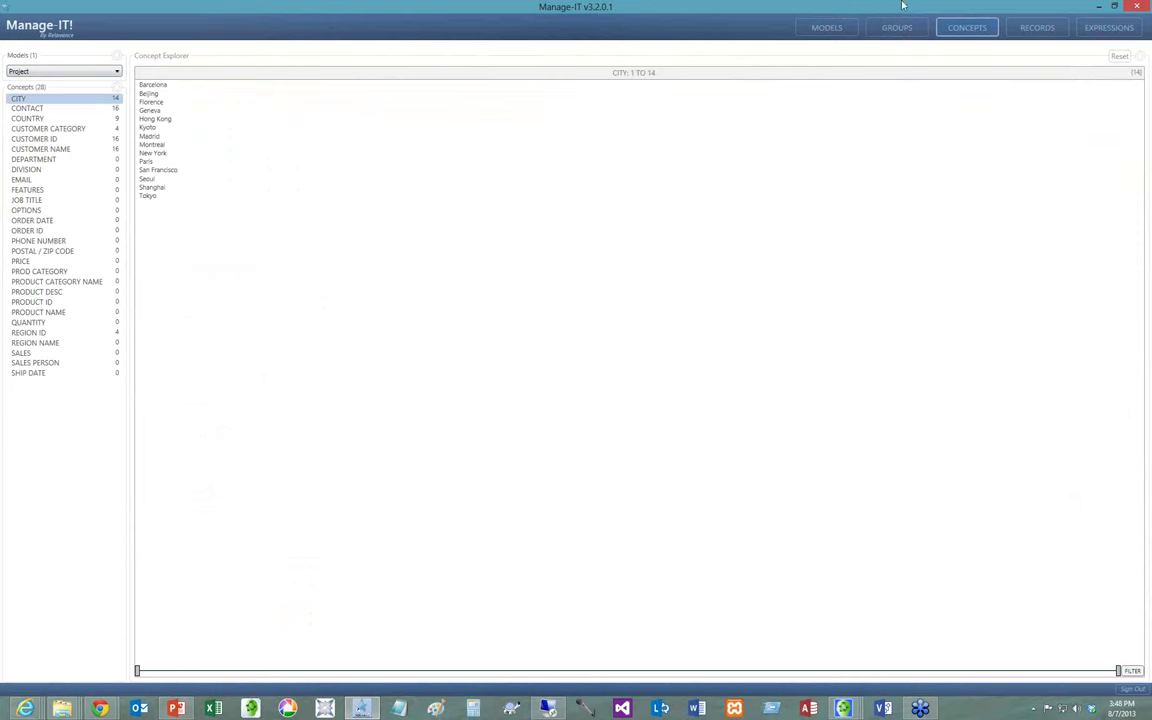
Import the Order 120621 and Product Cat 120621 sources into the Project model.
left_click(828, 30)
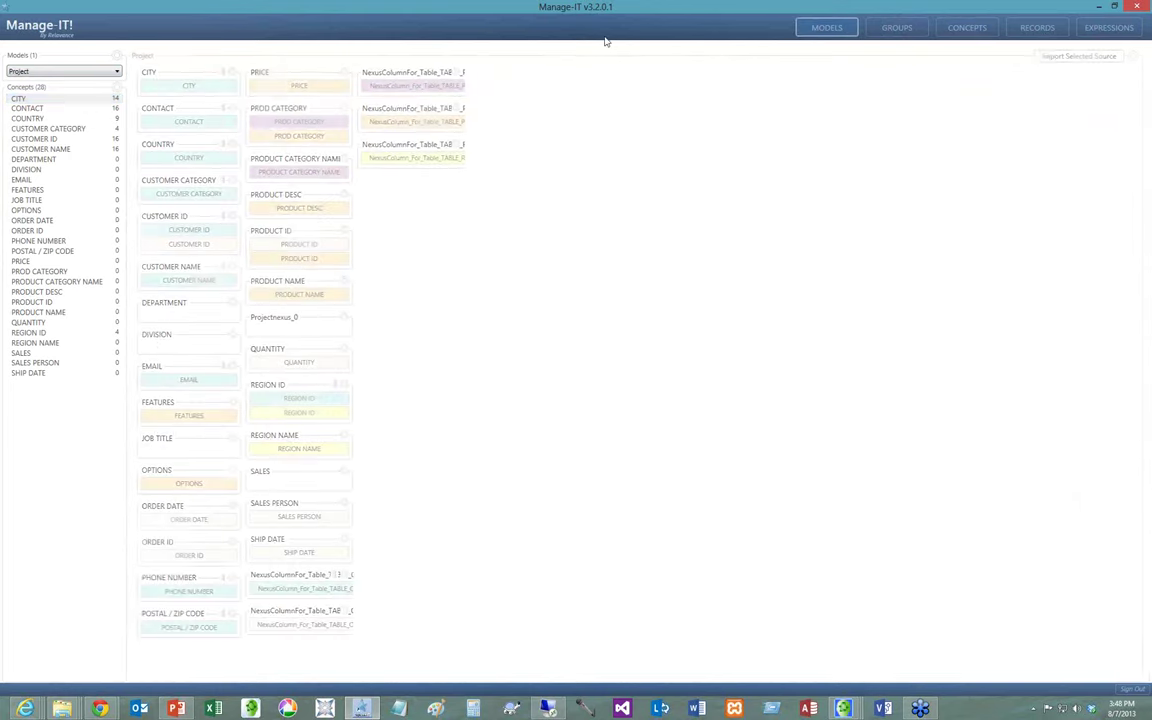
left_click(117, 108)
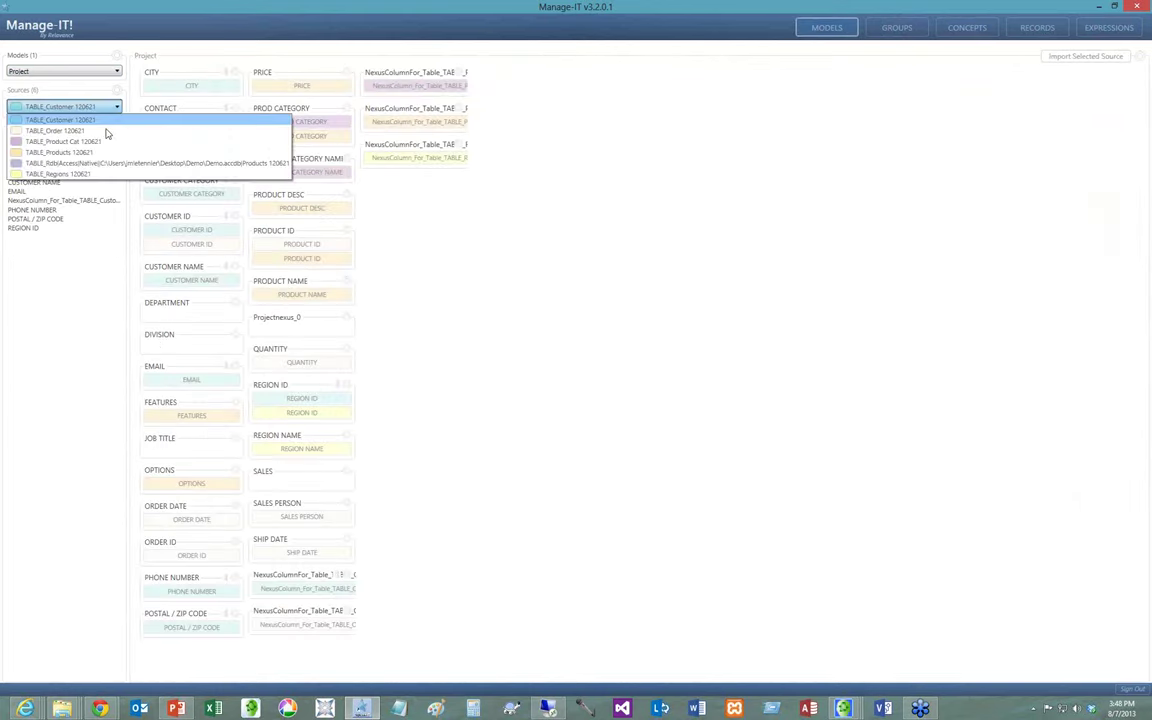
left_click(98, 121)
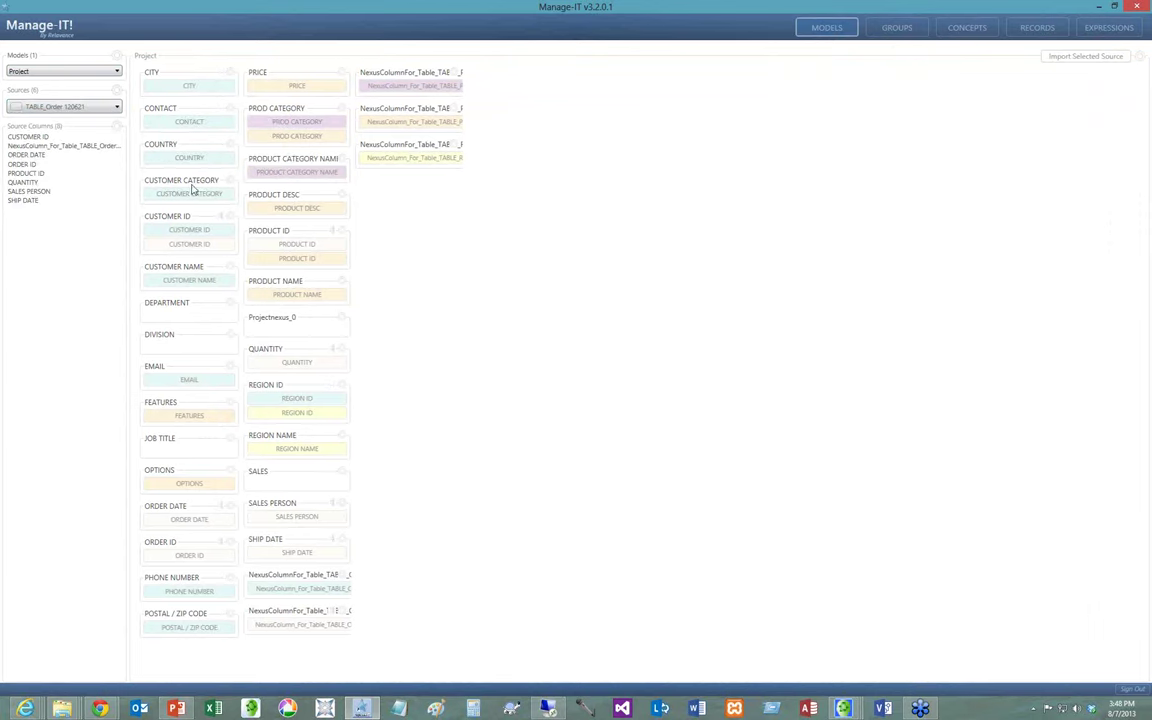
left_click(105, 107)
left_click(100, 141)
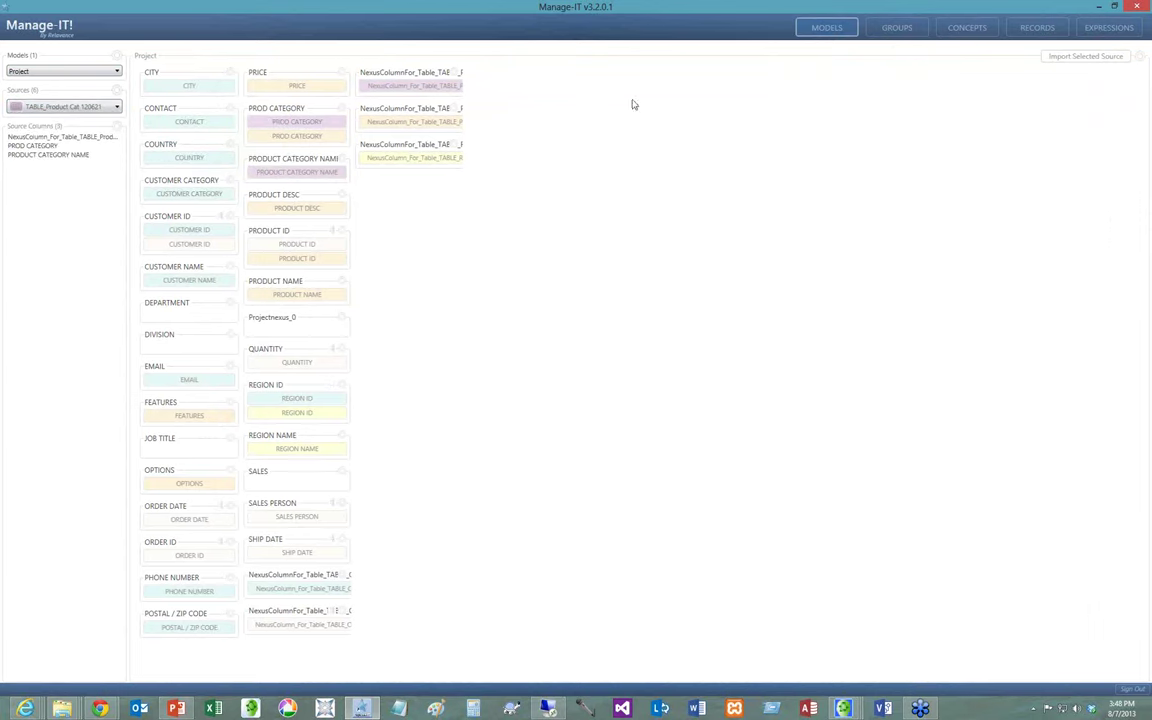
left_click(1108, 58)
Import the flat-file Products 120621 source and the Regions 120621 source into the Project model.
left_click(97, 108)
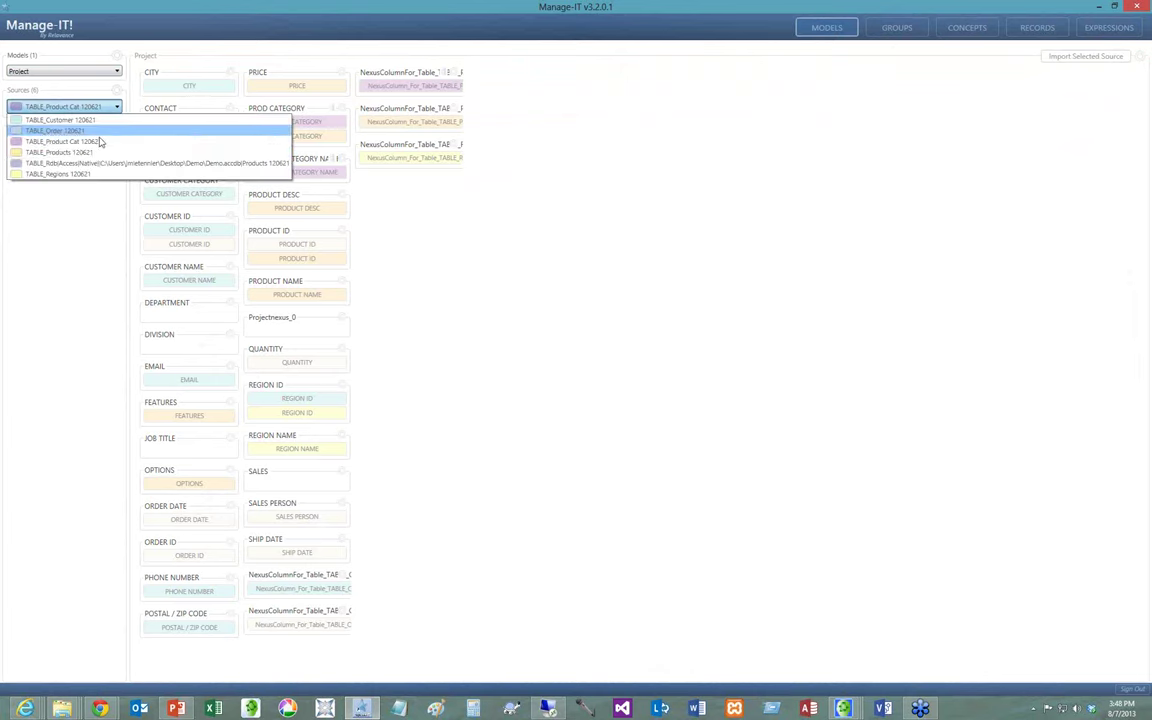
left_click(72, 151)
left_click(1050, 58)
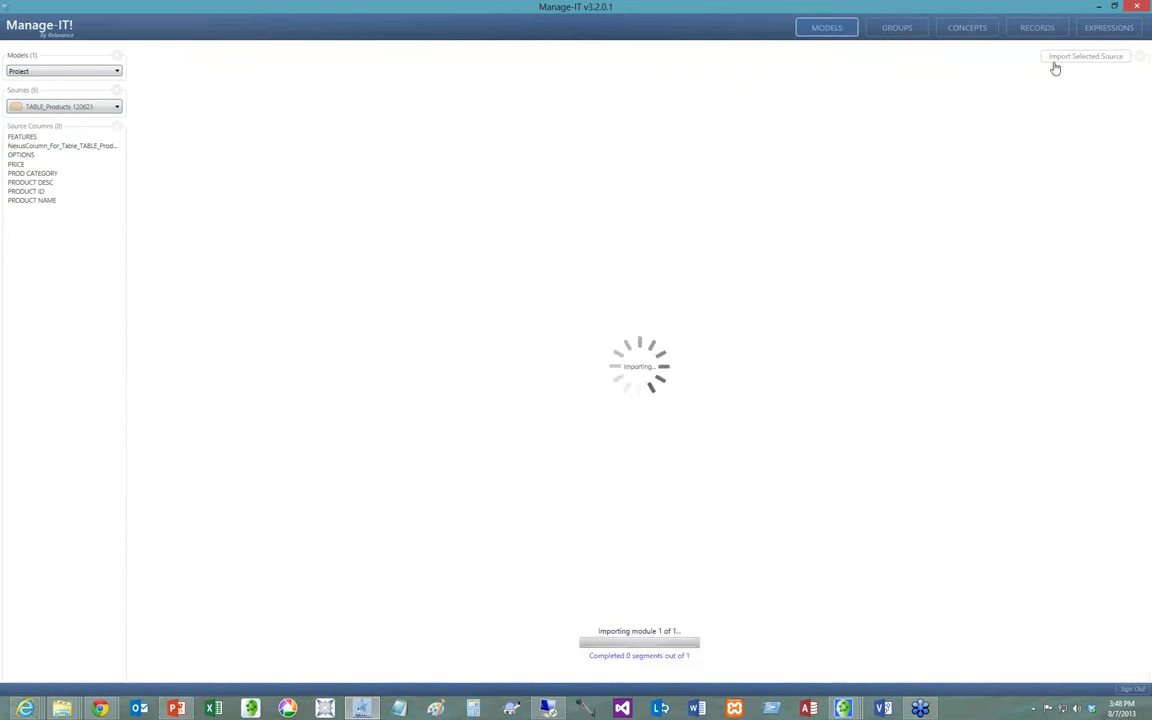
left_click(112, 113)
left_click(98, 163)
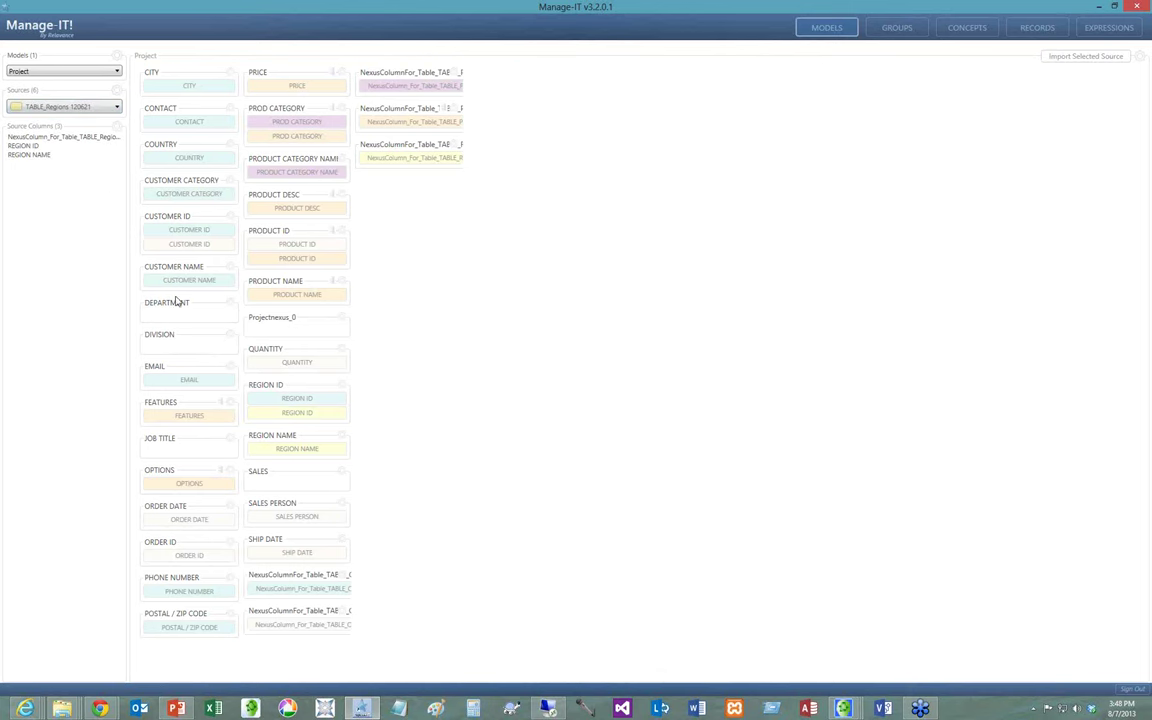
left_click(1072, 56)
Show the value lists of all populated concepts together in the concept explorer.
left_click(965, 30)
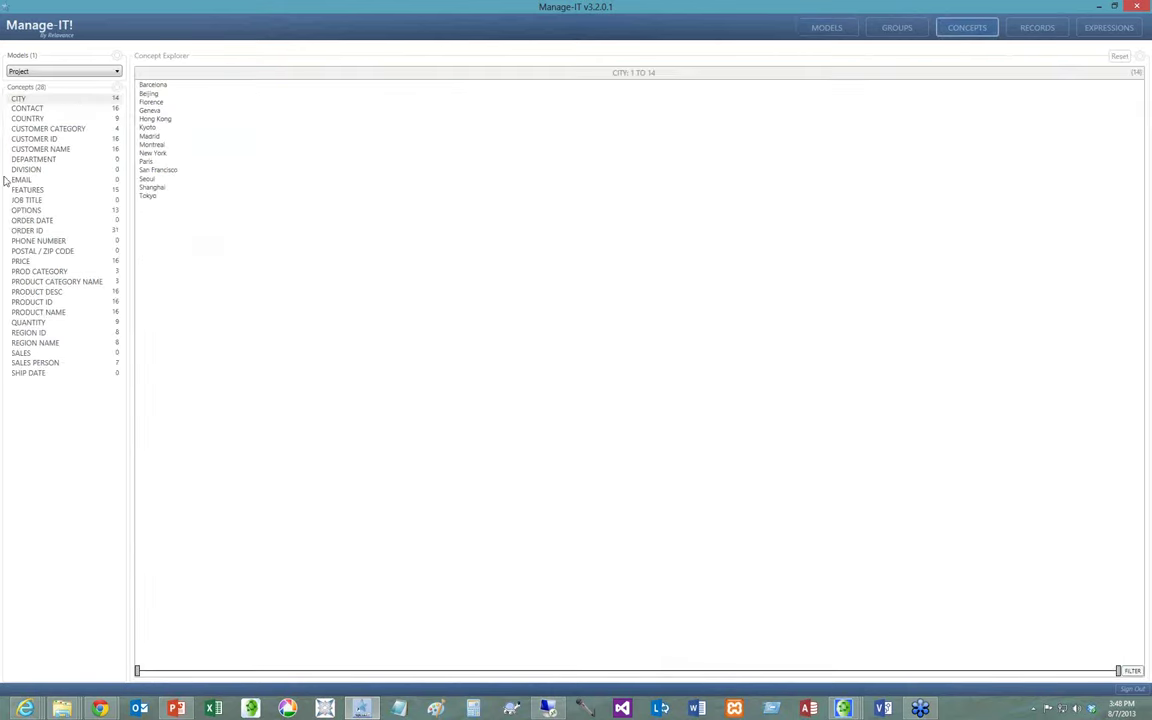
left_click(100, 139)
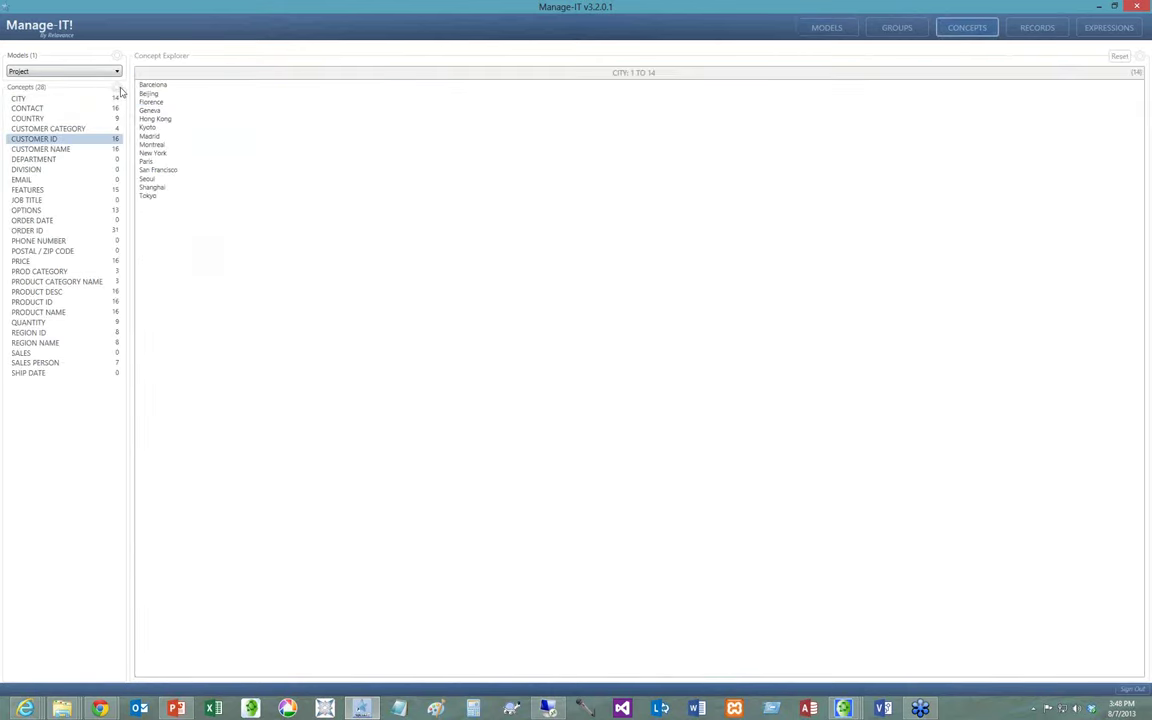
left_click(125, 105)
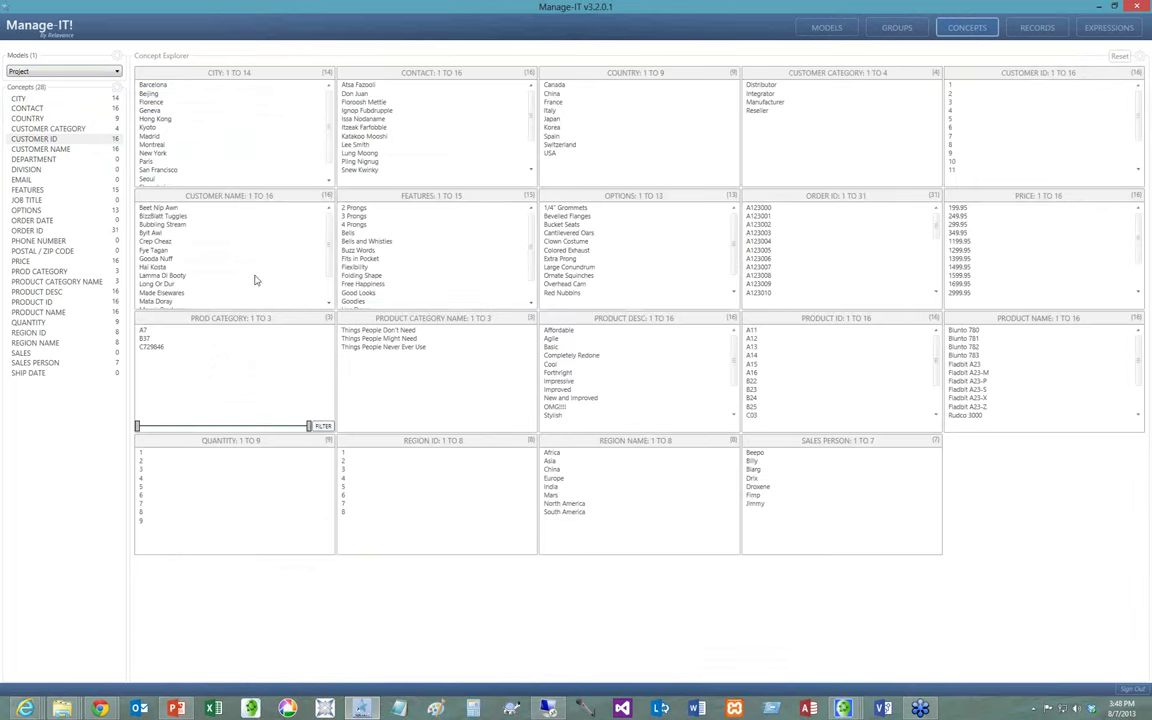
With the city list locked, explore the data related to Beijing, unlock it to filter by Hong Kong, and reset the selections.
left_click(206, 88)
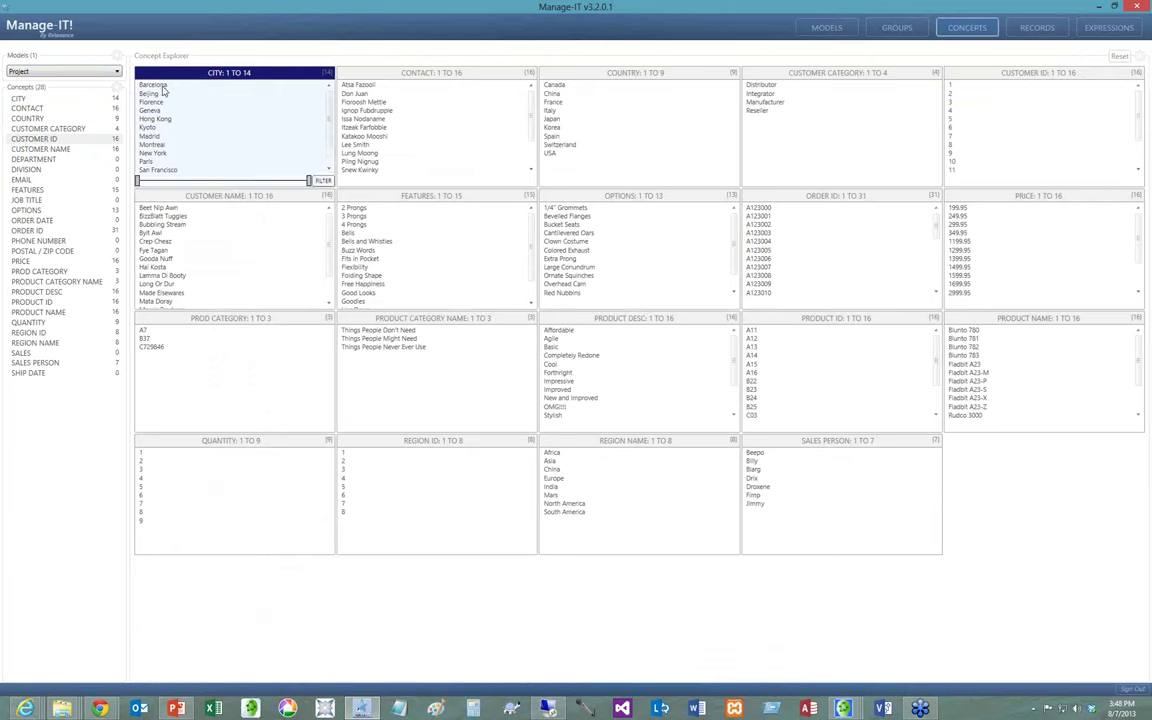
left_click(160, 96)
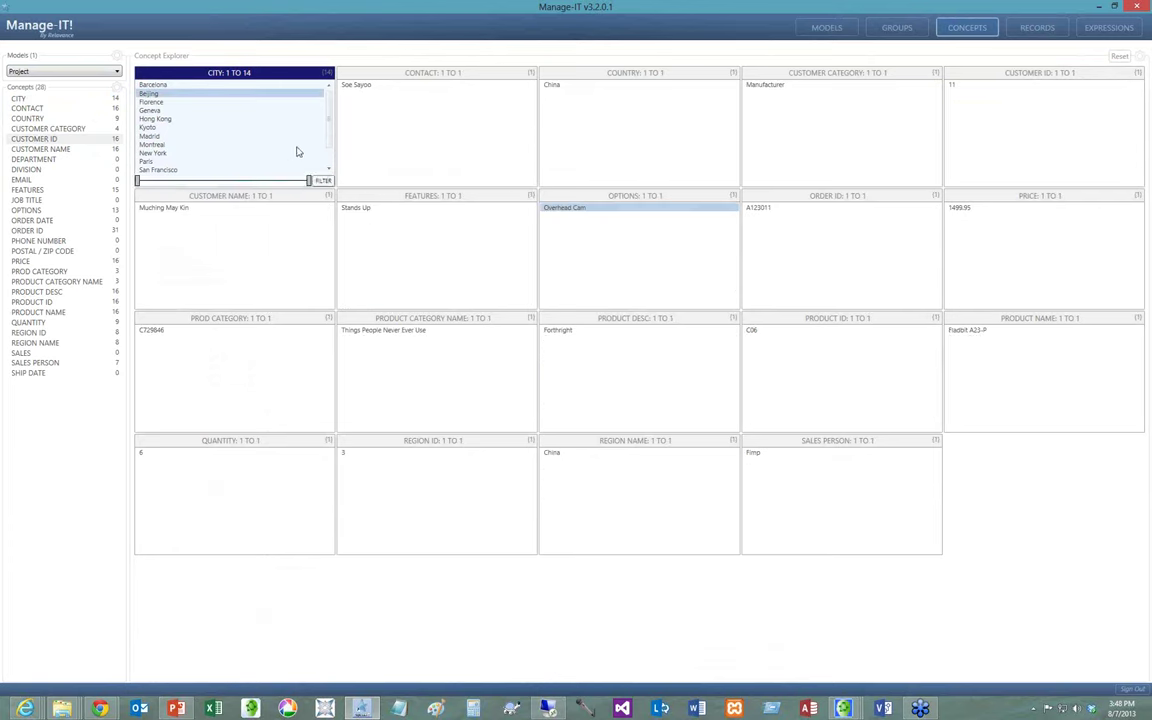
left_click(275, 76)
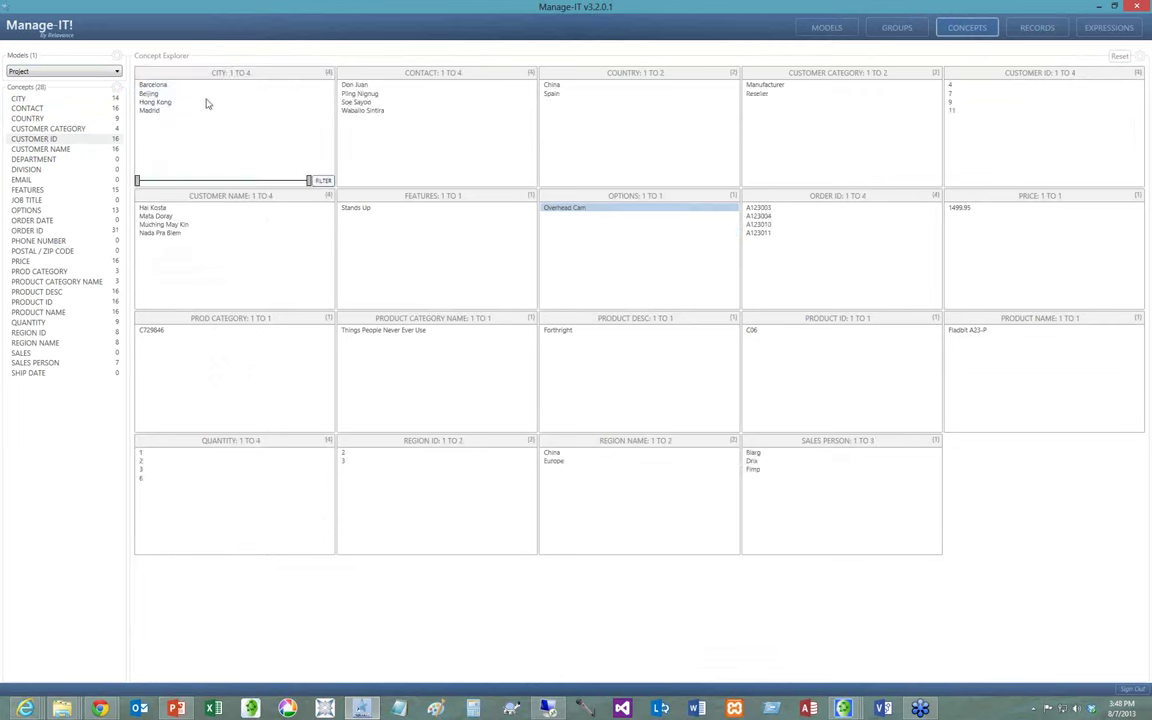
left_click(168, 105)
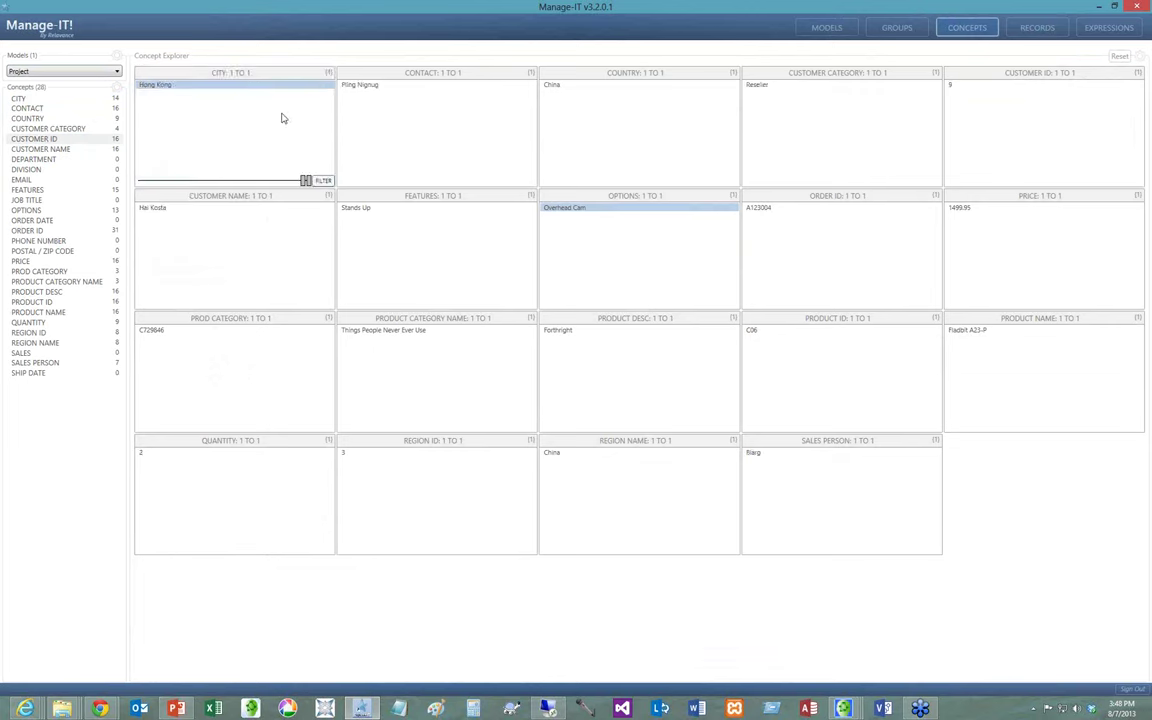
left_click(1120, 58)
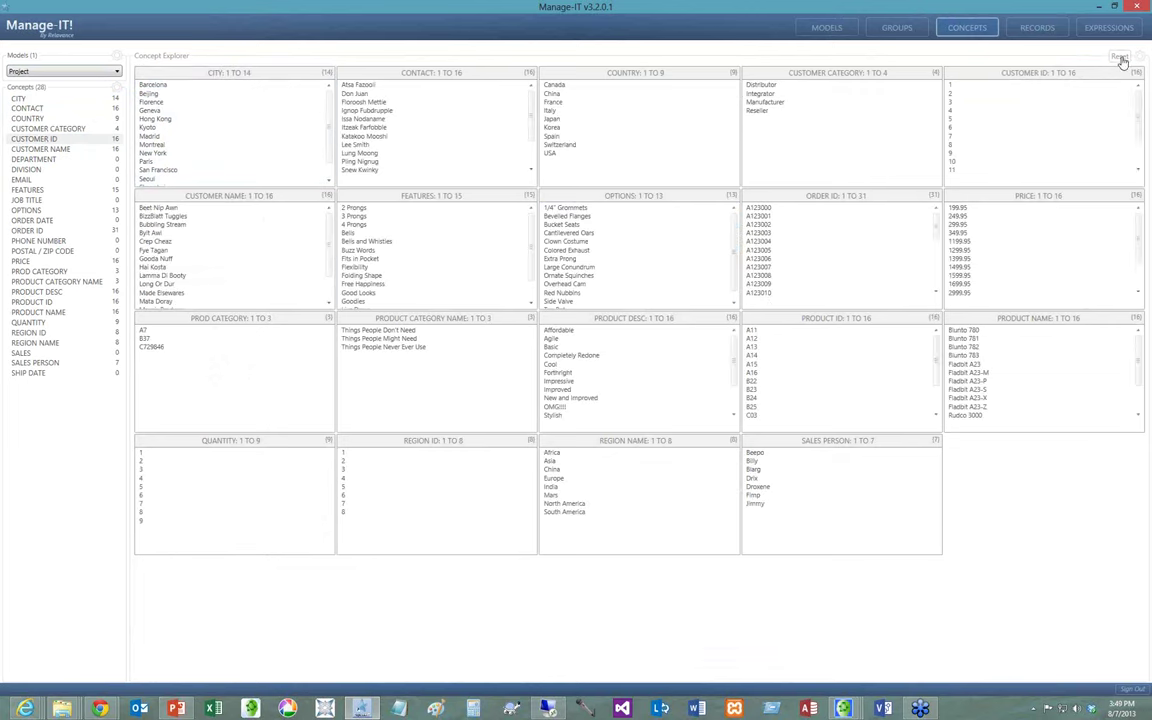
Explore the data related to prices 199.95, 349.95, 1399.95, 1599.95 and 1699.95 with the price list locked, and reset the selections.
left_click(968, 214)
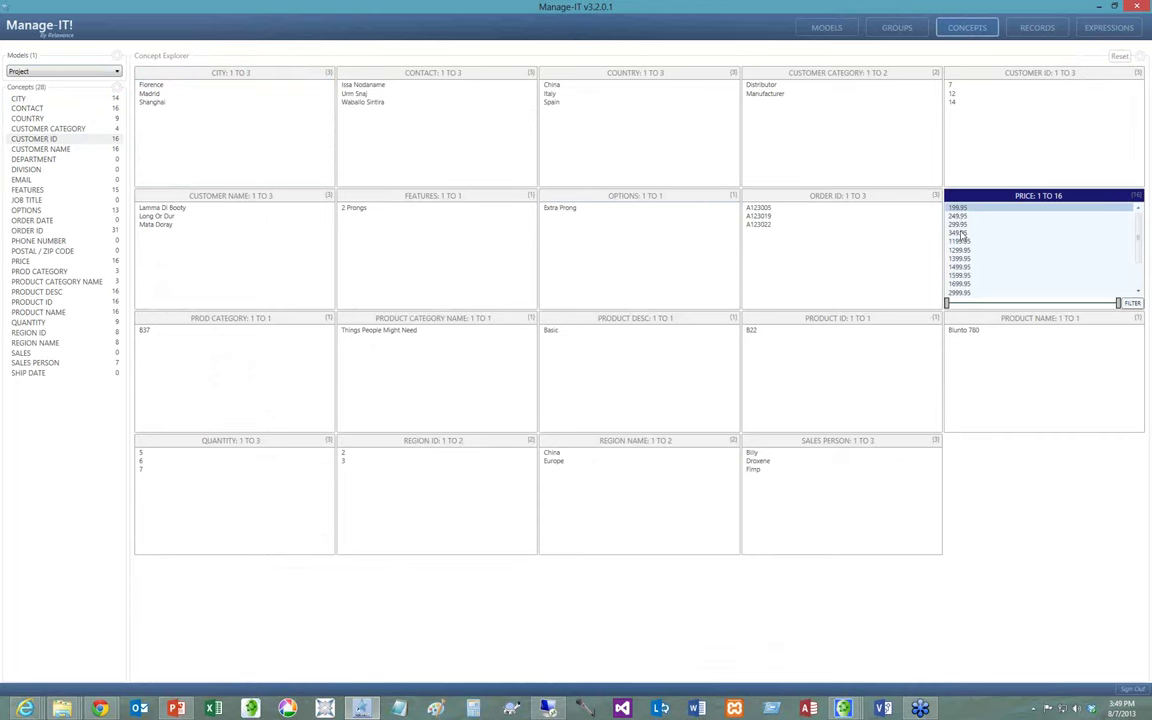
left_click(962, 234)
left_click(960, 258)
left_click(960, 275)
left_click(960, 284)
left_click(1121, 57)
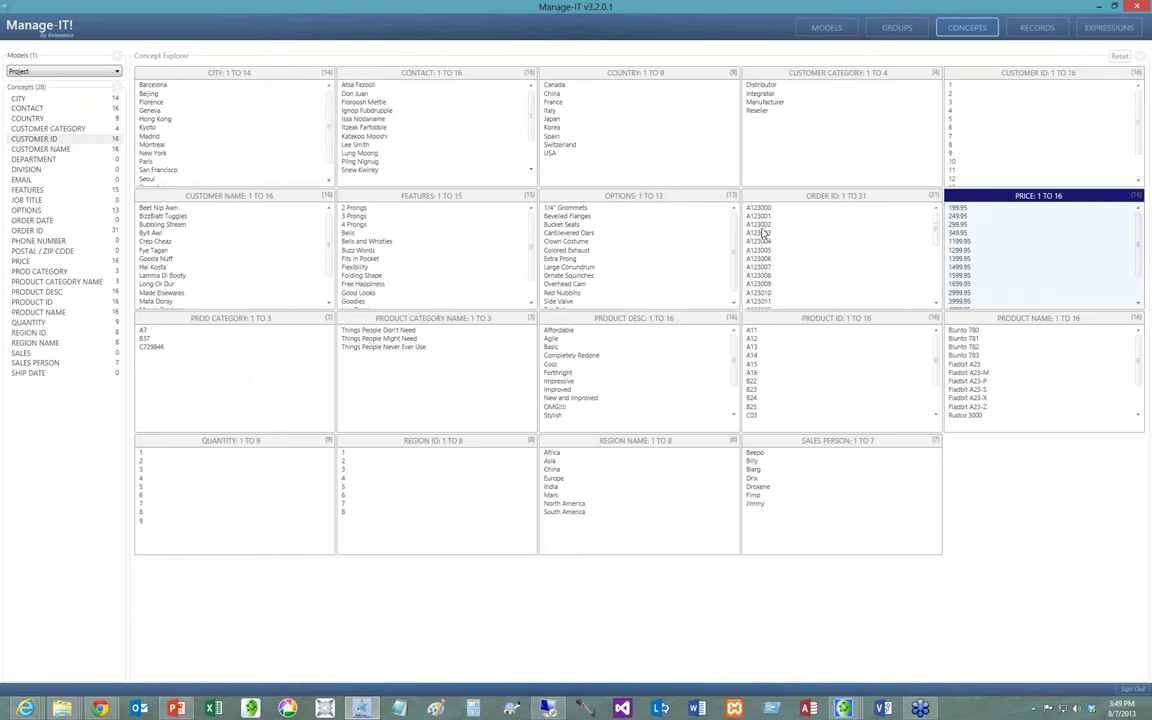
With the order ID list locked, explore the third, seventh, ninth and fourth orders, narrow the range to 1 to 30, and reset.
left_click(760, 225)
left_click(752, 259)
left_click(757, 276)
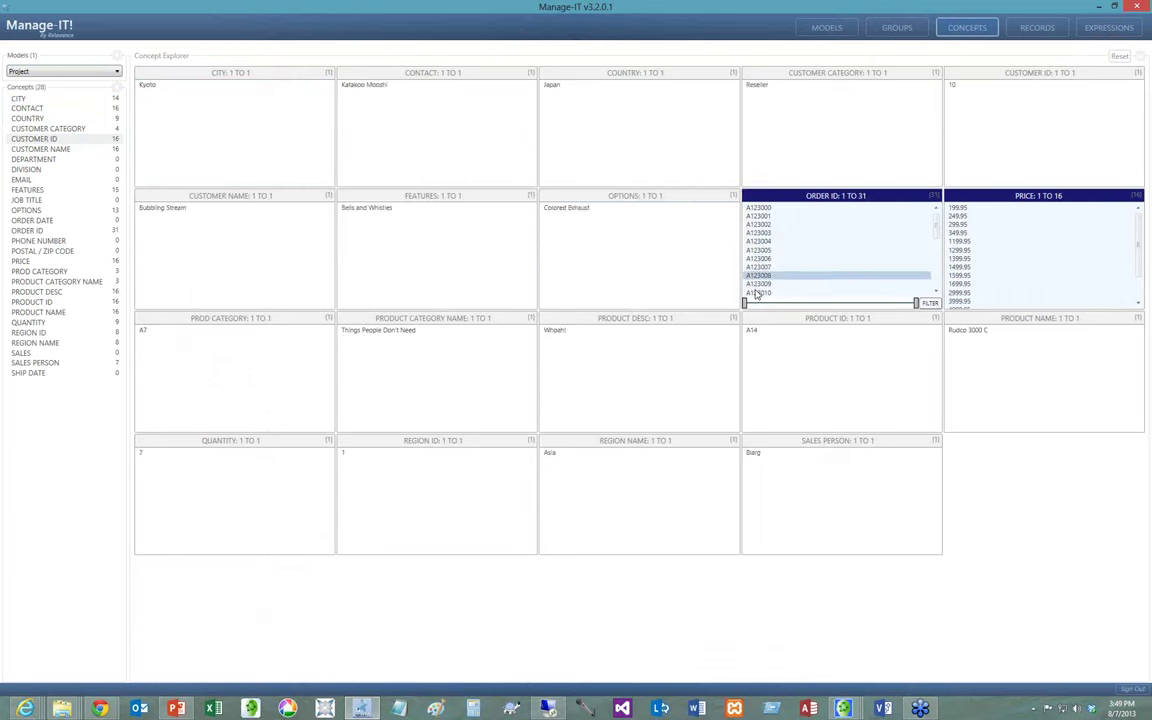
left_click(760, 233)
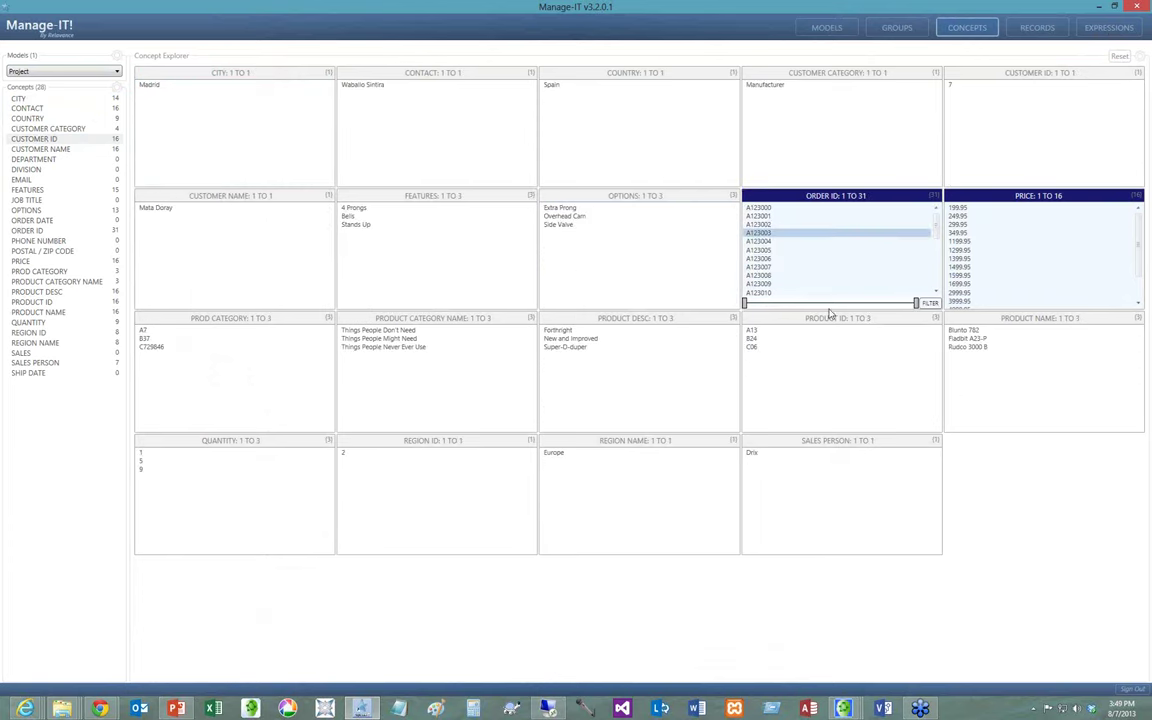
left_click_drag(916, 302, 882, 303)
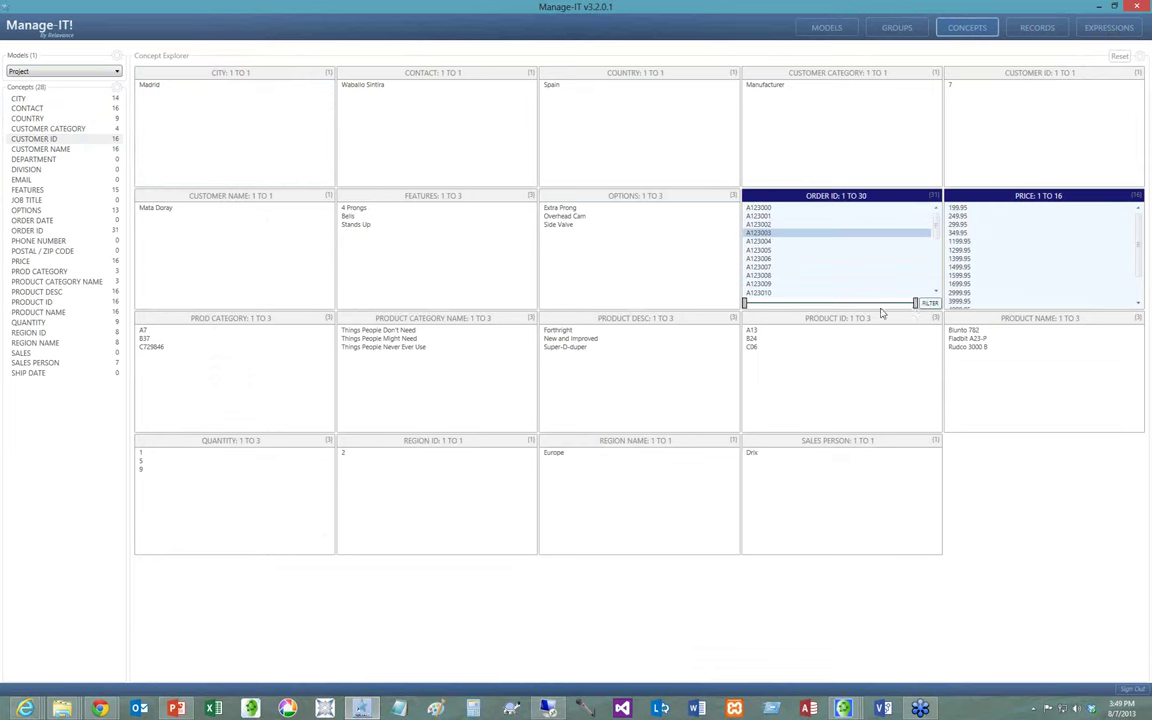
left_click(1120, 57)
Explore the data related to the Colored Exhaust option and to the first order ID, resetting the selections after each.
mouse_move(611, 270)
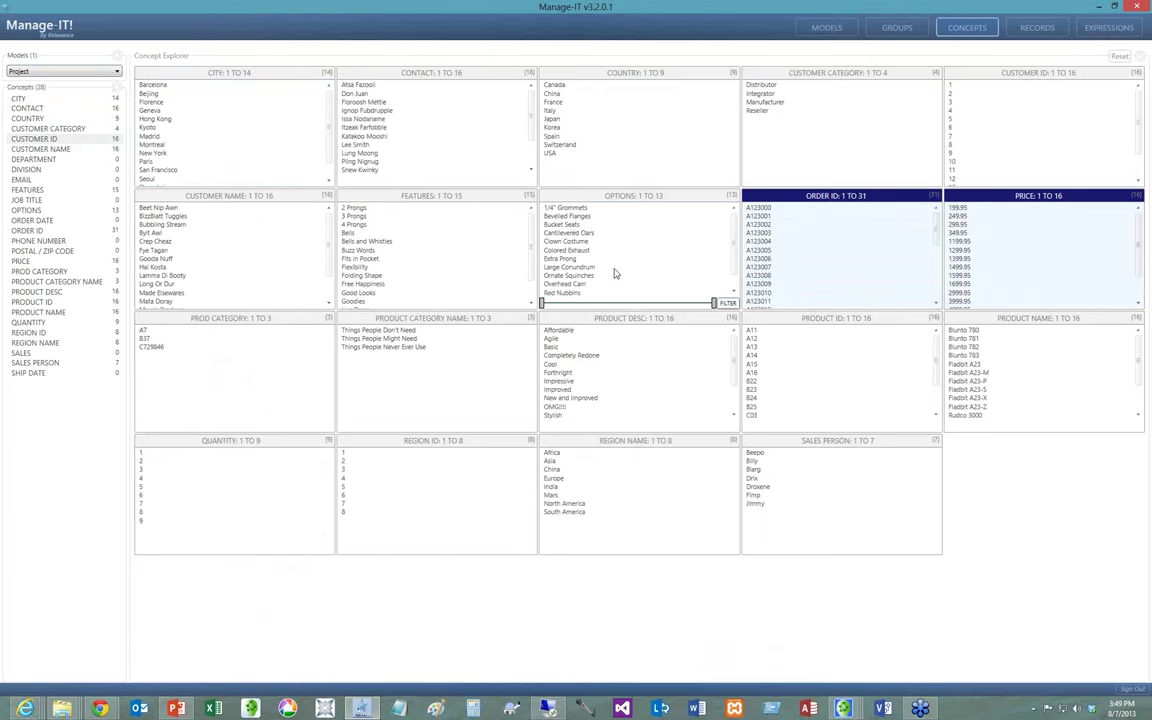
left_click(565, 250)
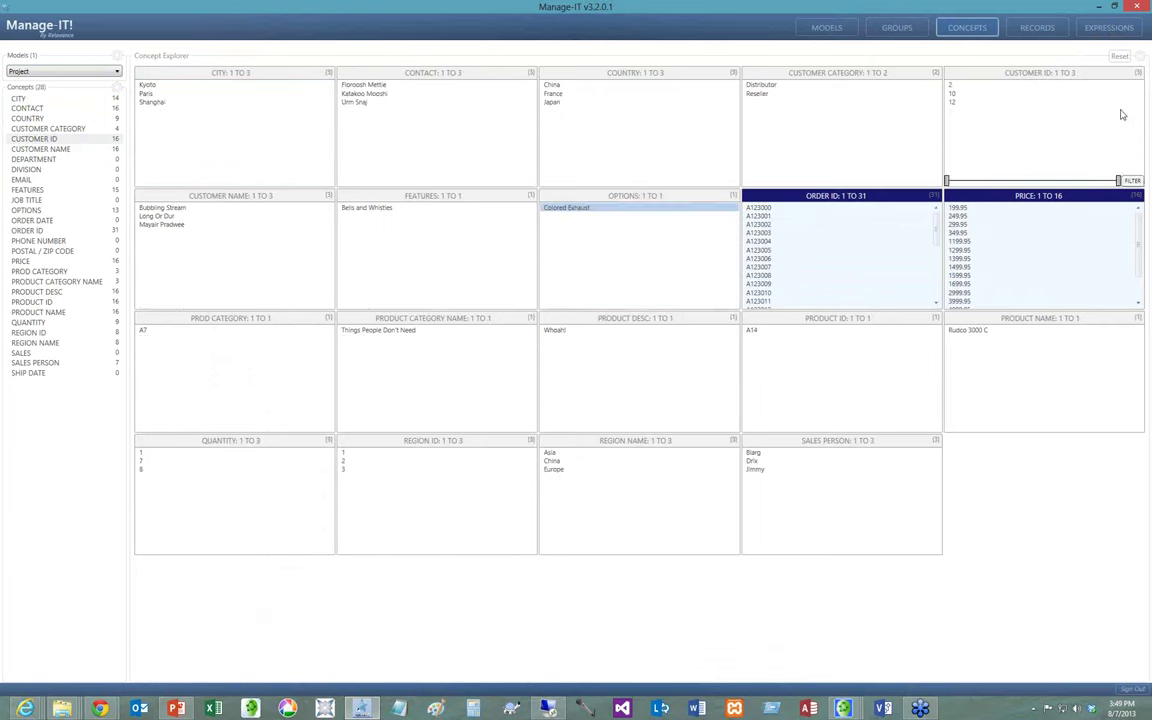
left_click(1121, 58)
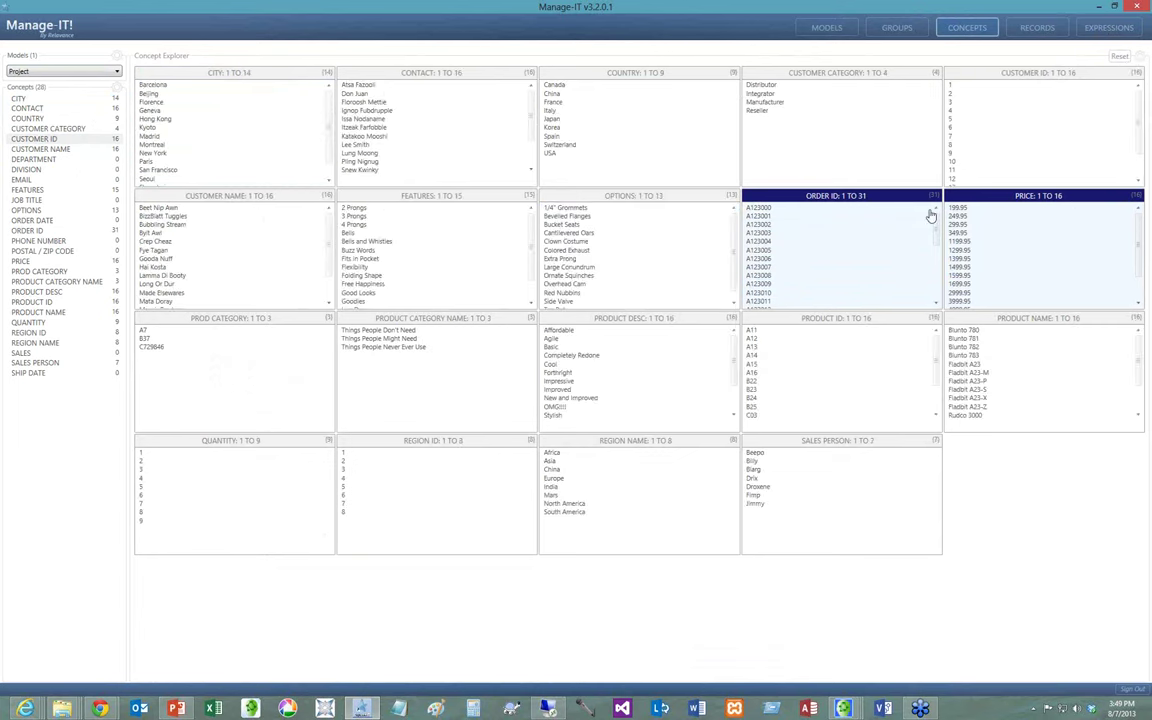
left_click(900, 207)
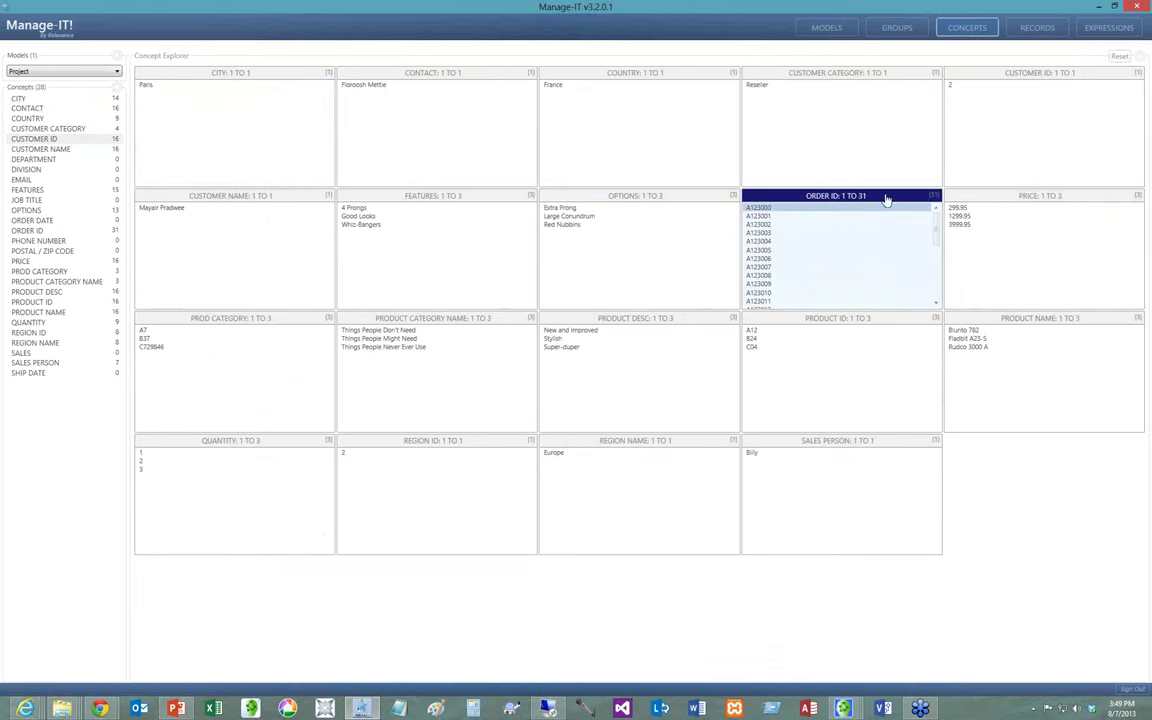
left_click(1120, 58)
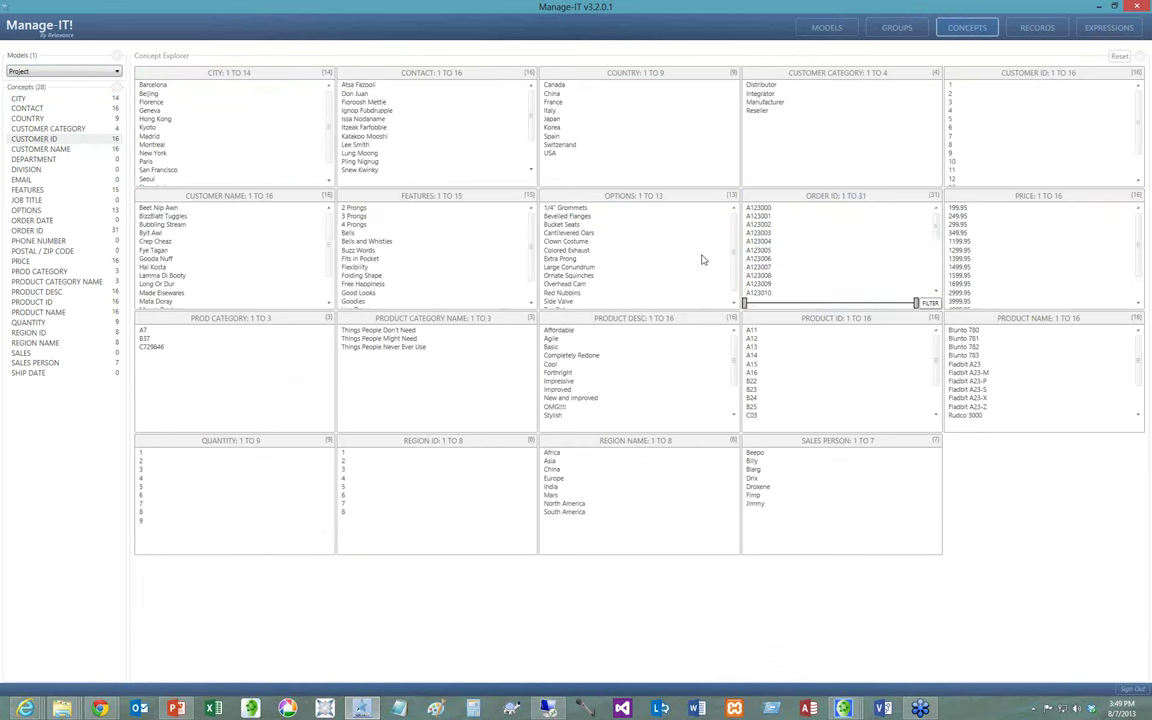
Filter the concepts by product category name Things People Never Ever Use and by the Folding Shape feature.
left_click(373, 347)
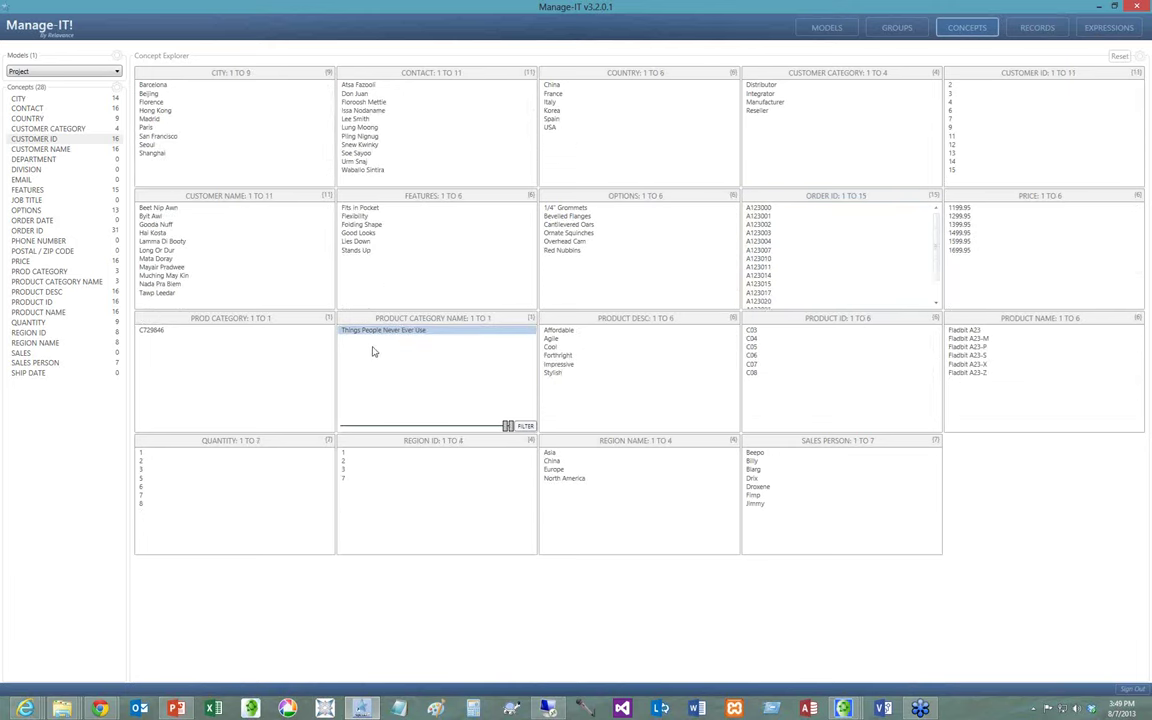
left_click(370, 225)
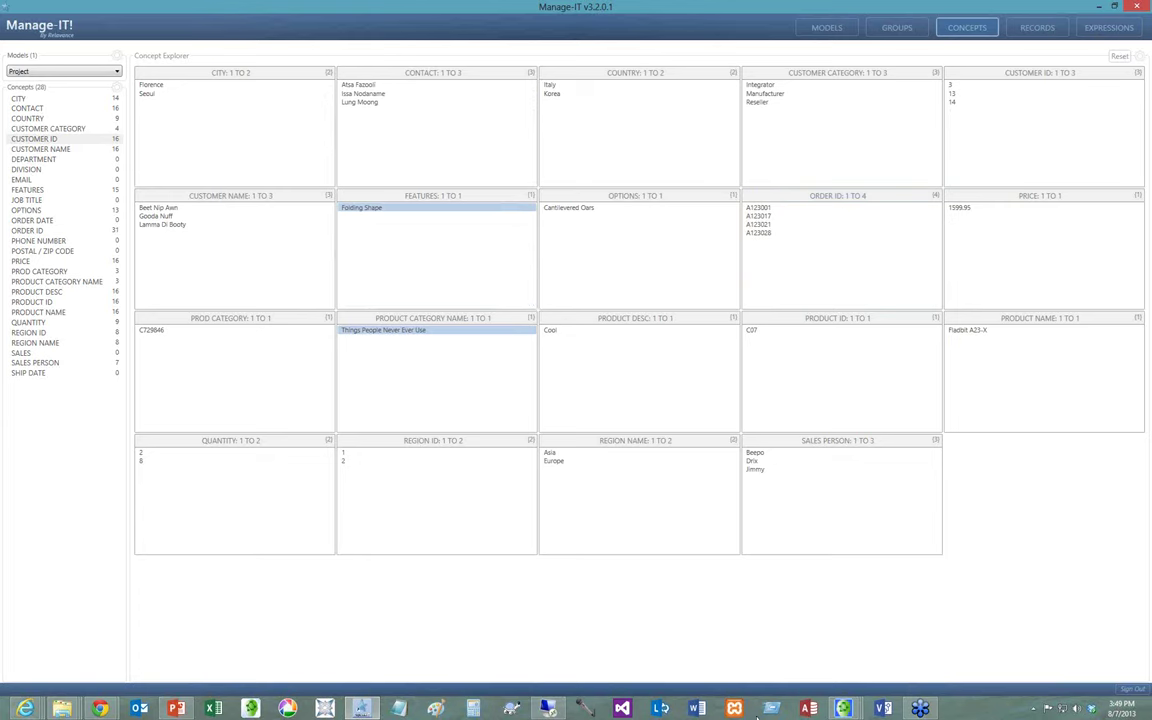
Open IAMCore Explorer and sign in as Administrator with the account password.
left_click(1034, 709)
right_click(1034, 629)
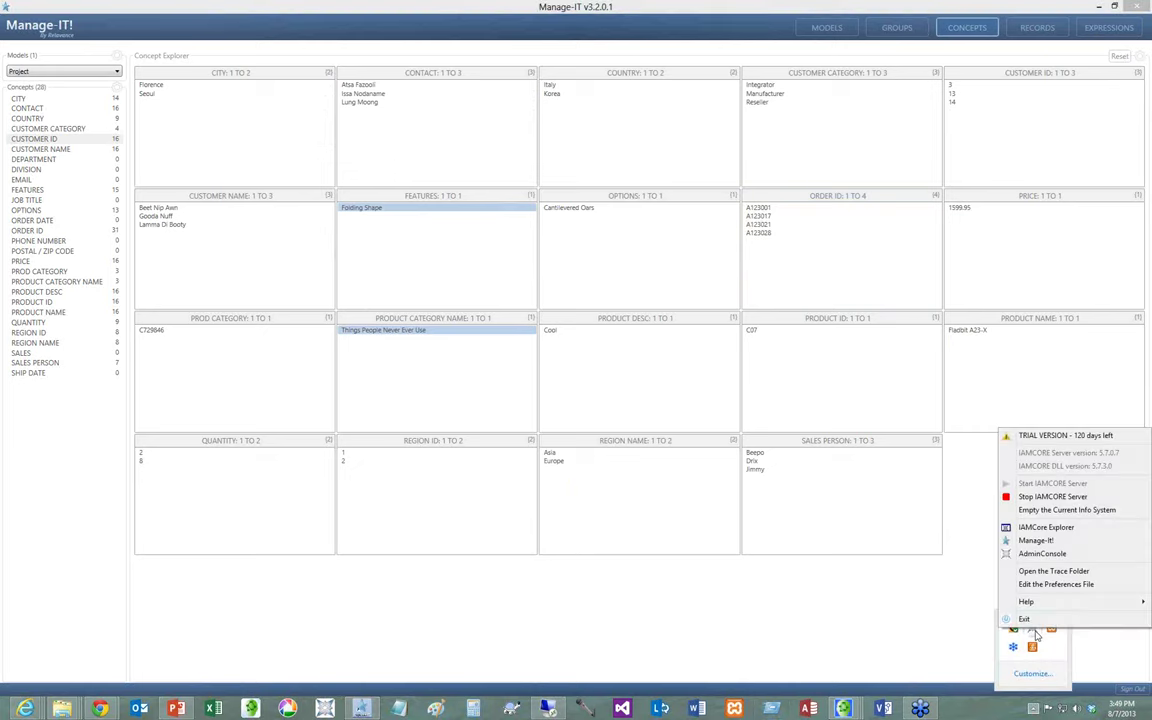
left_click(1045, 527)
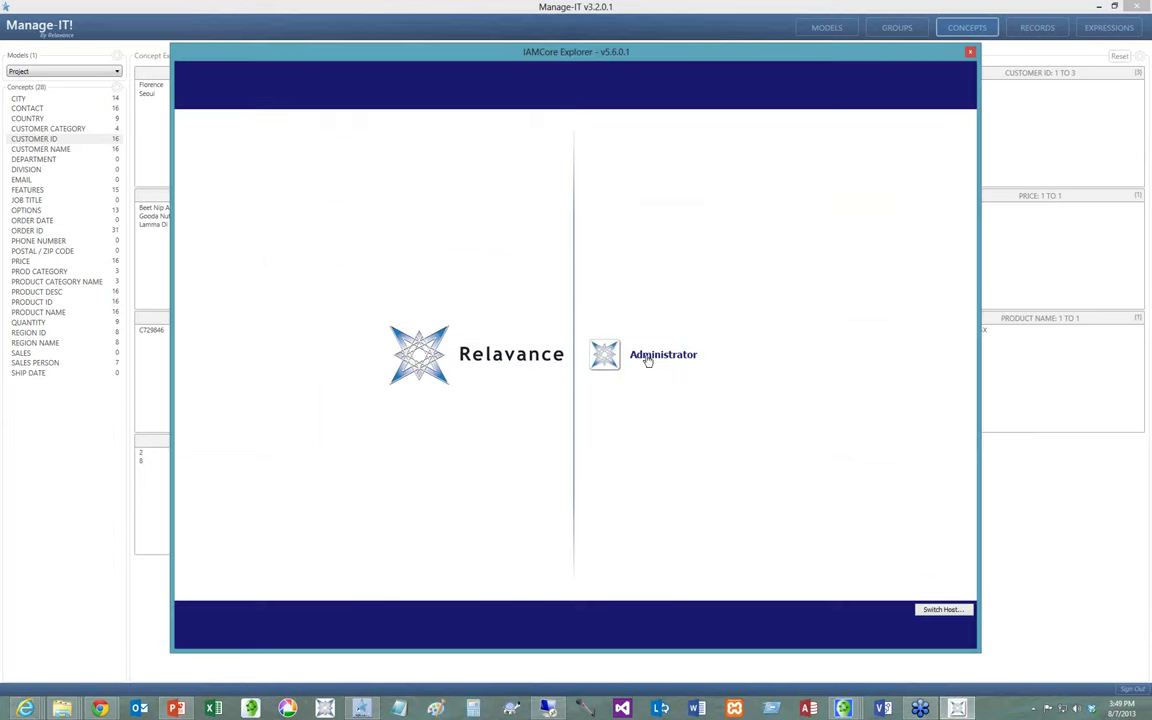
left_click(650, 357)
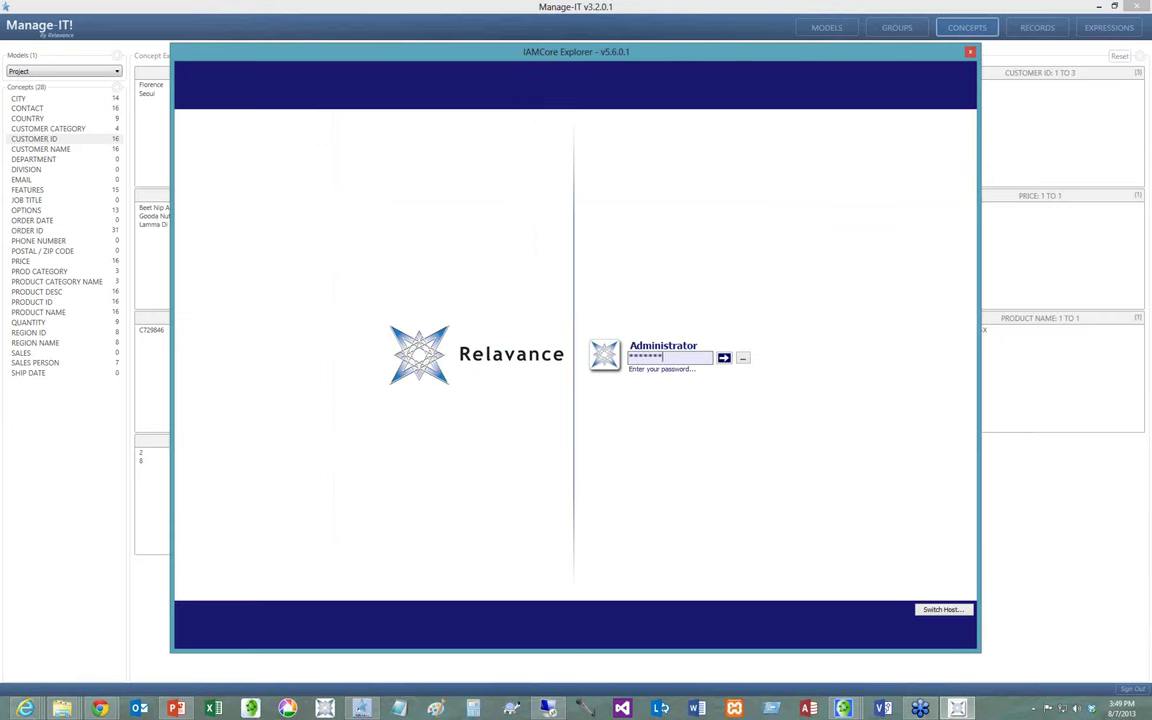
key("Return")
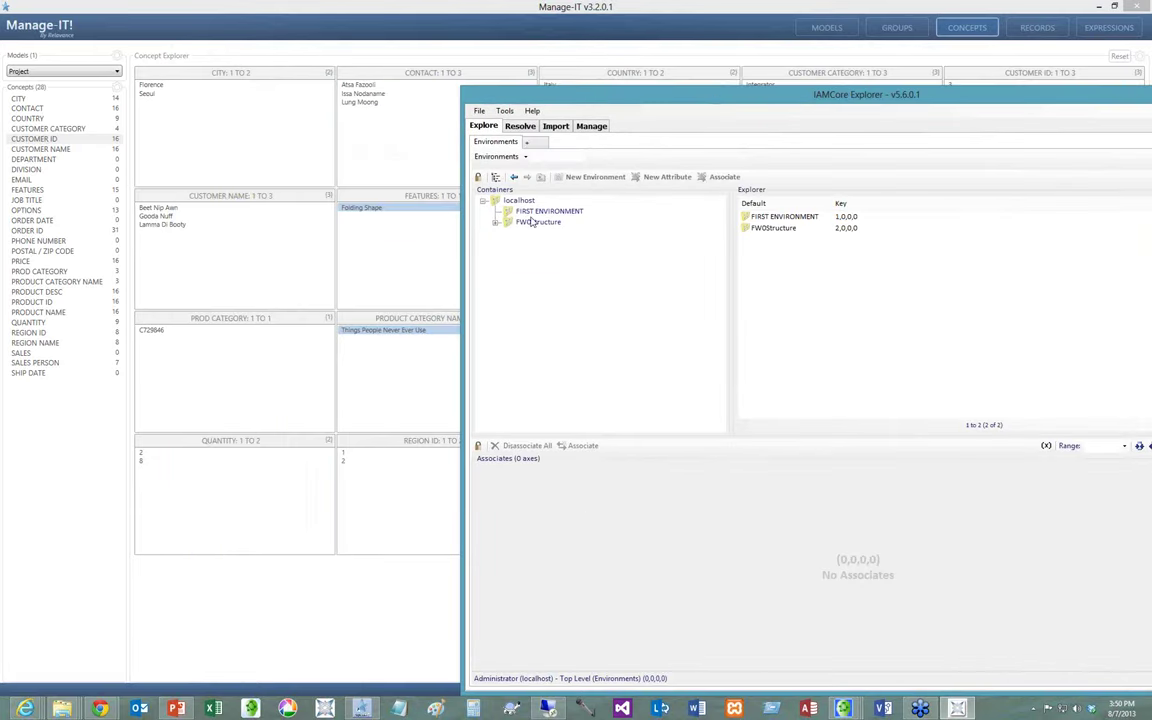
Expand FW0Structure and its MODEL_SYSTEM, and examine the keys of the Project model's CITY, DEPARTMENT, DIVISION and EMAIL items.
left_click(496, 231)
left_click(508, 211)
left_click(552, 222)
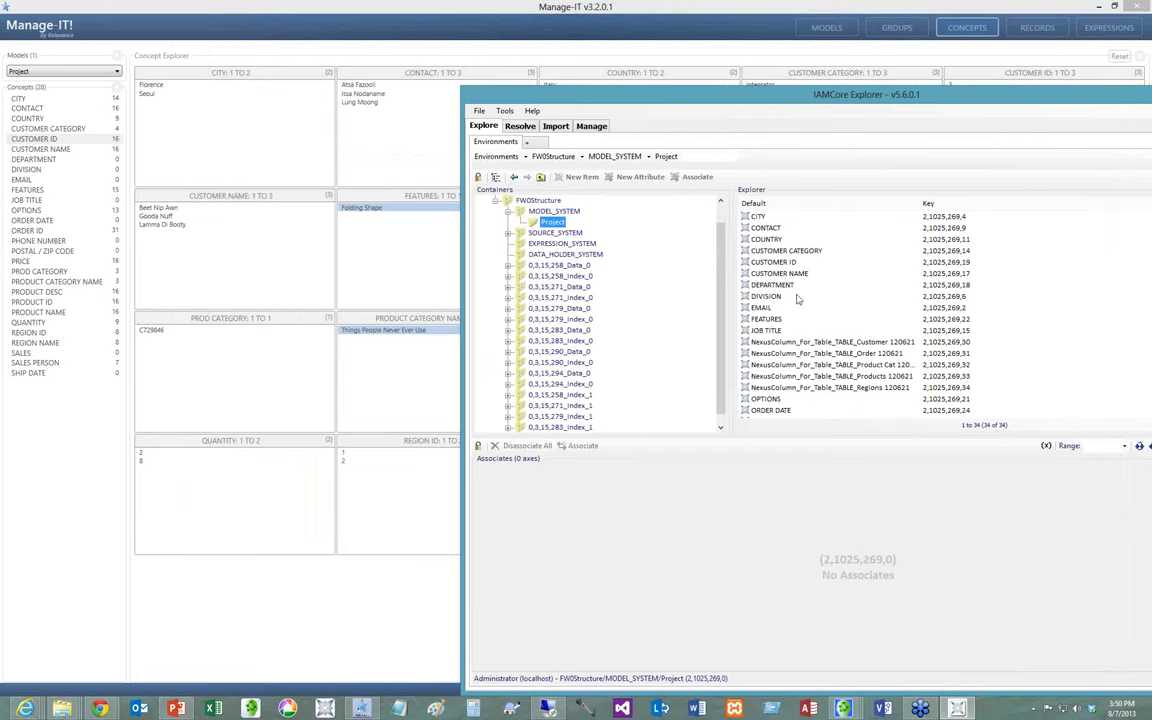
left_click(961, 218)
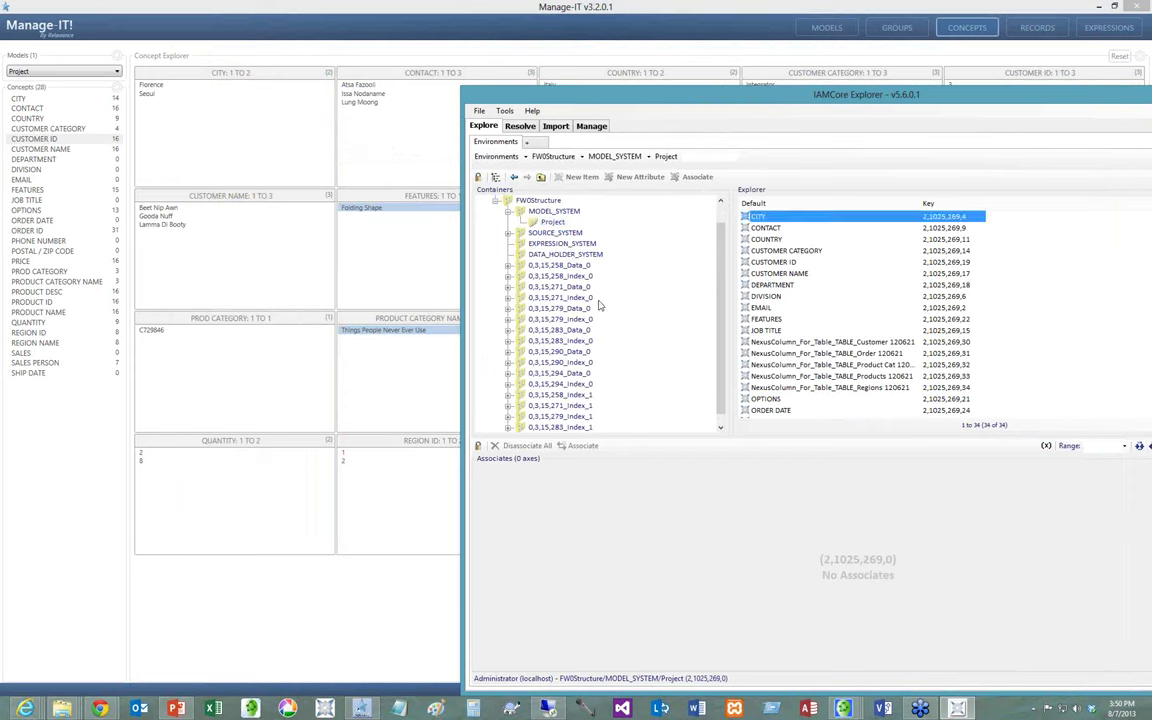
left_click(765, 286)
left_click(767, 297)
left_click(770, 309)
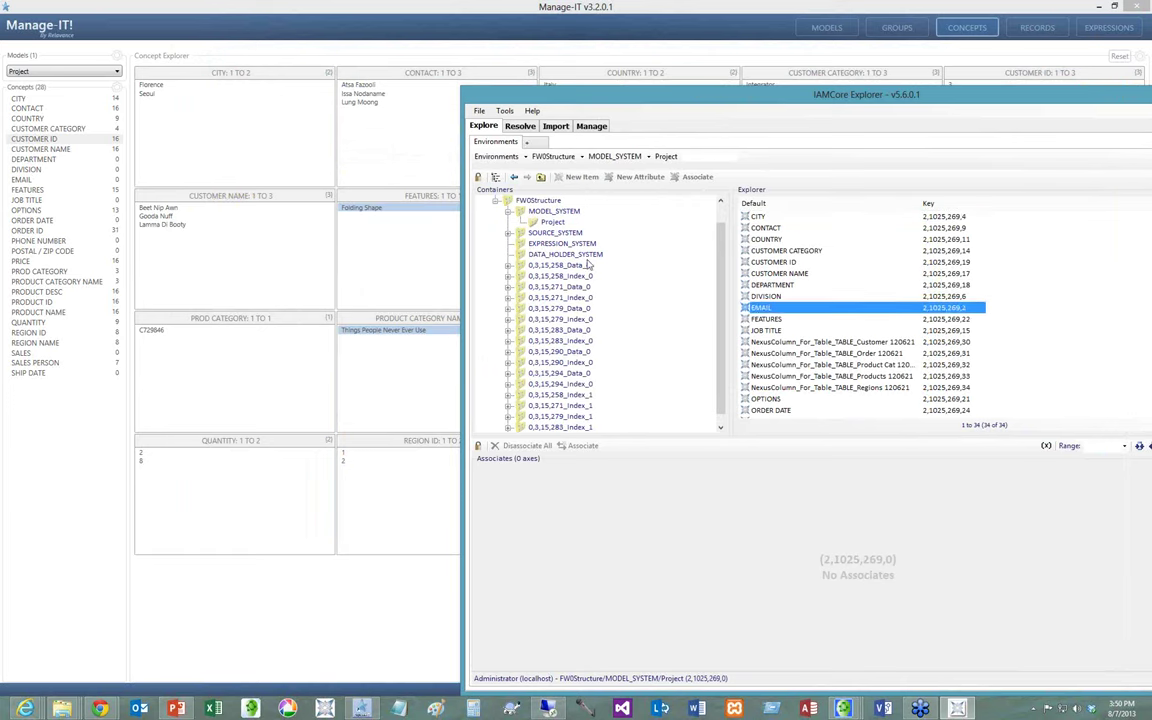
Expand SOURCE_SYSTEM and examine the columns stored for the imported customer, order, product and region tables.
left_click(553, 222)
left_click(575, 244)
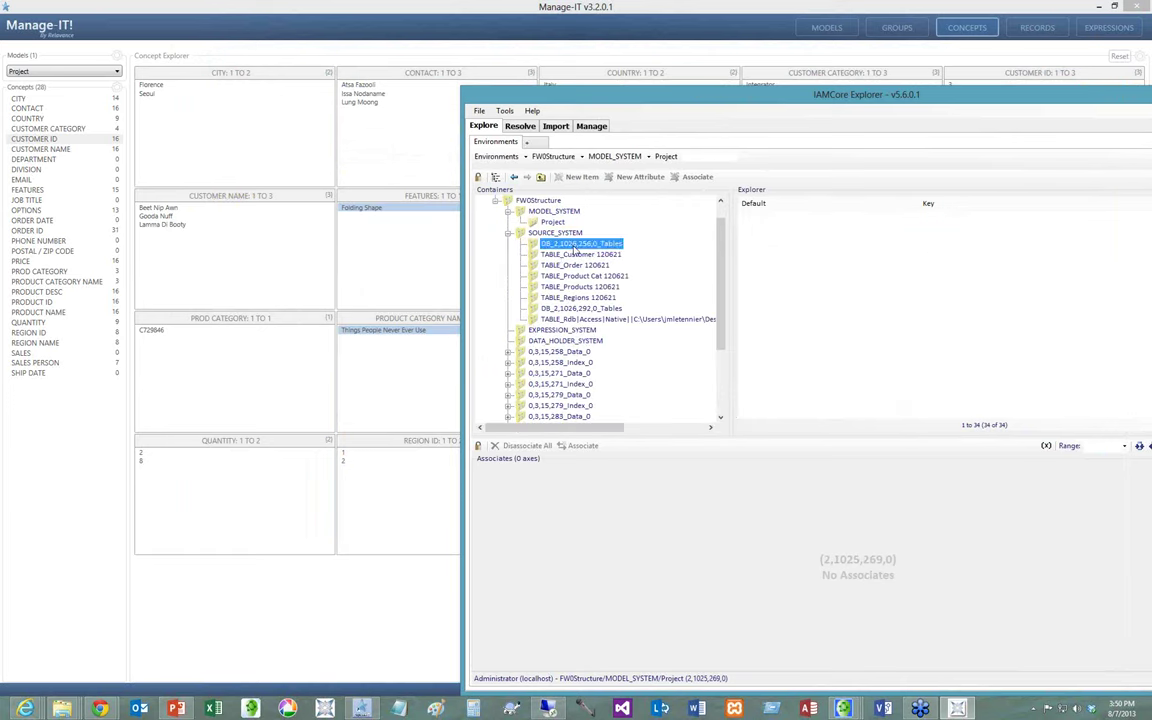
left_click(580, 254)
left_click(576, 265)
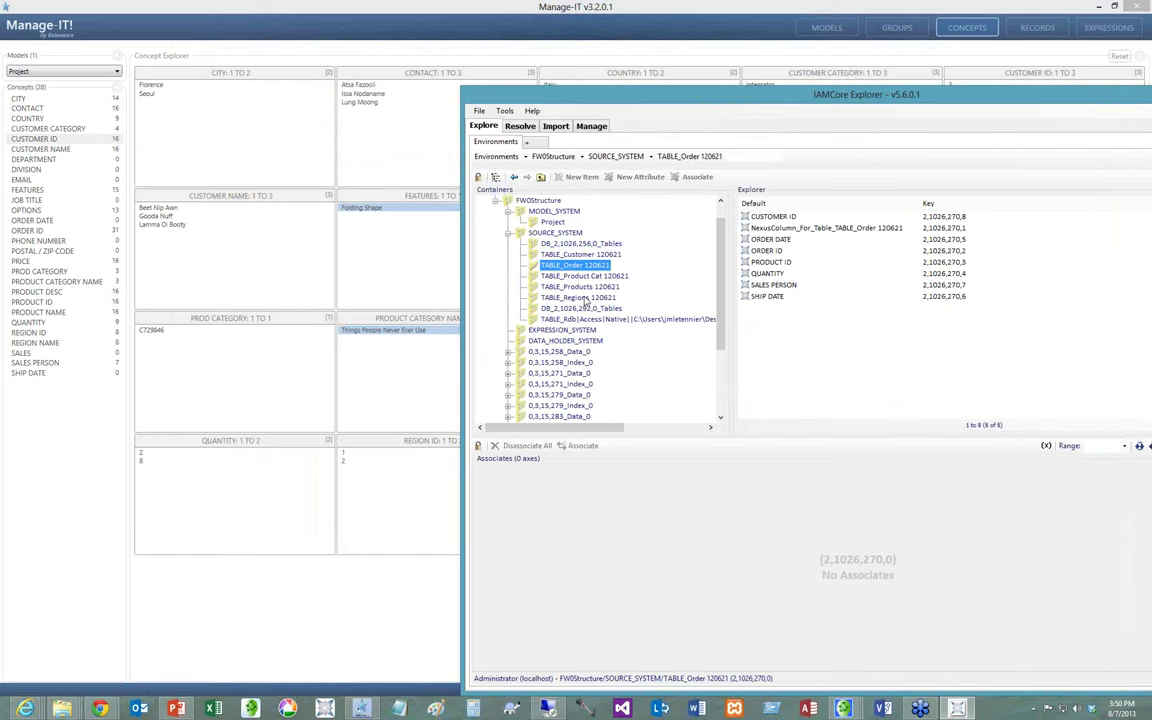
left_click(935, 263)
left_click(610, 287)
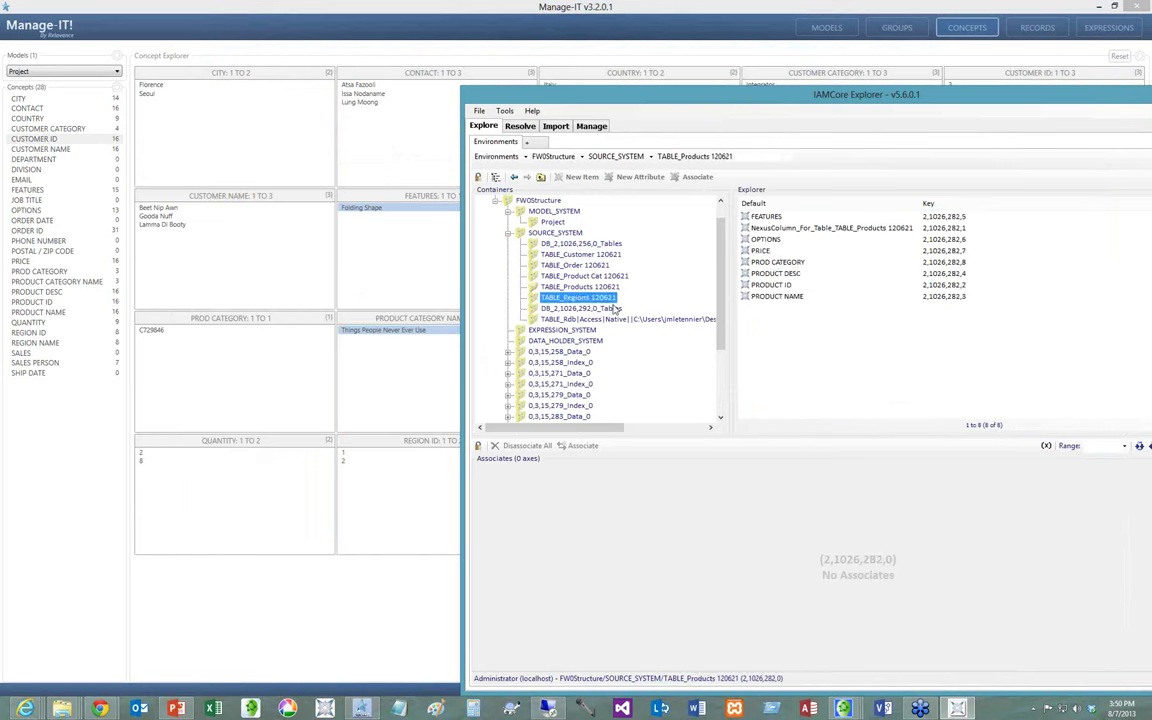
left_click(600, 297)
left_click(600, 319)
Examine DATA_HOLDER_SYSTEM and the customer table's nexus column under 0,3,15,258_Index_0.
key("Down")
key("Down")
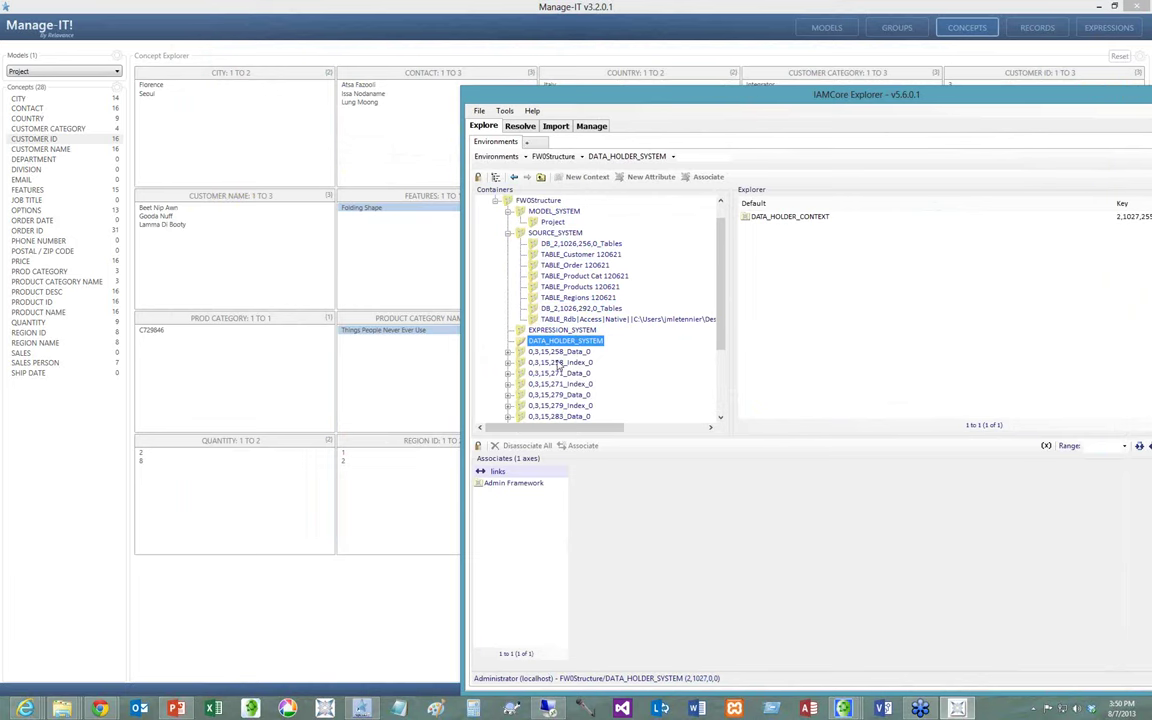
key("Down")
key("Down")
left_click(508, 362)
key("Down")
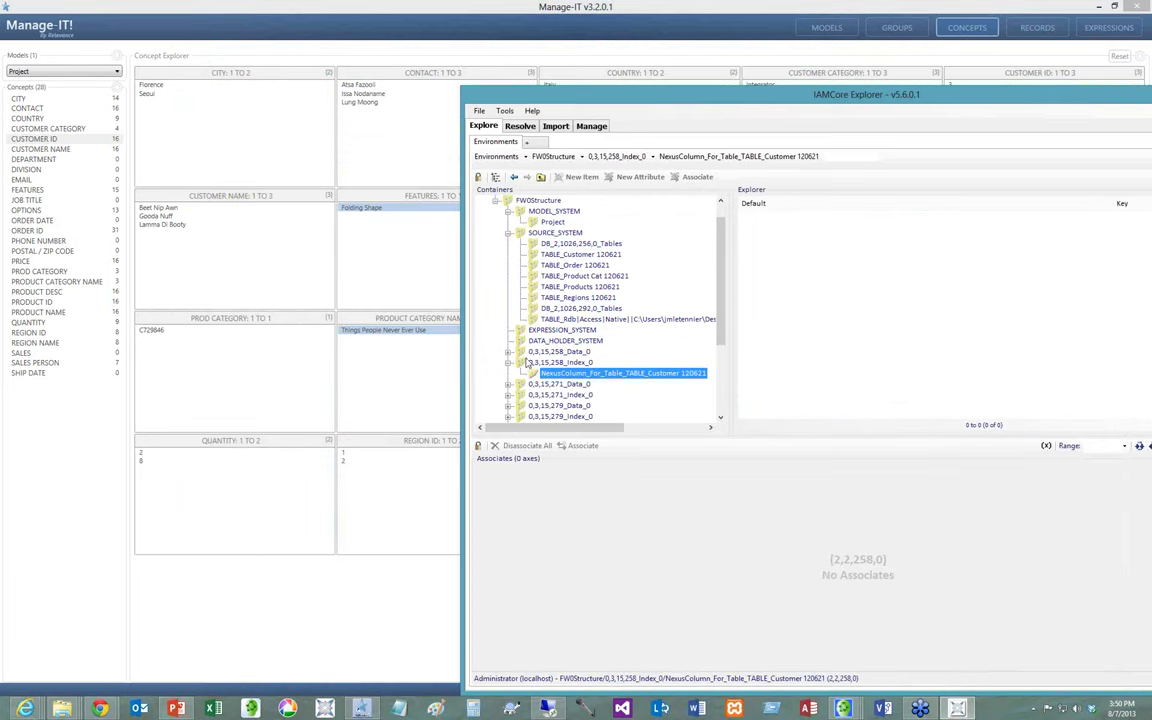
Expand 0,3,15,258_Data_0, view its CUSTOMER ID items, select item 13 and look through the remaining containers.
left_click(507, 351)
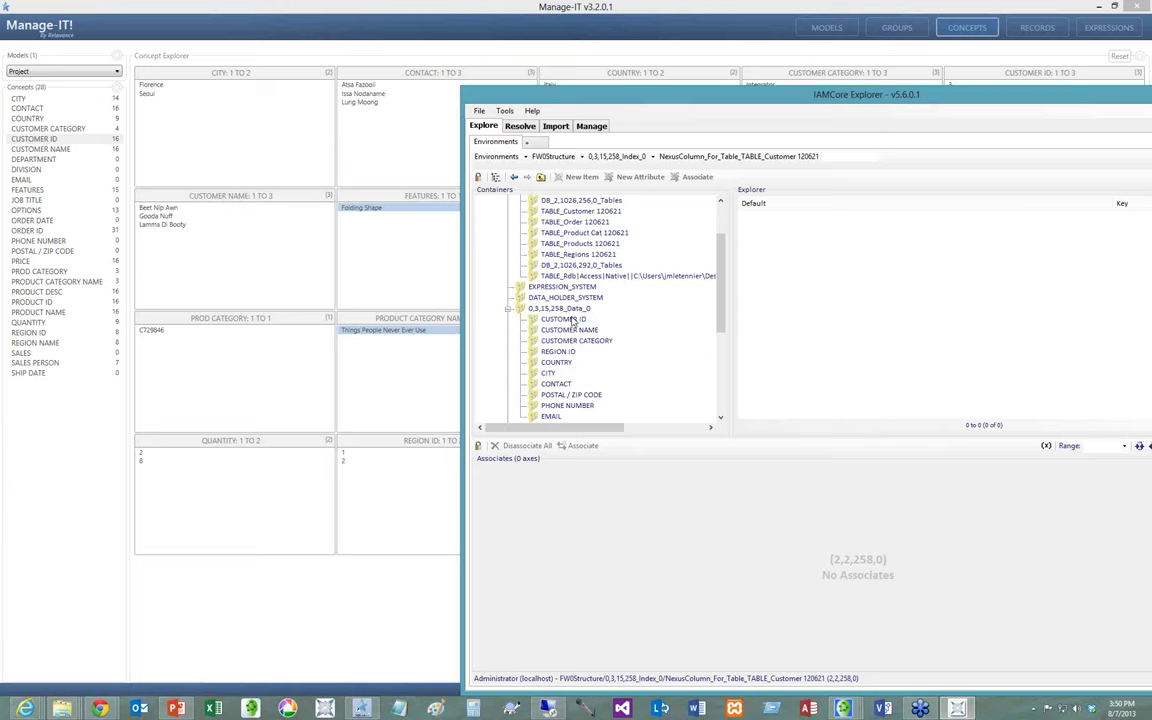
left_click(566, 318)
left_click_drag(863, 90, 642, 80)
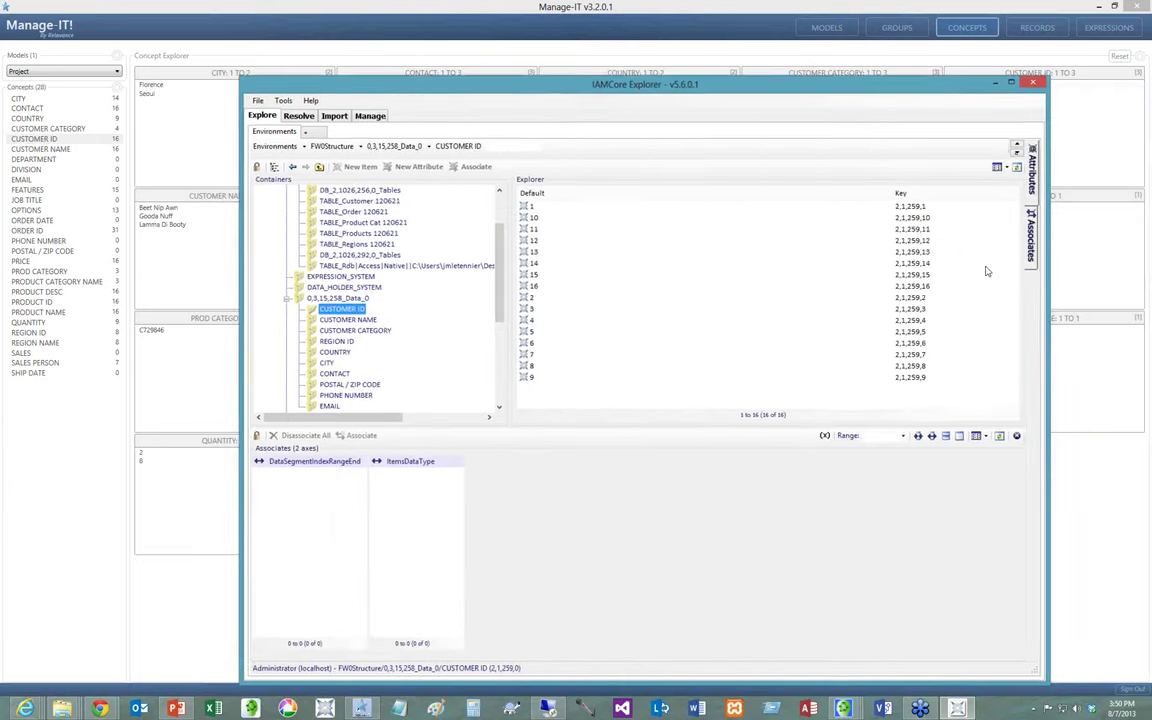
left_click(945, 252)
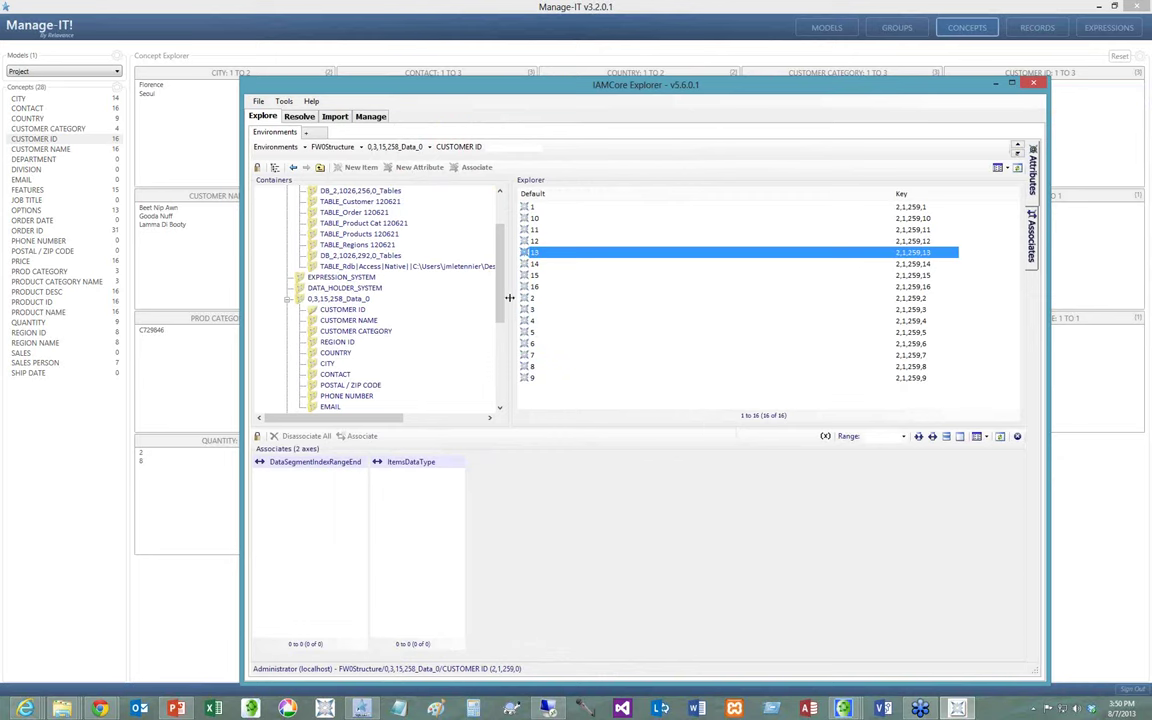
scroll(452, 290, "down", 6)
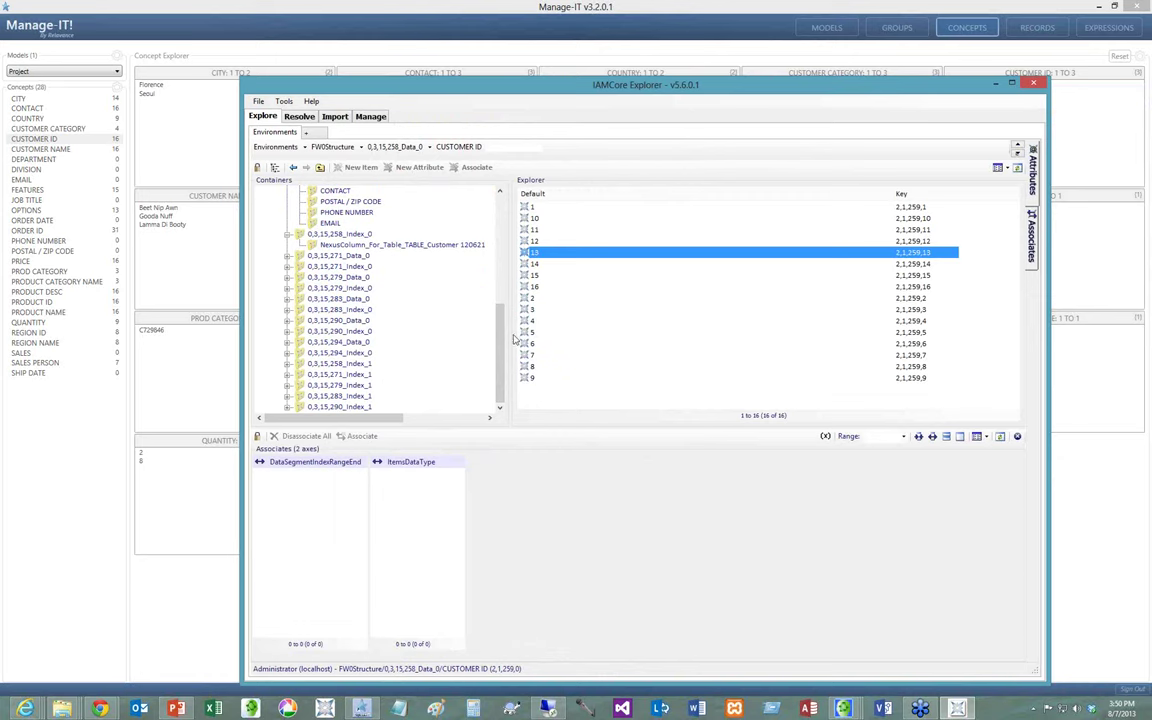
left_click_drag(502, 318, 512, 205)
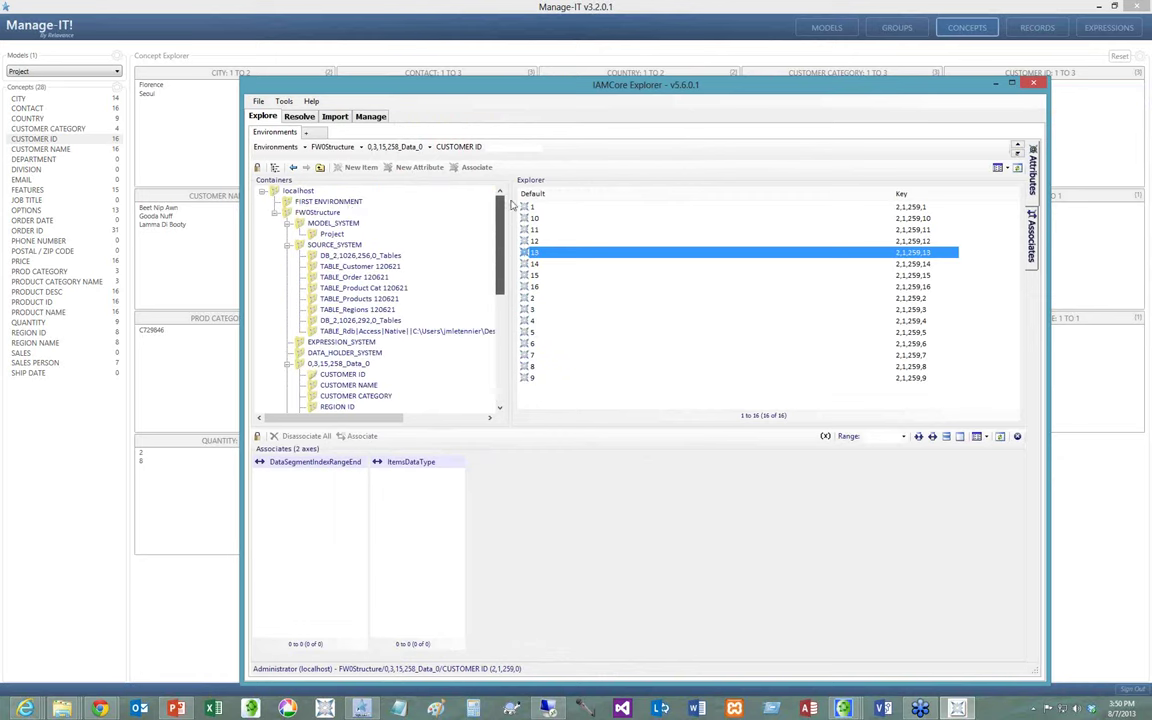
View FIRST ENVIRONMENT, inspect the CUSTOMER NAME item in the Project model, and return to Manage-IT.
left_click(322, 201)
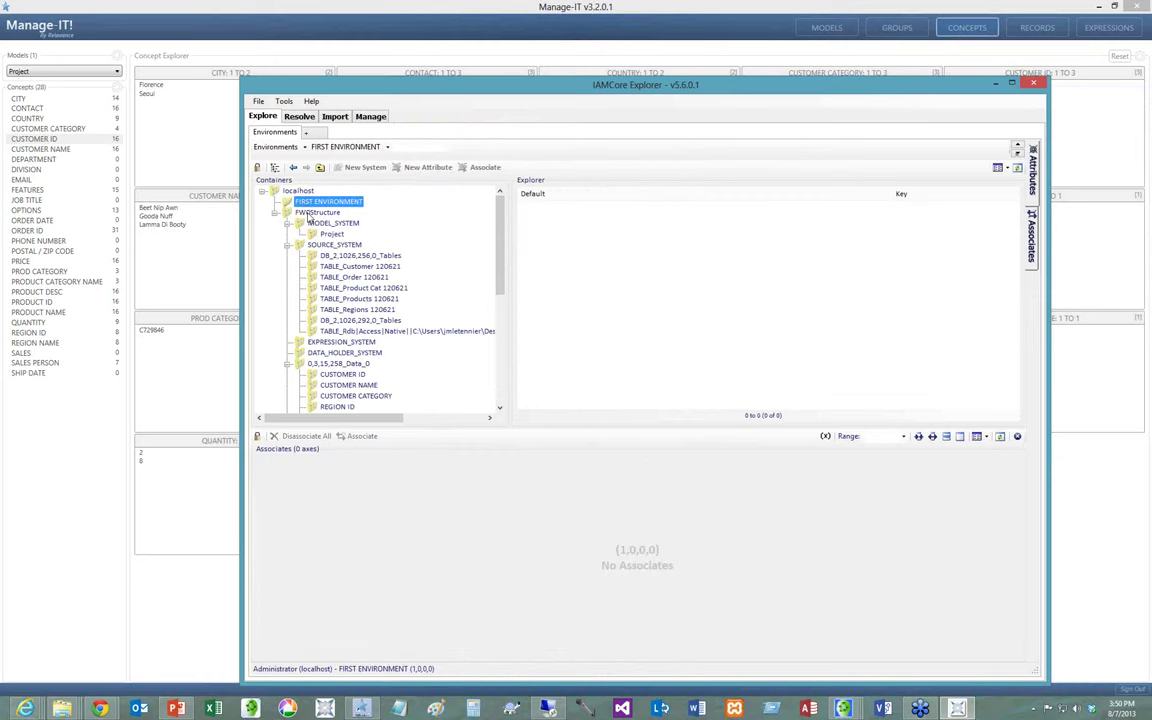
left_click(330, 223)
scroll(310, 229, "down", 1)
left_click(332, 201)
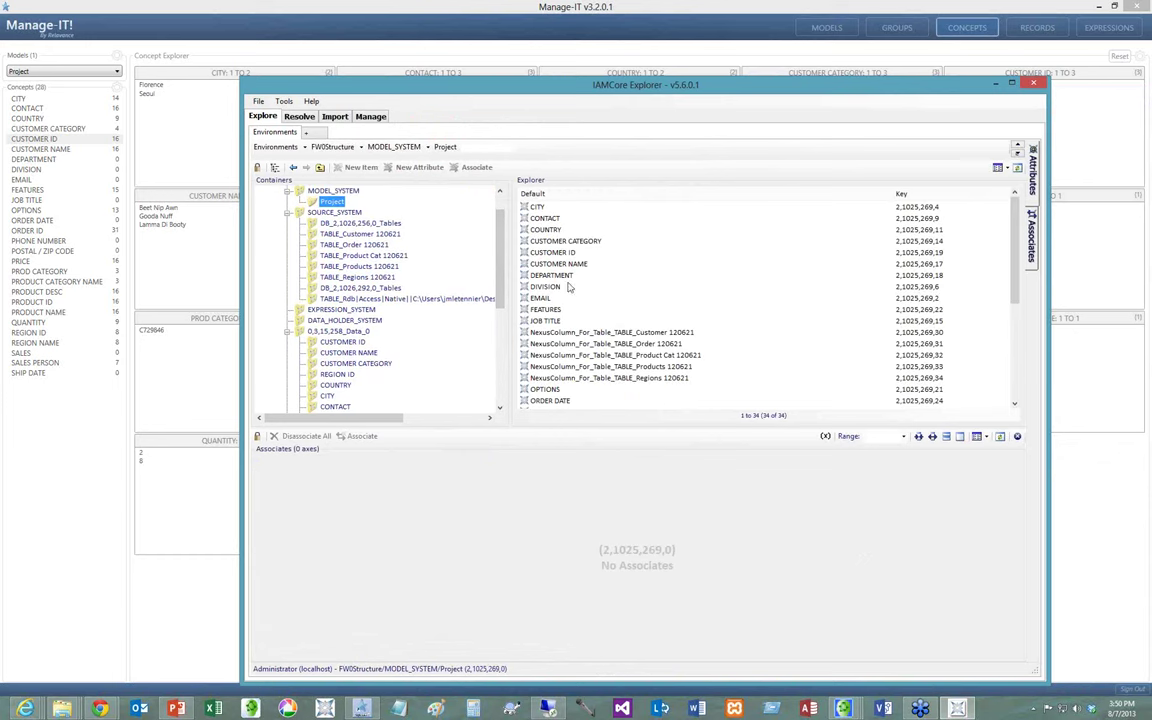
left_click(545, 264)
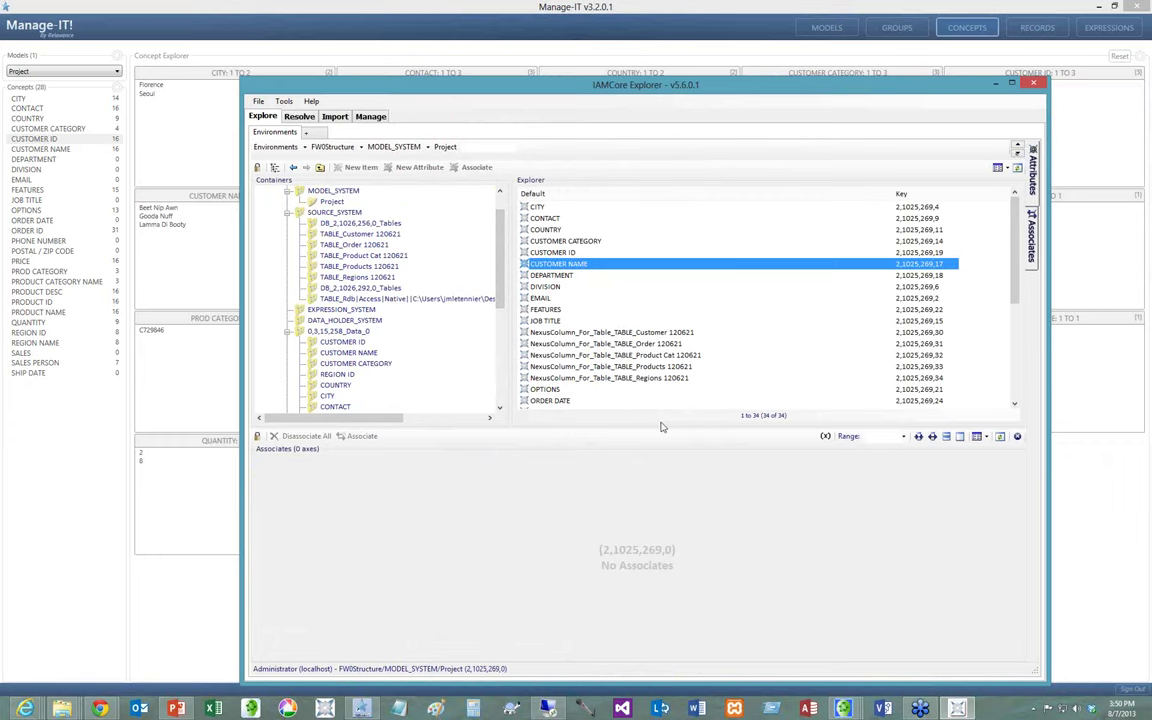
left_click_drag(578, 100, 619, 312)
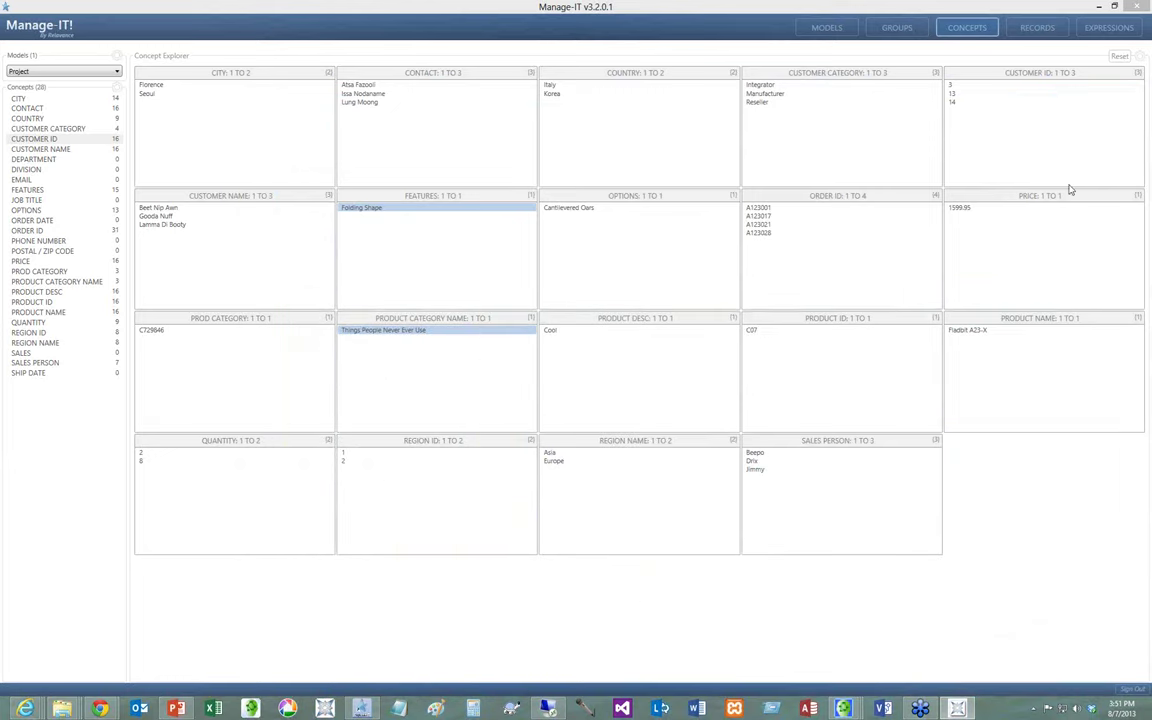
Explore the data related to the third listed order and to region ID 4, resetting the selections after each.
left_click(758, 224)
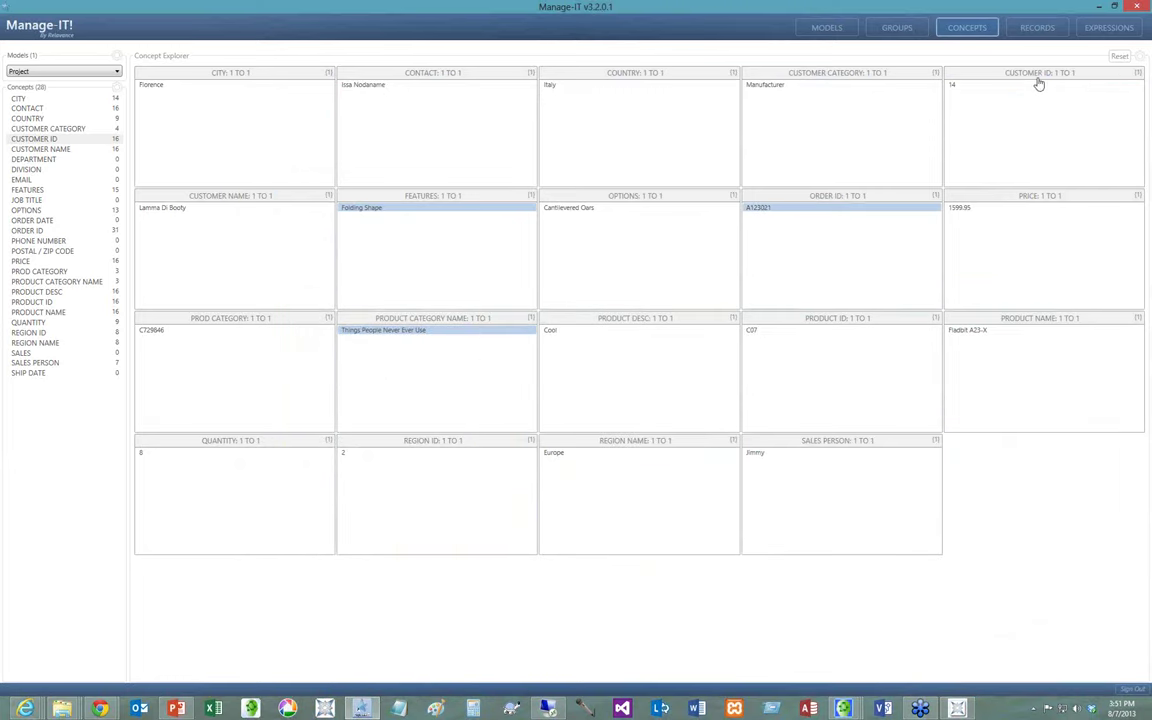
left_click(1120, 58)
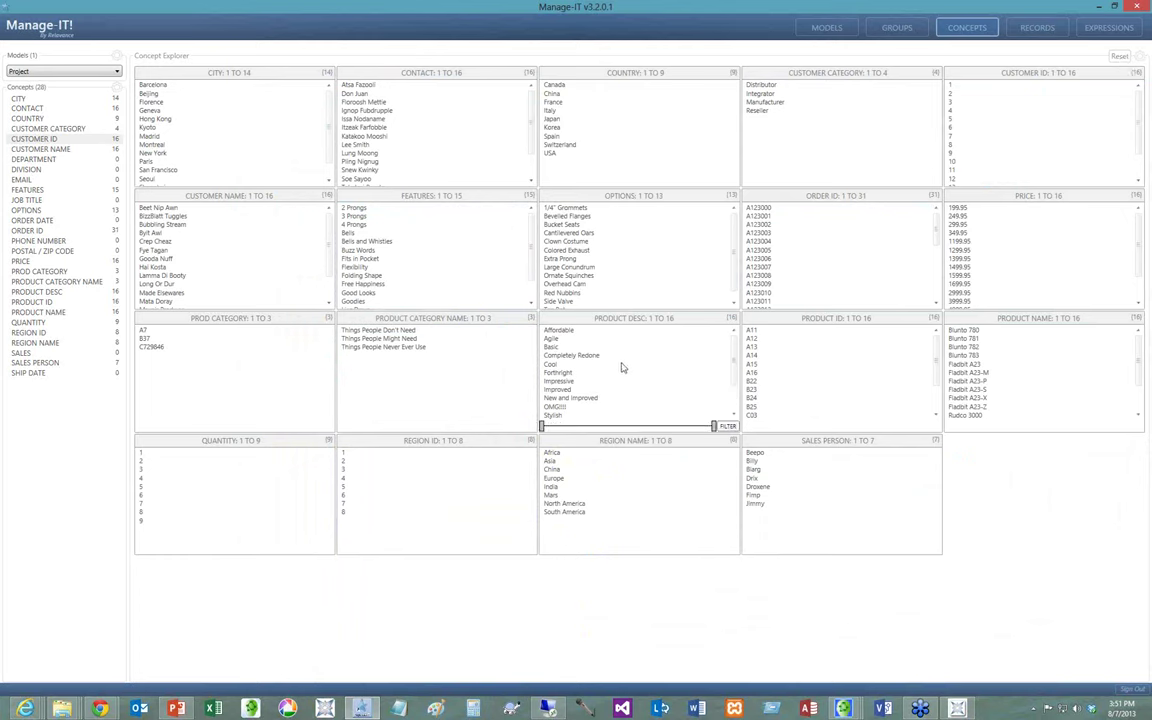
left_click(343, 478)
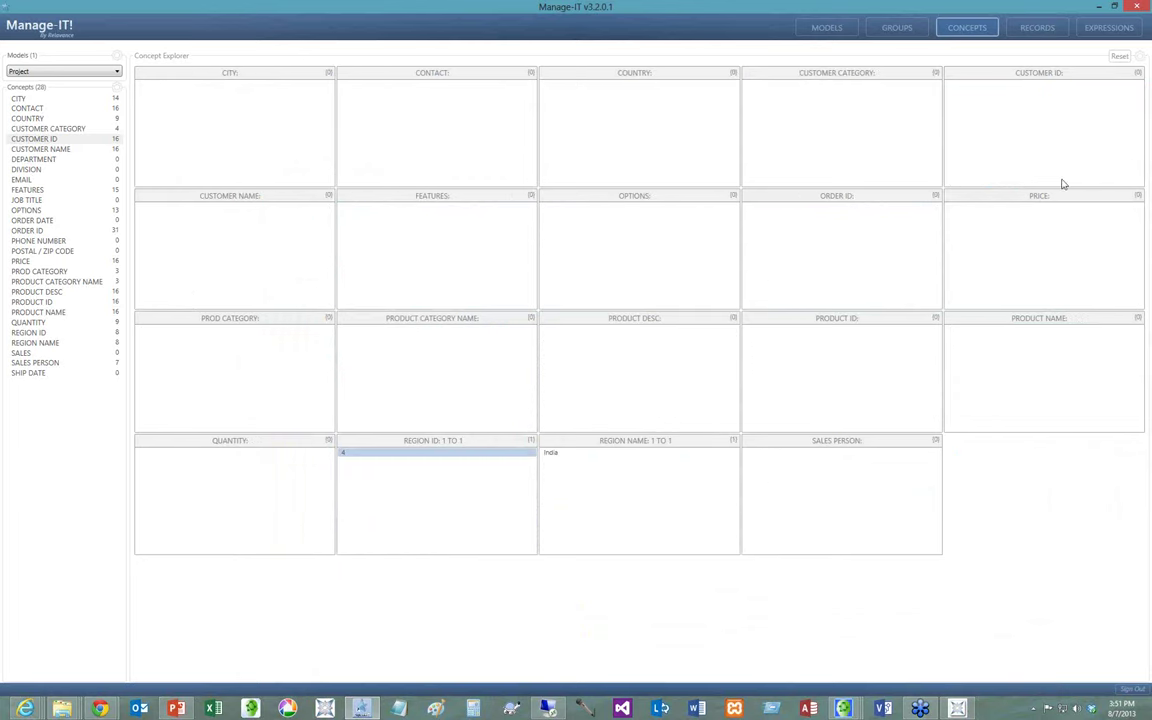
left_click(1118, 57)
Display the model's records for the COUNTRY concept with the value China.
left_click(1051, 33)
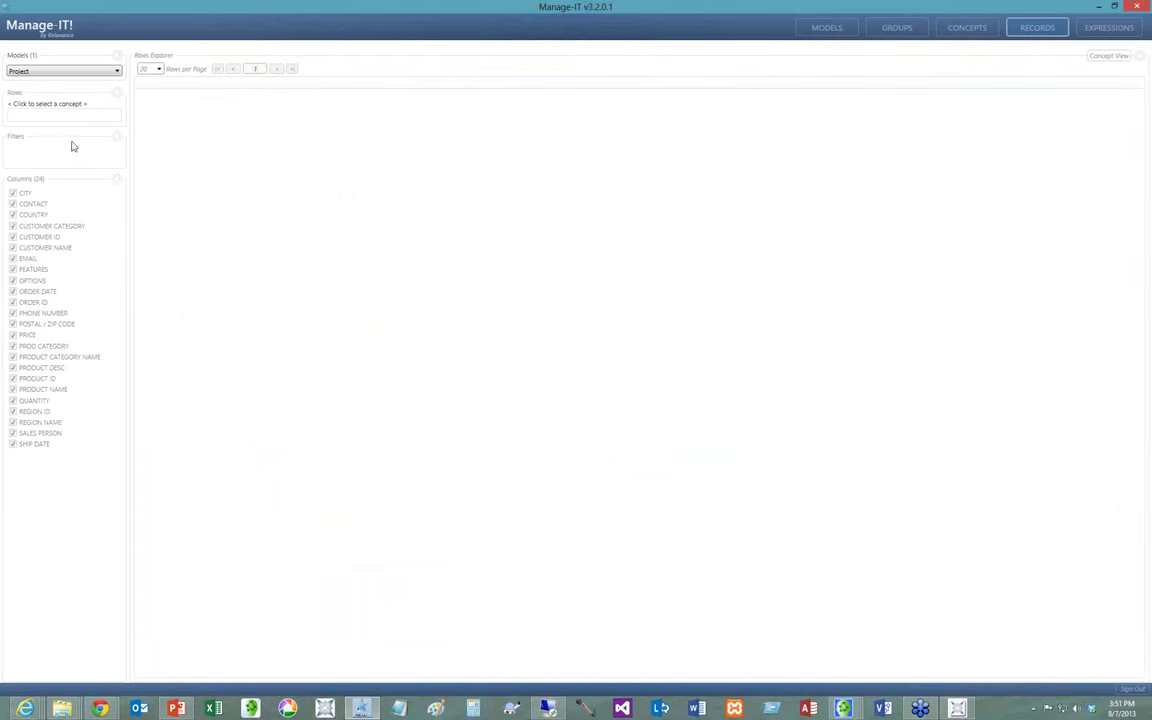
left_click(68, 106)
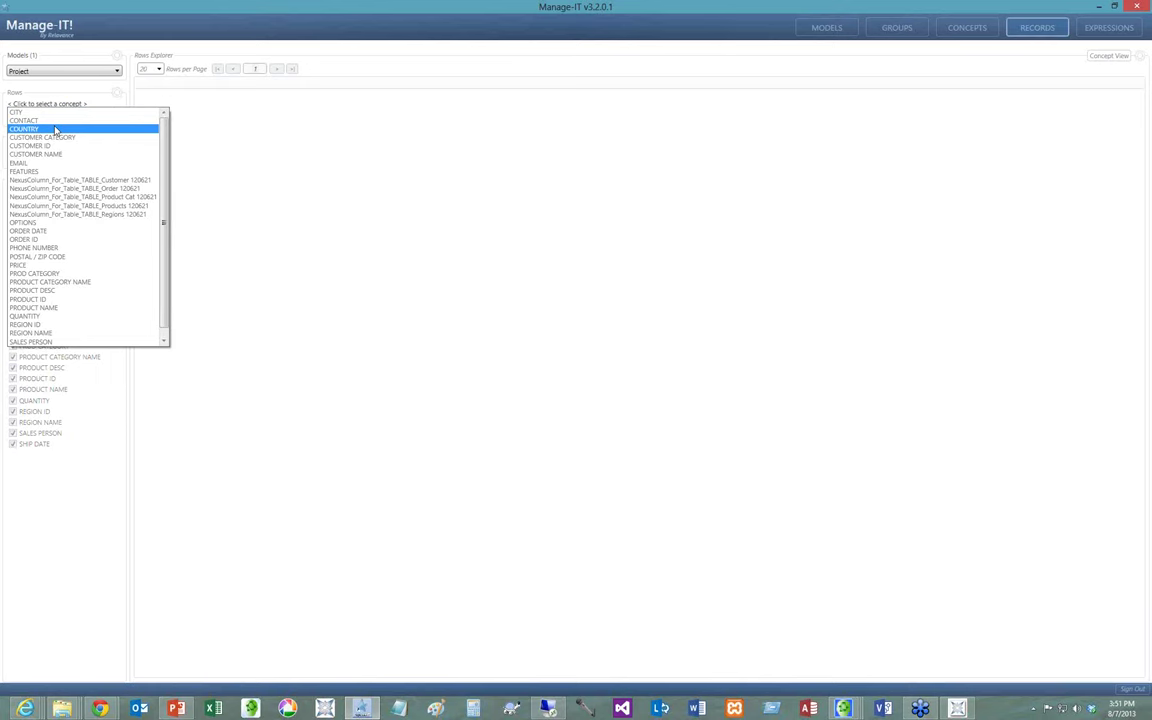
left_click(56, 129)
left_click(58, 118)
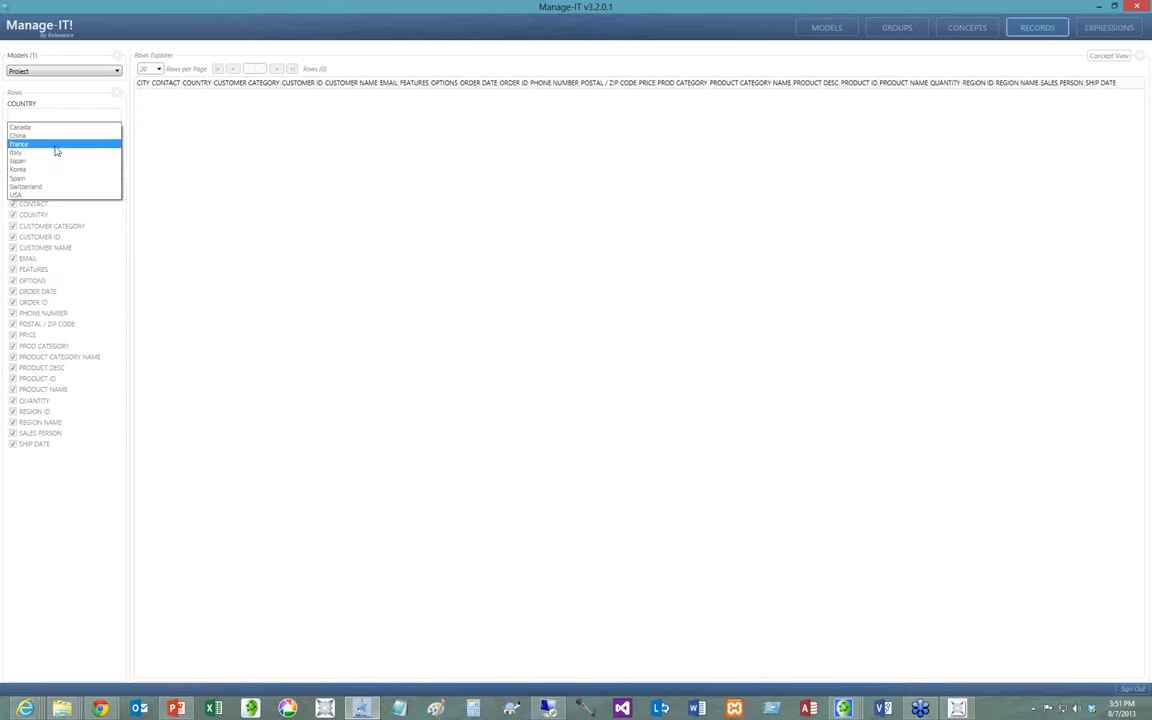
left_click(55, 137)
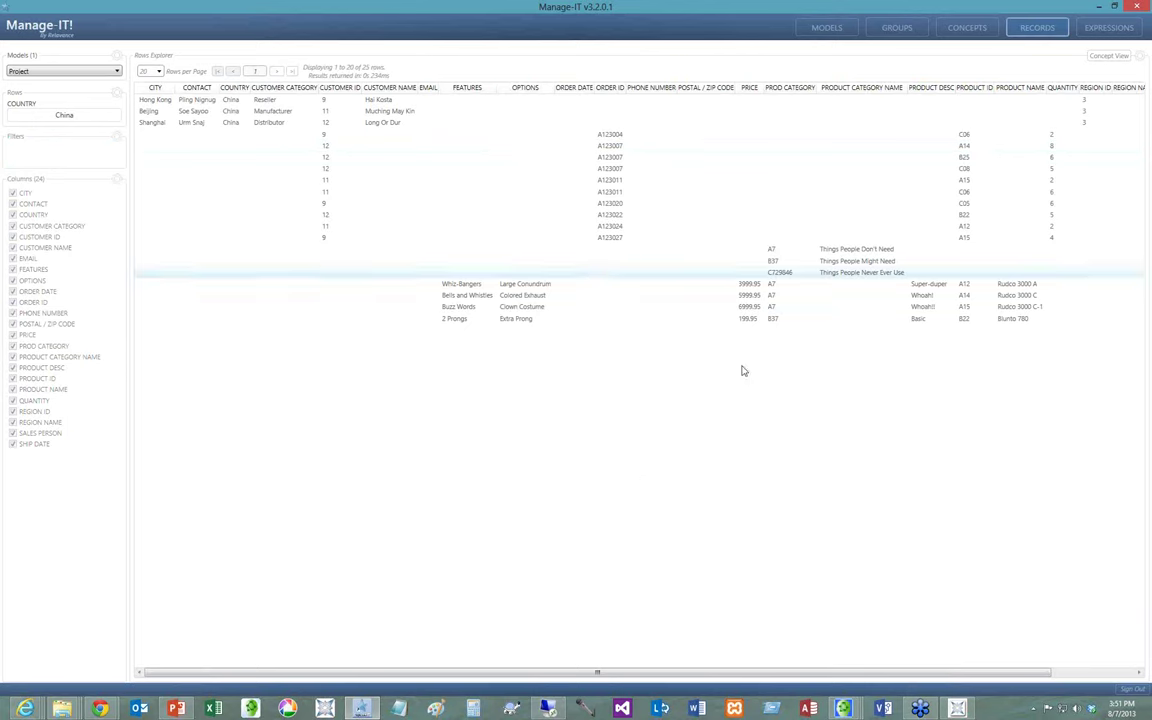
left_click(1139, 58)
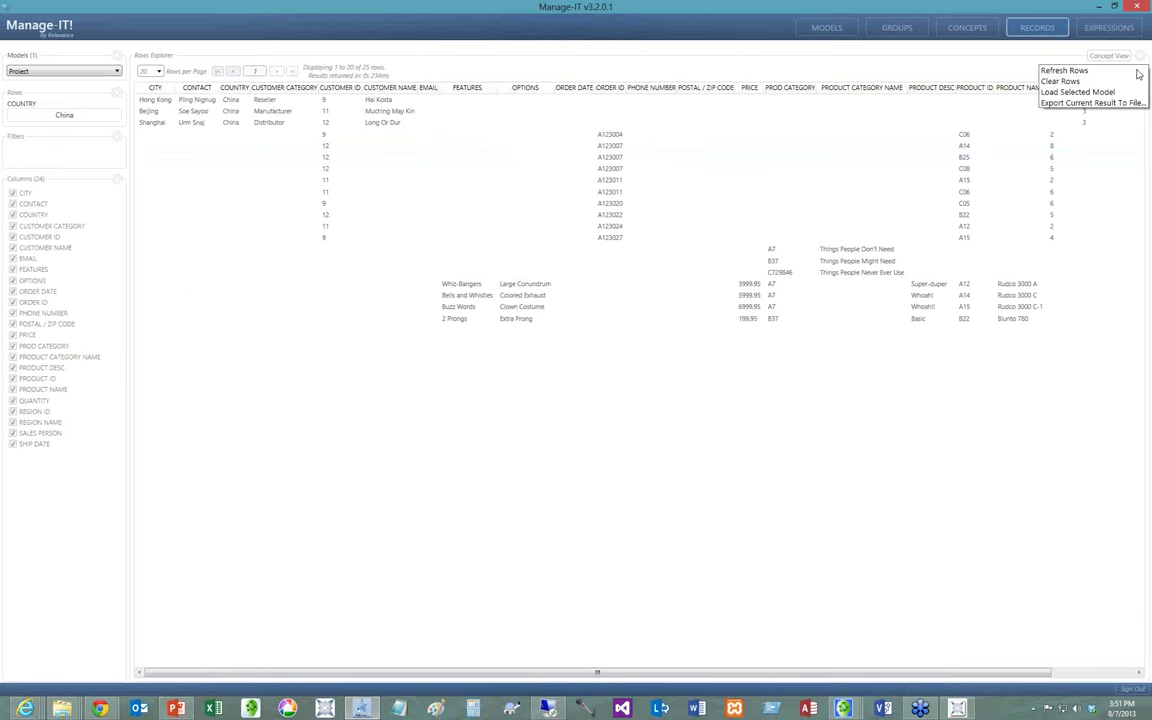
left_click(1070, 103)
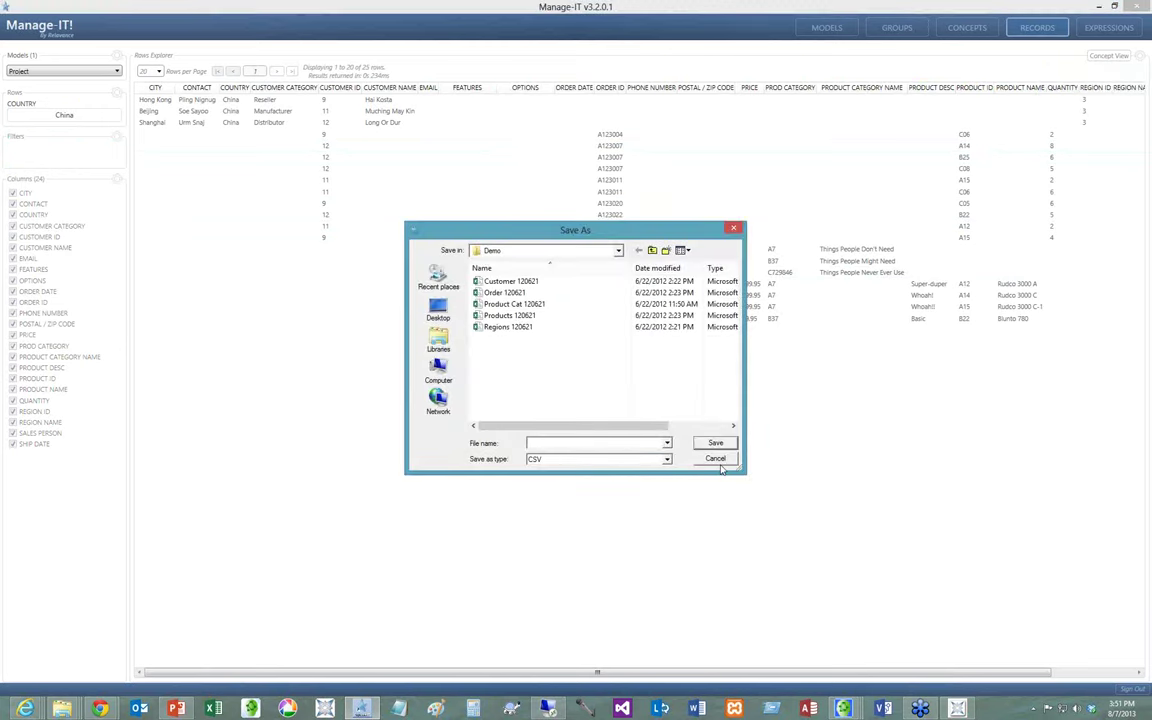
left_click(718, 463)
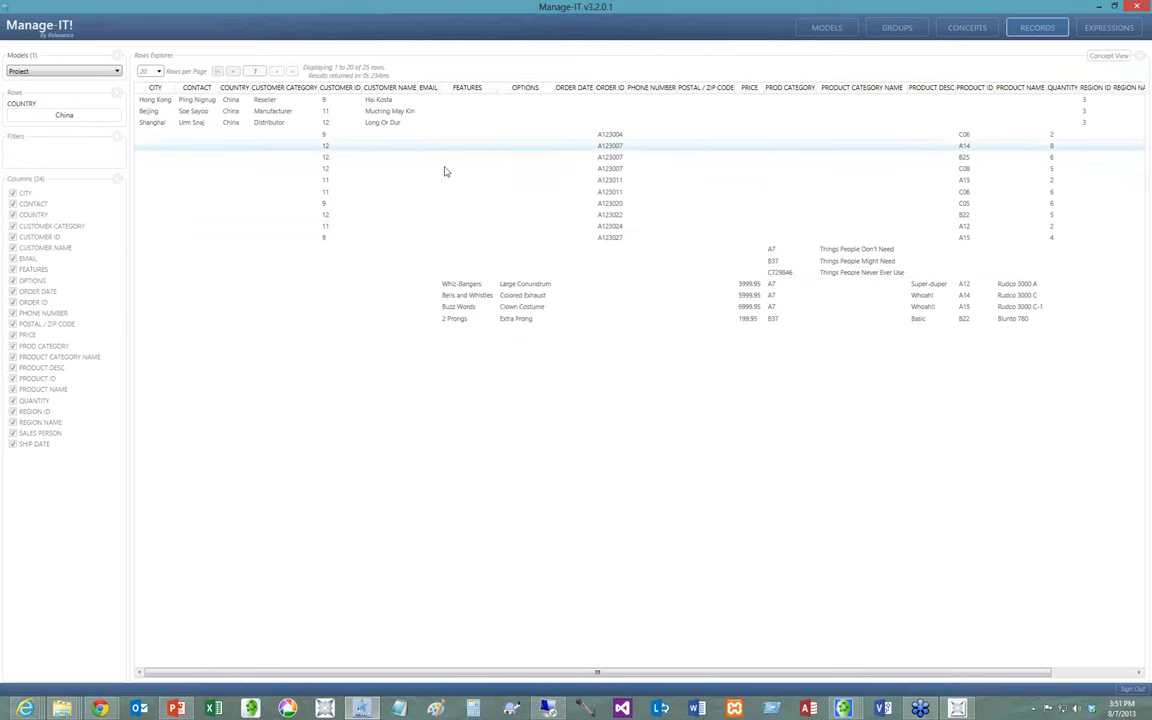
Add a CITY filter to the China records, set it to Beijing, and change it to Hong Kong.
left_click(116, 138)
left_click(62, 152)
left_click(56, 166)
left_click(56, 166)
left_click(53, 176)
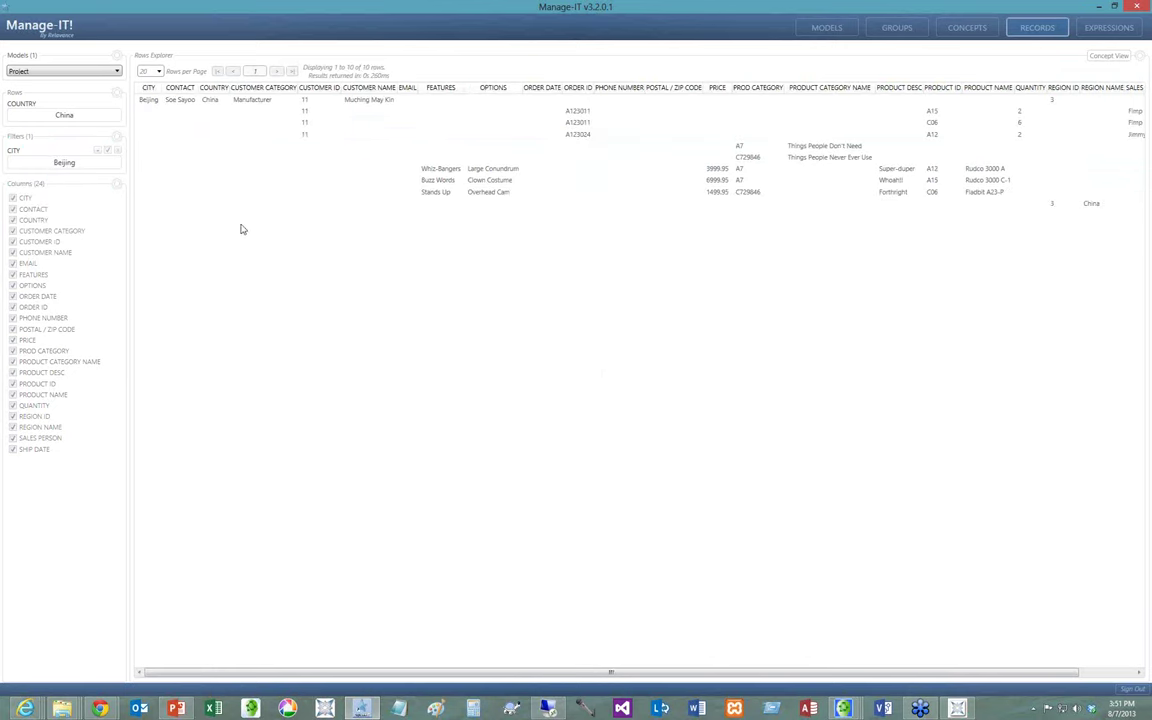
left_click(64, 163)
left_click(61, 184)
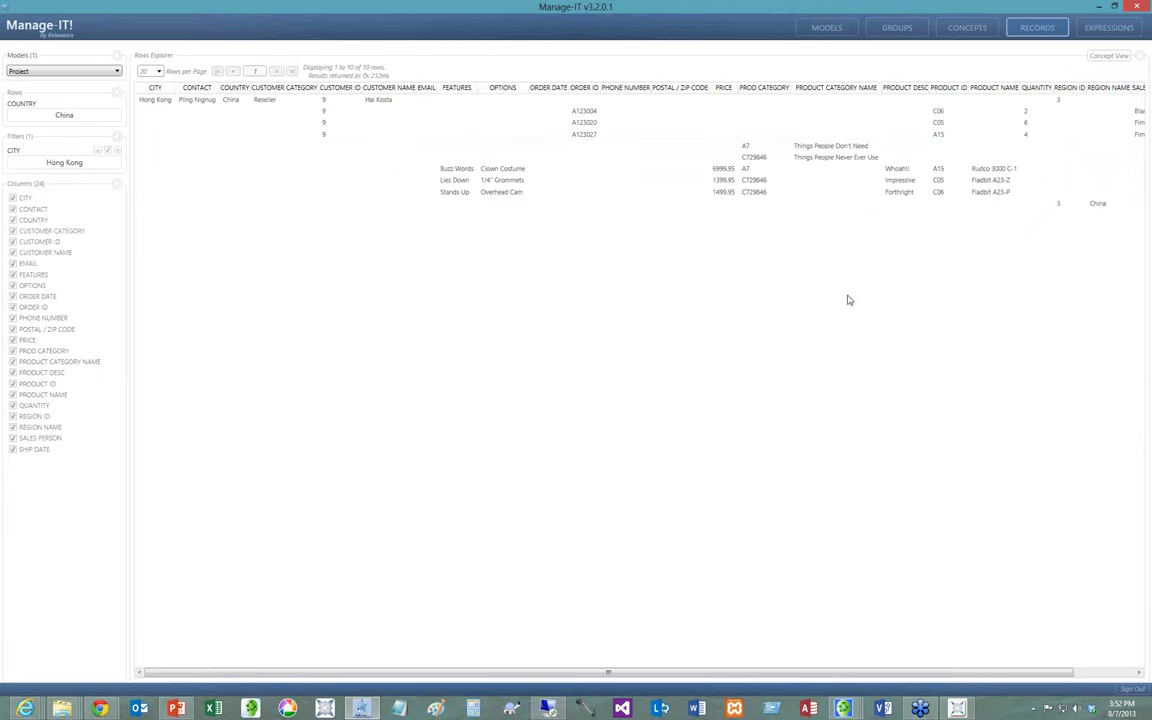
Start a new expression in the expression designer with the ORDER ID concept selected.
left_click(1106, 27)
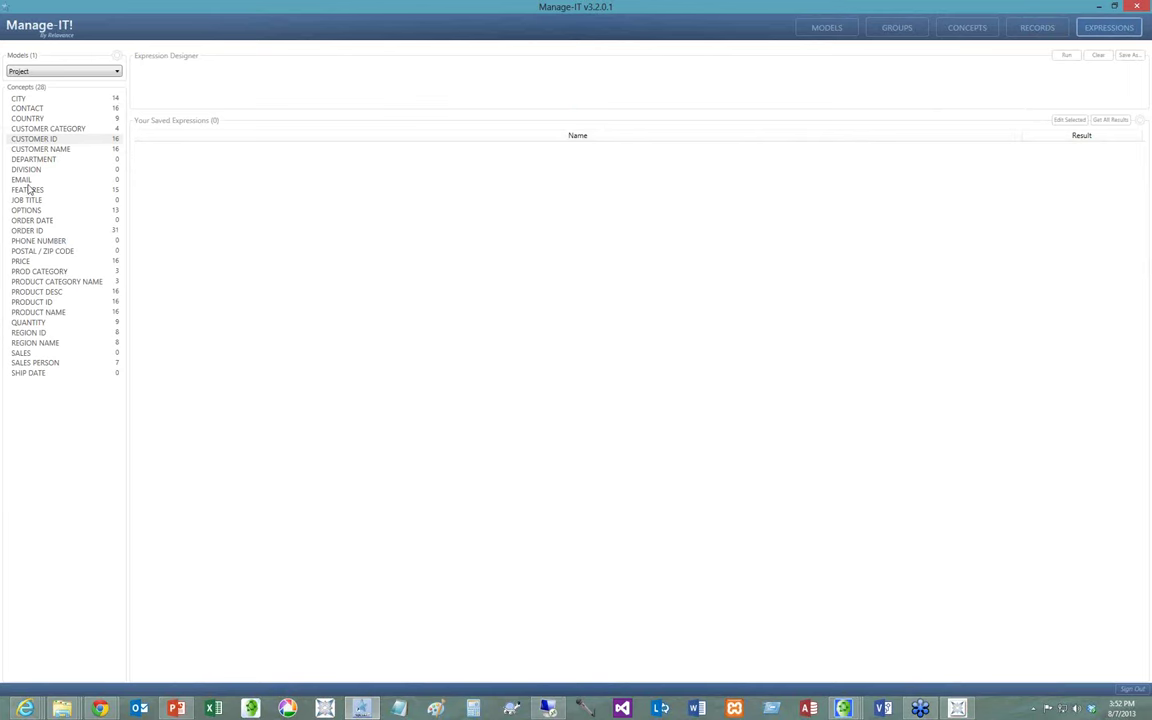
left_click(38, 313)
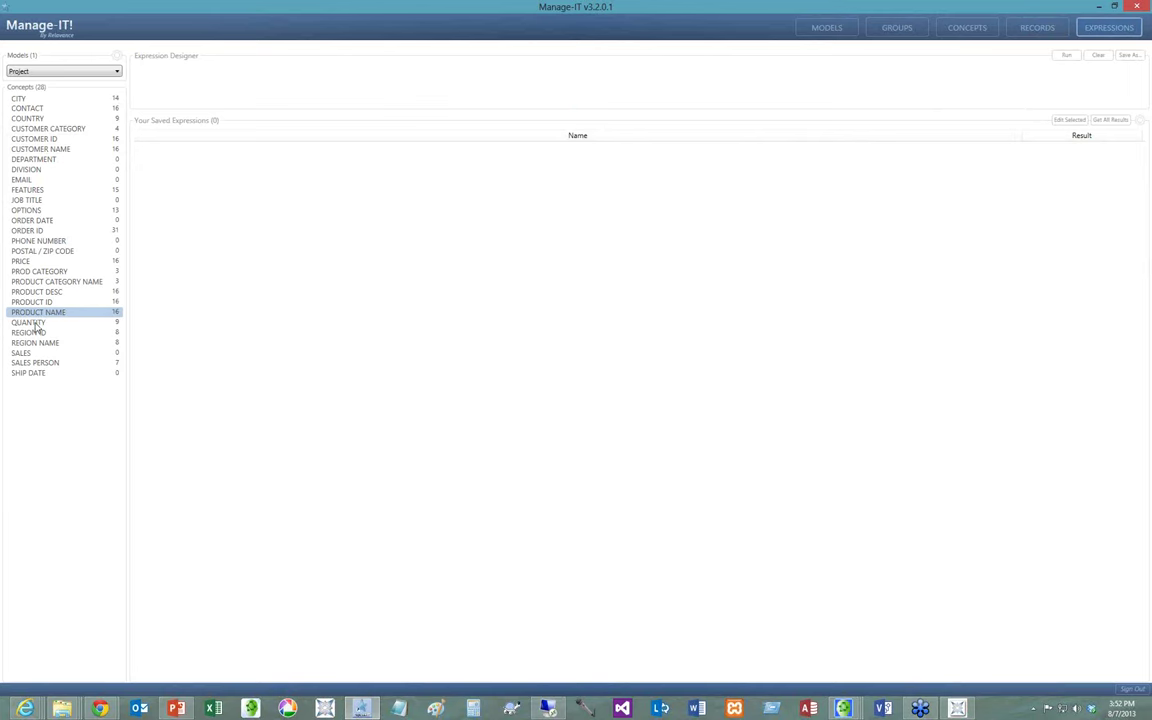
left_click(53, 232)
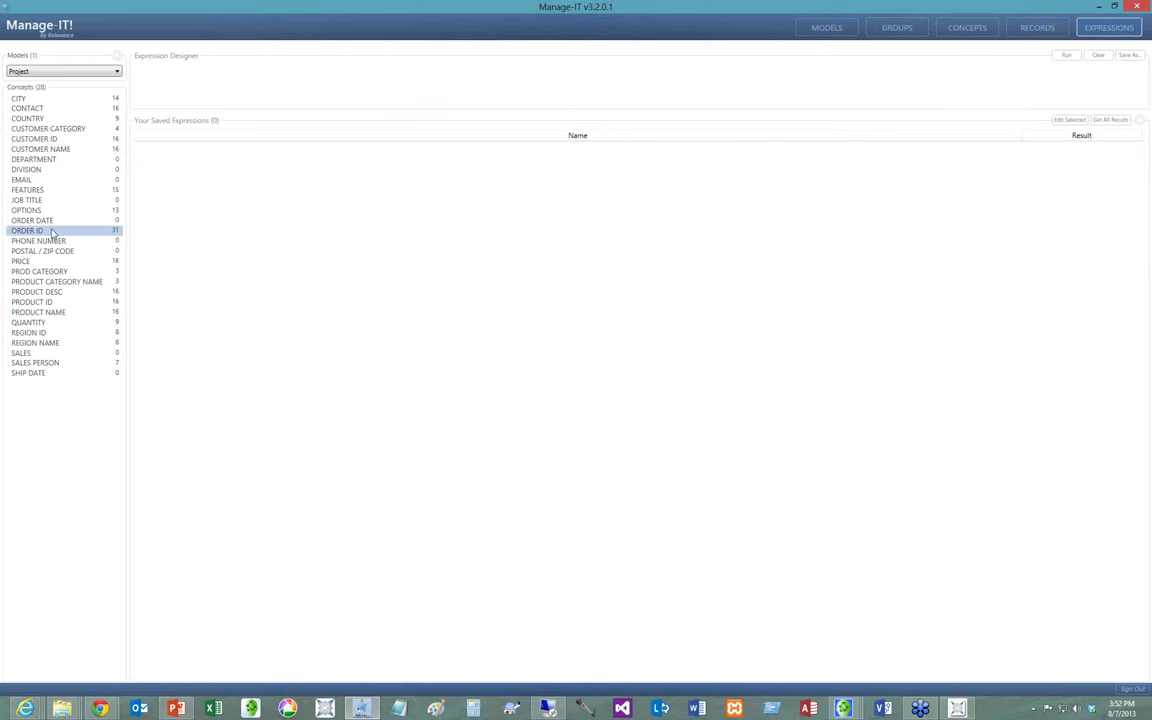
left_click(203, 75)
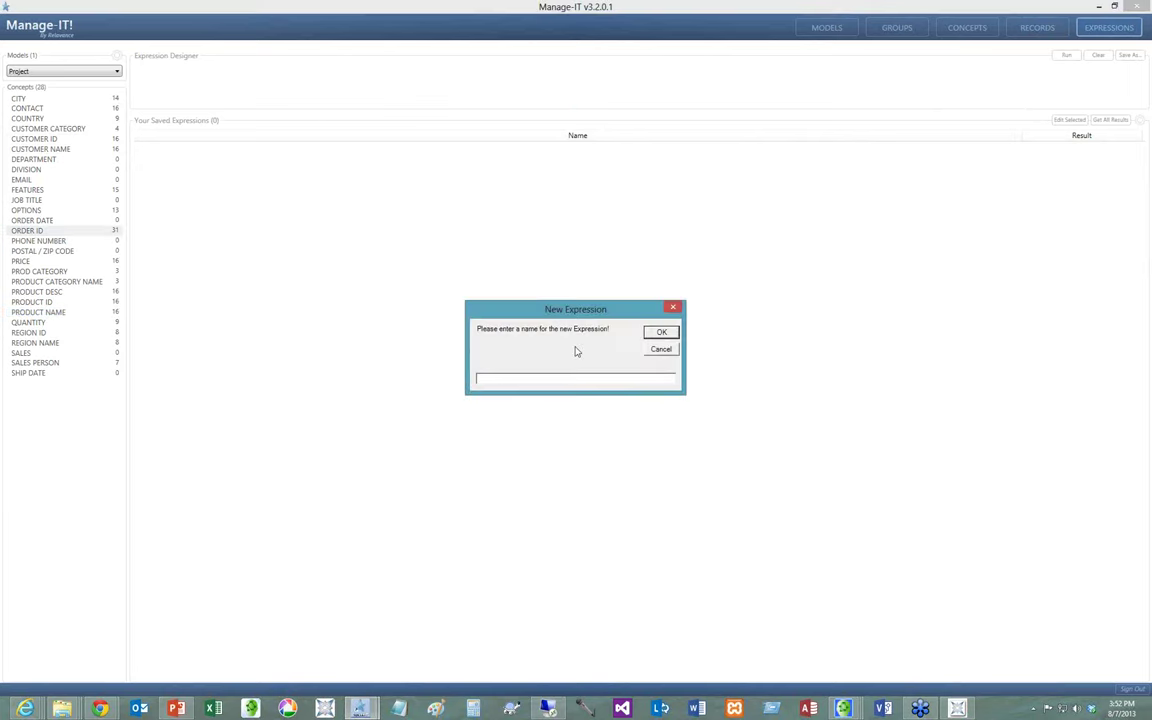